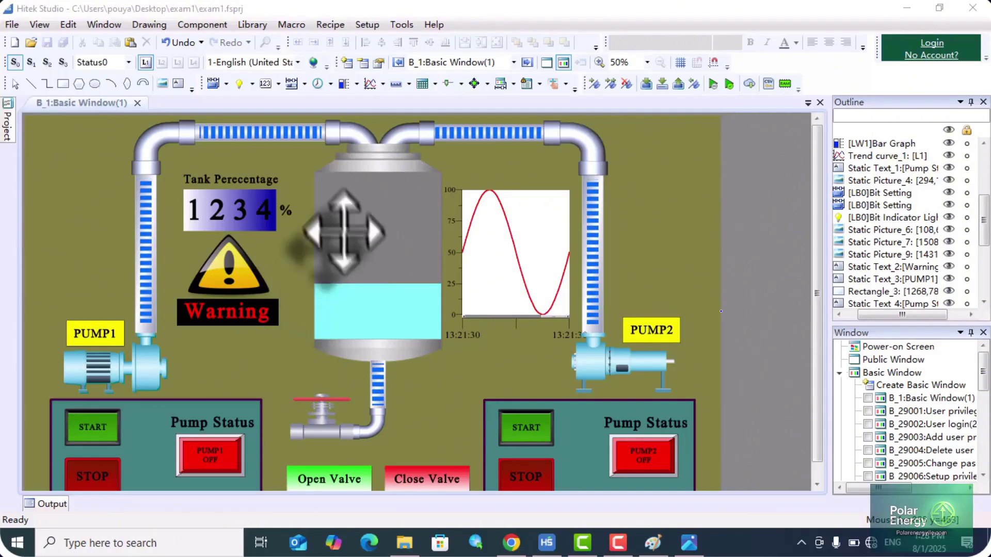
{"action": "scroll", "coordinate": [382, 330], "scroll_direction": "down", "scroll_amount": 1}
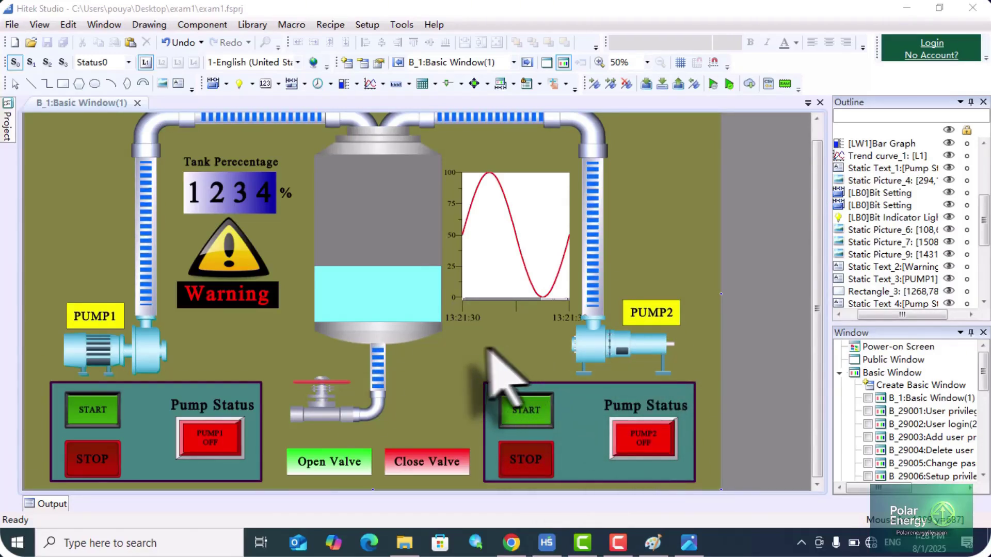
{"action": "scroll", "coordinate": [503, 372], "scroll_direction": "up", "scroll_amount": 1}
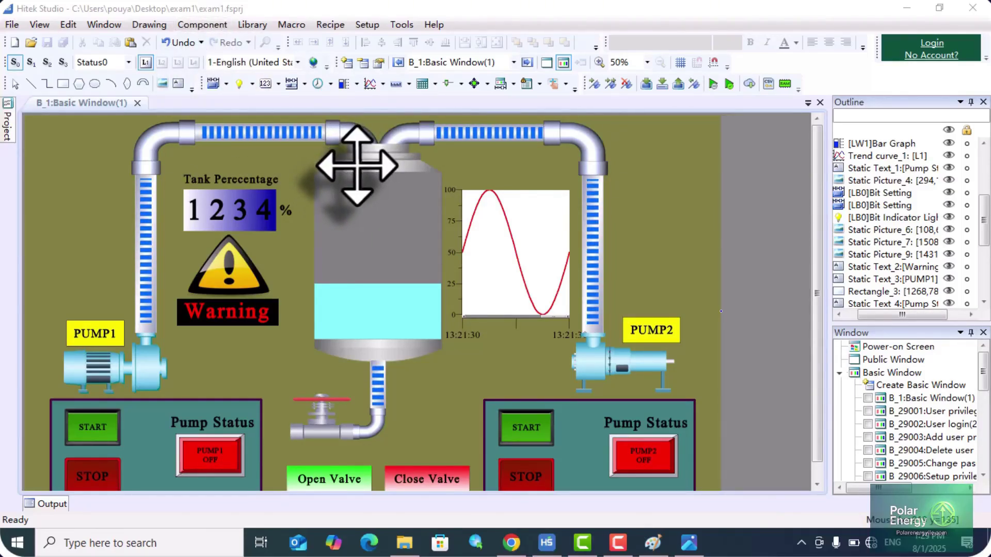
Draw a static picture about 170 by 142 beside the PUMP1 vertical pipe and open the graphics library for its image.
{"action": "left_click", "coordinate": [163, 83]}
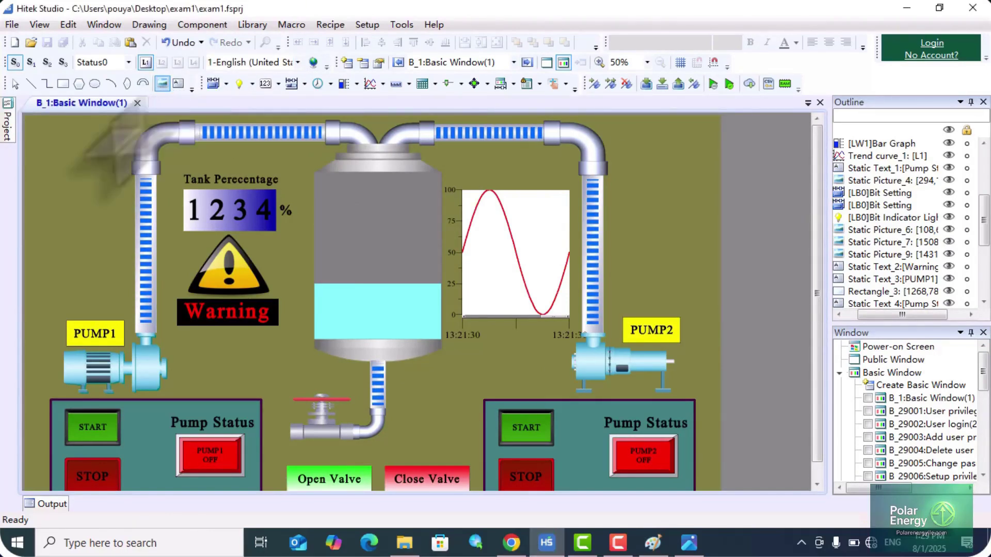
{"action": "left_click_drag", "start_coordinate": [66, 196], "coordinate": [127, 248]}
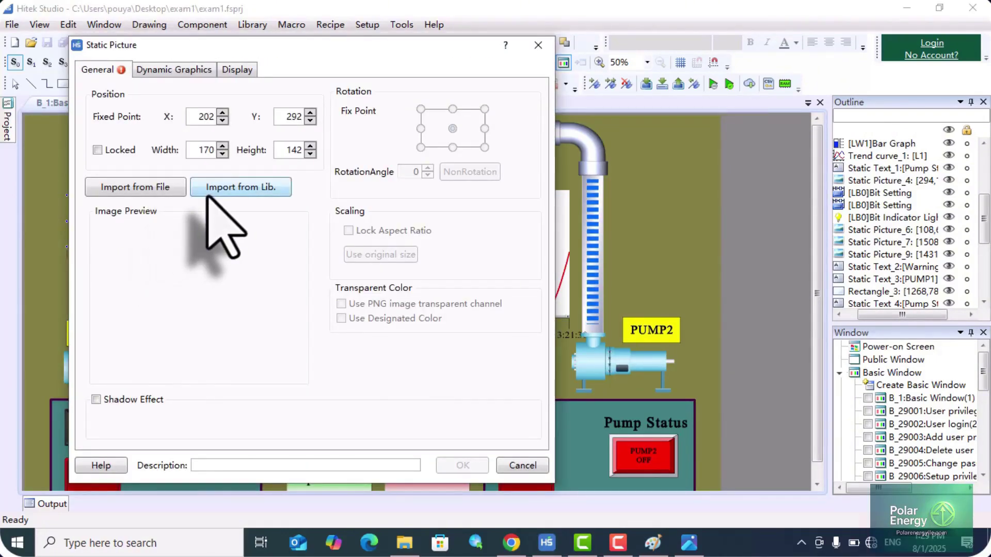
{"action": "left_click", "coordinate": [225, 188]}
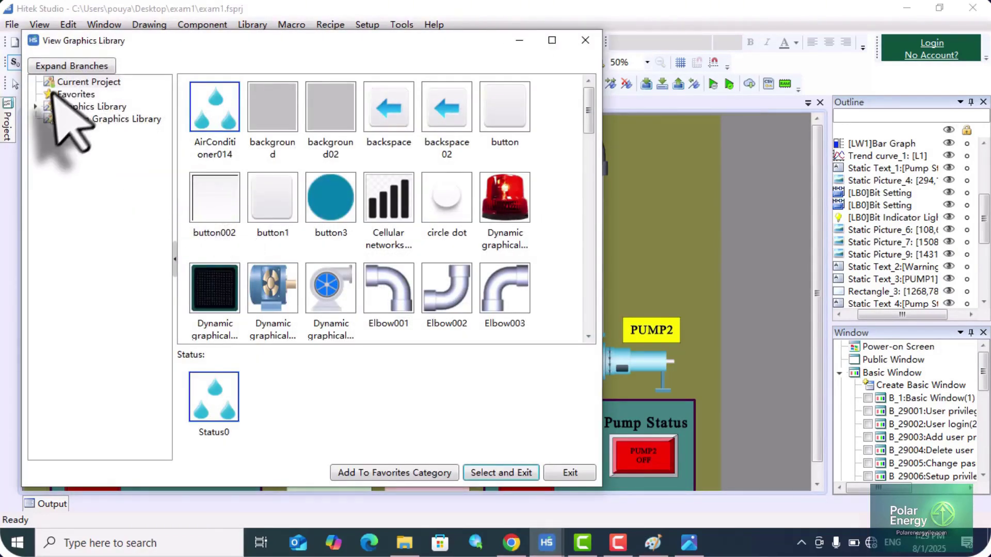
Choose the Tank001 image from the v.Tank category of the Graphics Library for the static picture.
{"action": "left_click", "coordinate": [45, 110]}
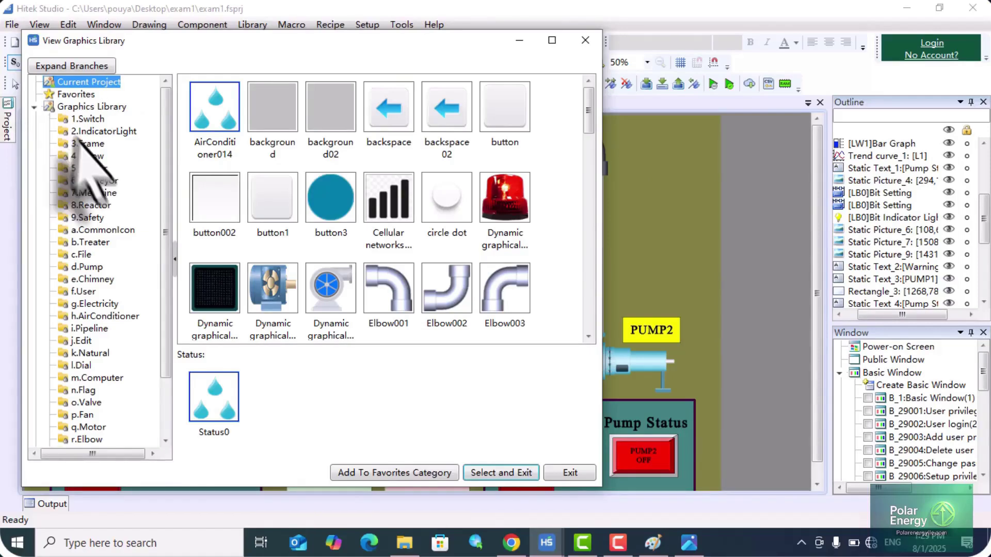
{"action": "scroll", "coordinate": [152, 353], "scroll_direction": "down", "scroll_amount": 2}
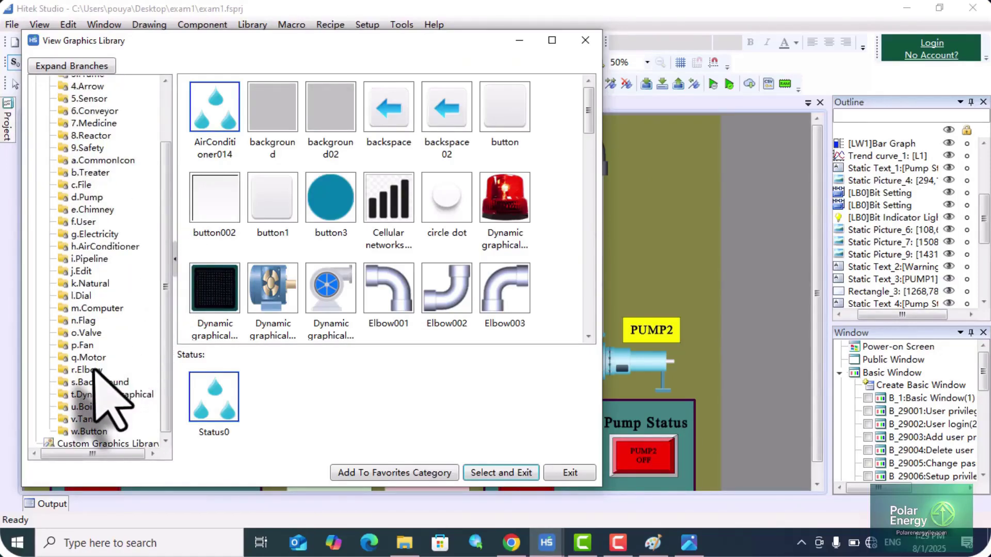
{"action": "scroll", "coordinate": [94, 369], "scroll_direction": "up", "scroll_amount": 1}
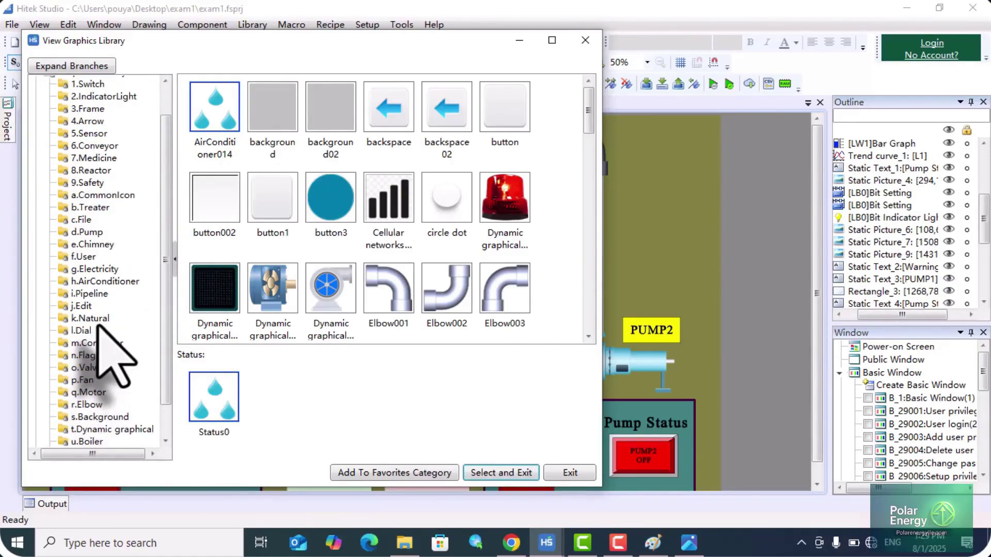
{"action": "scroll", "coordinate": [98, 367], "scroll_direction": "down", "scroll_amount": 1}
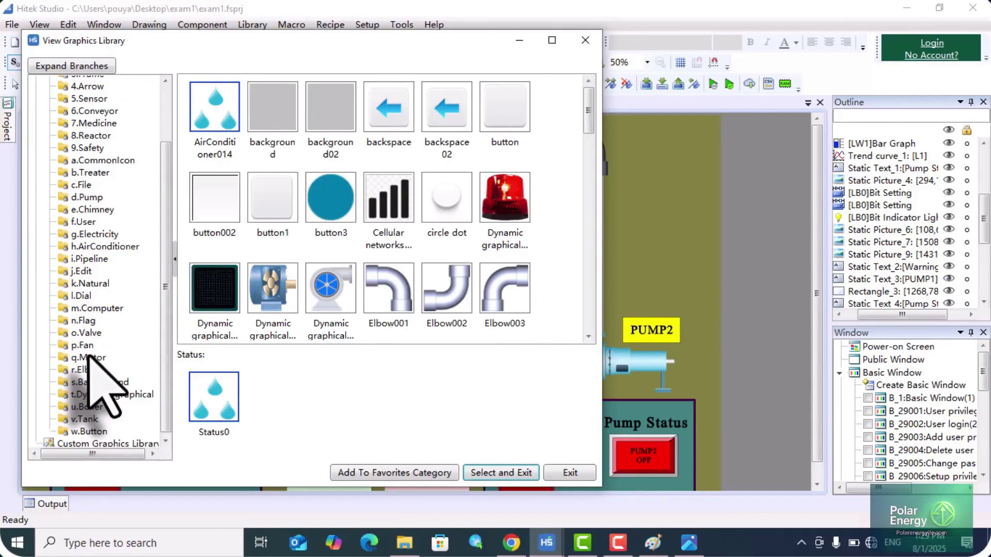
{"action": "left_click", "coordinate": [85, 419]}
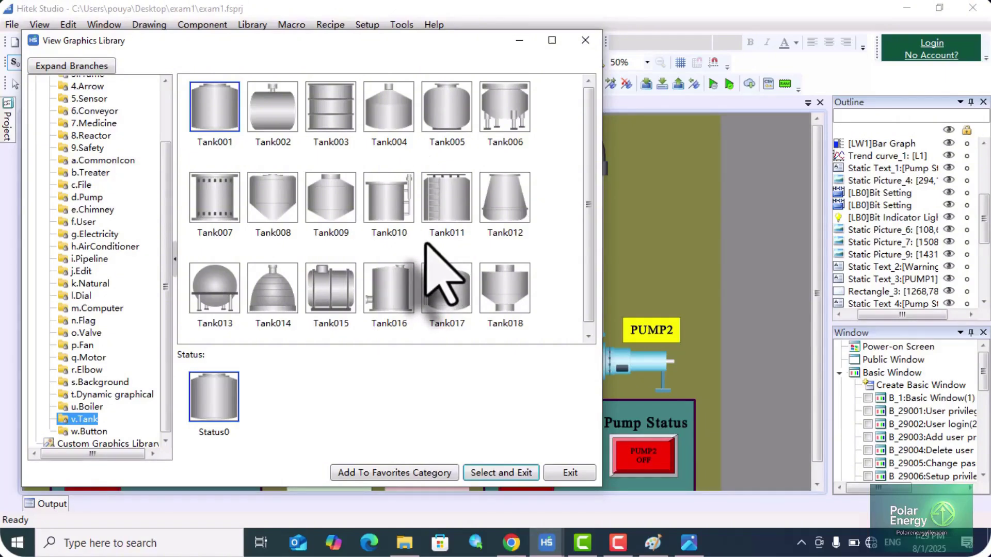
{"action": "scroll", "coordinate": [422, 244], "scroll_direction": "down", "scroll_amount": 1}
{"action": "scroll", "coordinate": [421, 246], "scroll_direction": "up", "scroll_amount": 1}
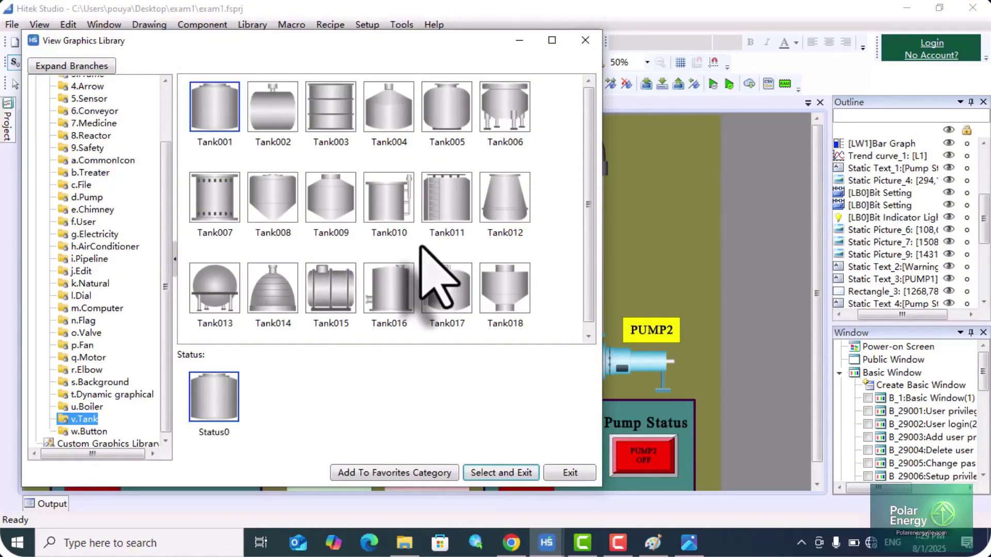
{"action": "left_click", "coordinate": [225, 118]}
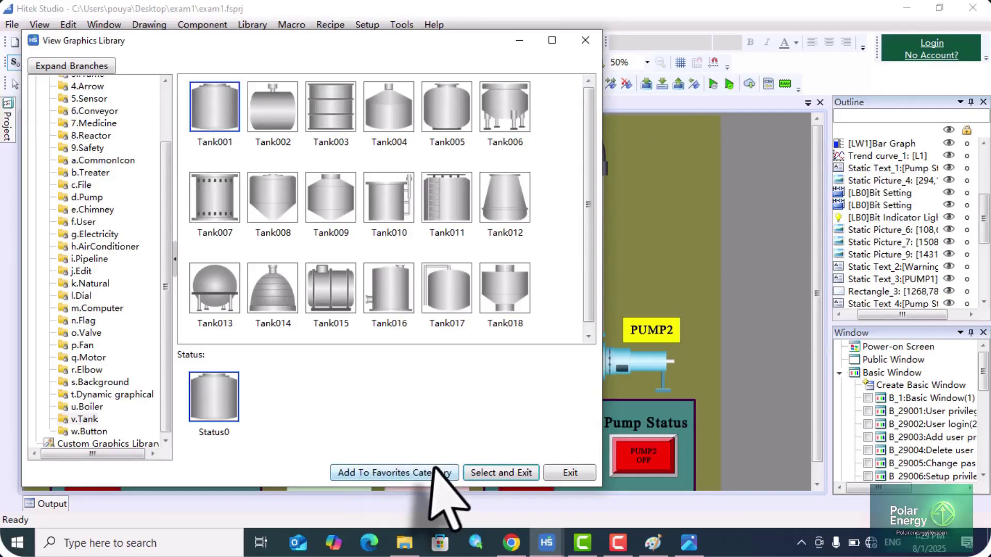
{"action": "left_click", "coordinate": [493, 473]}
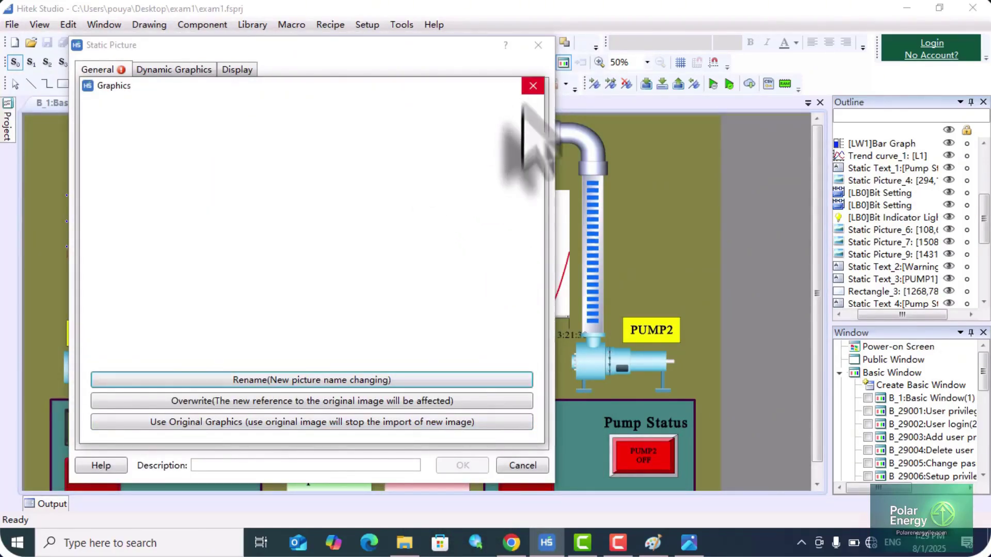
Resolve the duplicate image name by importing the tank graphic under the new name tank0012.
{"action": "left_click", "coordinate": [397, 381]}
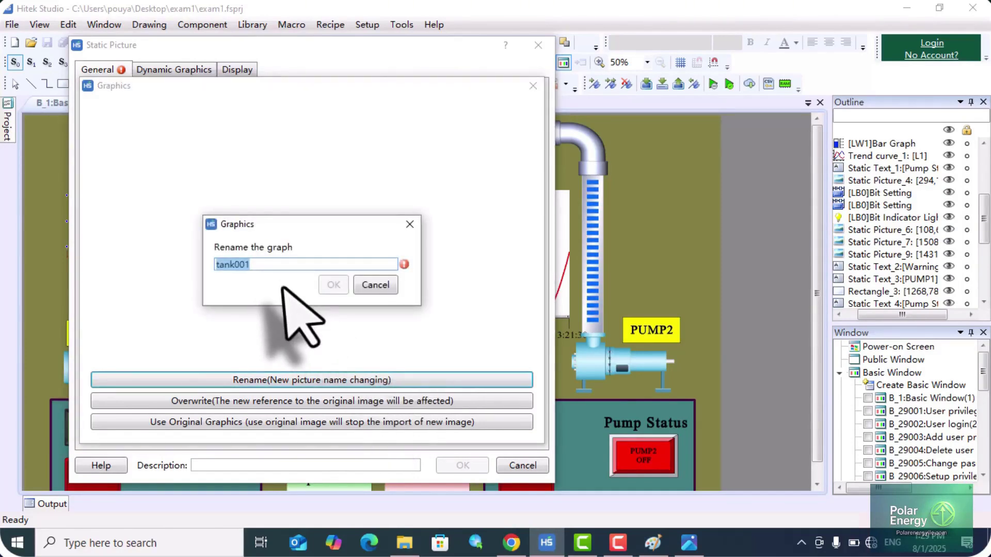
{"action": "left_click", "coordinate": [267, 264]}
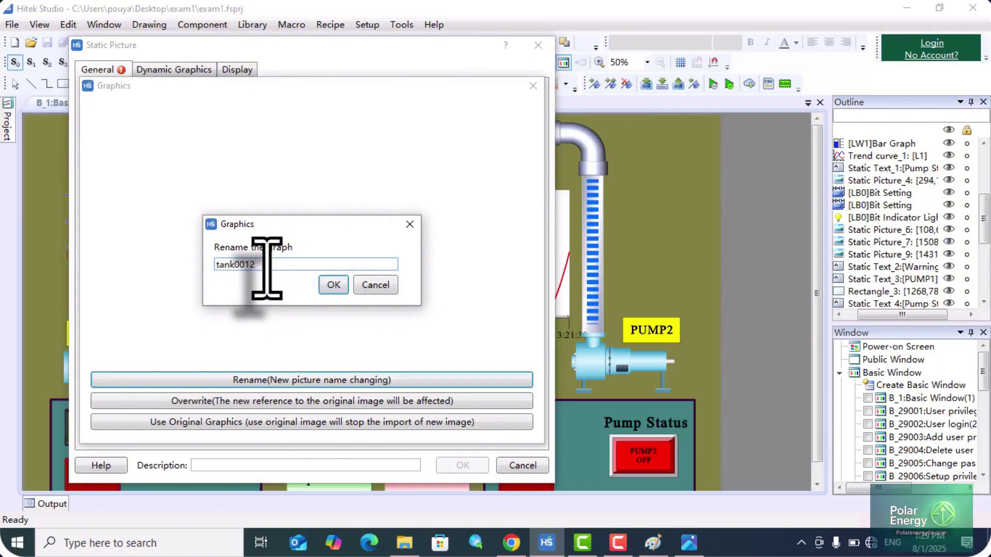
{"action": "left_click", "coordinate": [326, 285]}
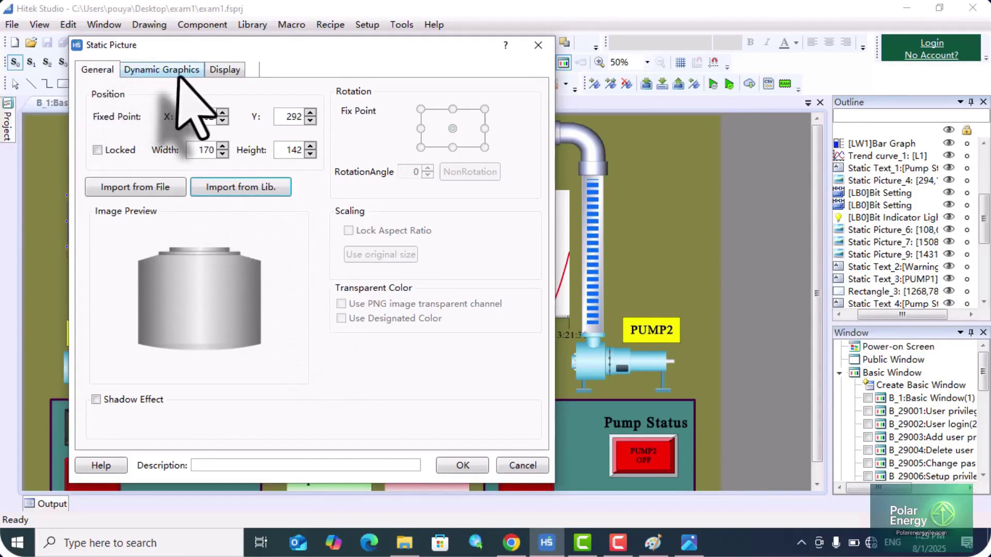
Review the tank picture's visibility control, dynamic graphics and general settings.
{"action": "left_click", "coordinate": [222, 71]}
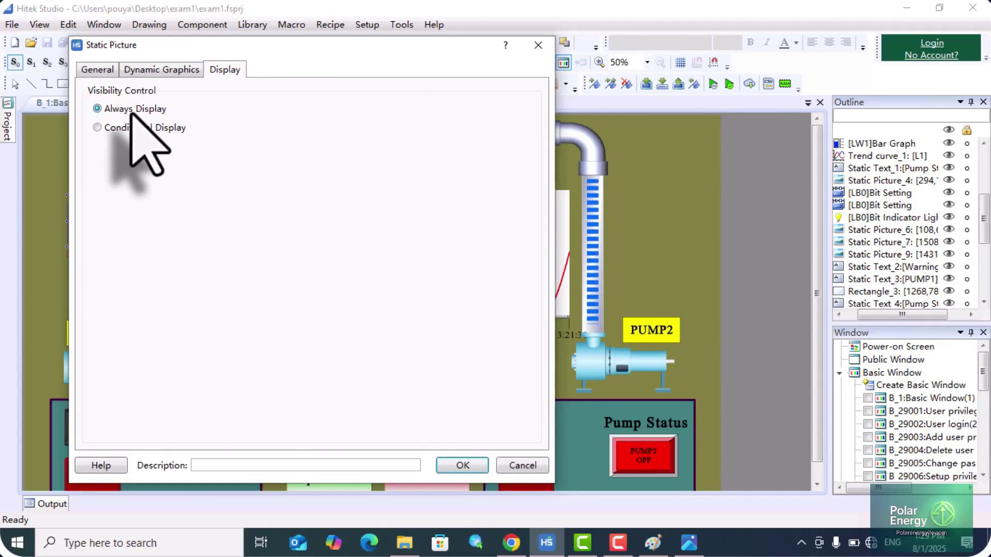
{"action": "left_click", "coordinate": [133, 70]}
{"action": "left_click", "coordinate": [97, 70]}
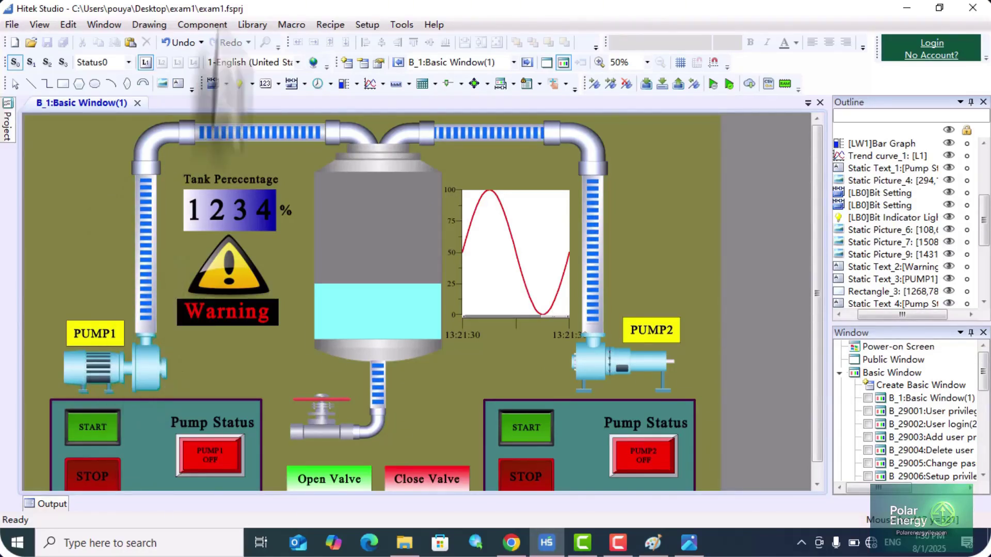
Draw a static picture about 52 by 76 above PUMP1, examine the d.Pump images in the Graphics Library, and cancel the picture.
{"action": "left_click", "coordinate": [164, 84]}
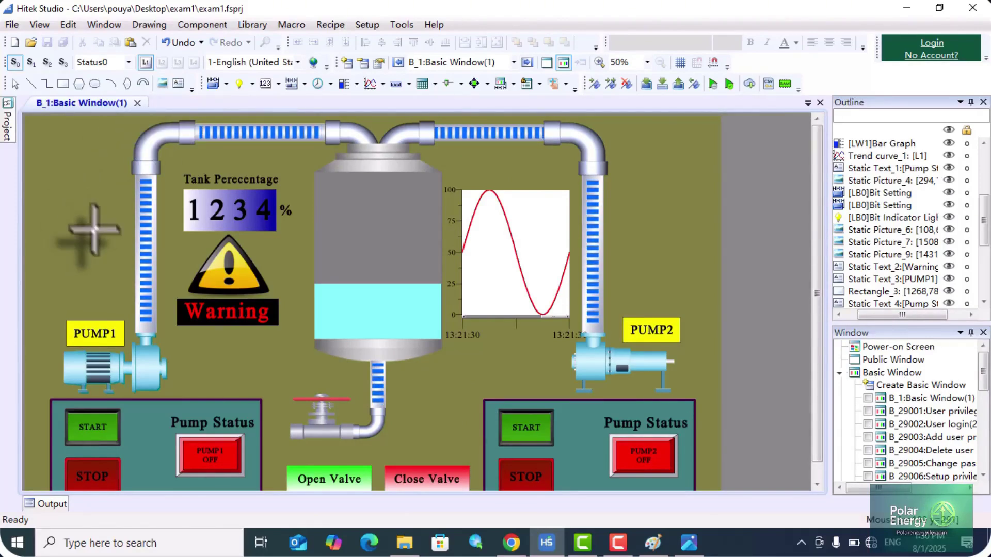
{"action": "left_click_drag", "start_coordinate": [93, 220], "coordinate": [111, 248]}
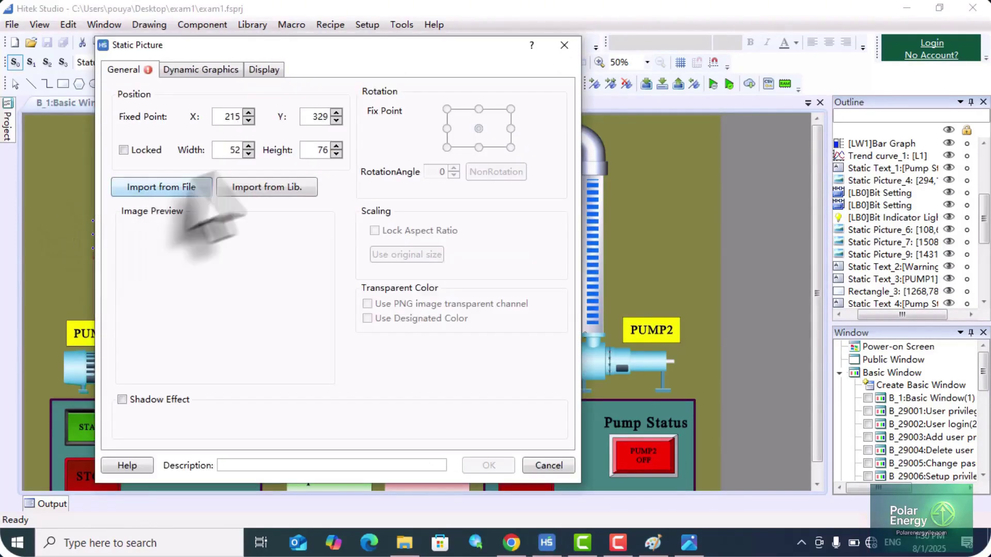
{"action": "left_click", "coordinate": [274, 186]}
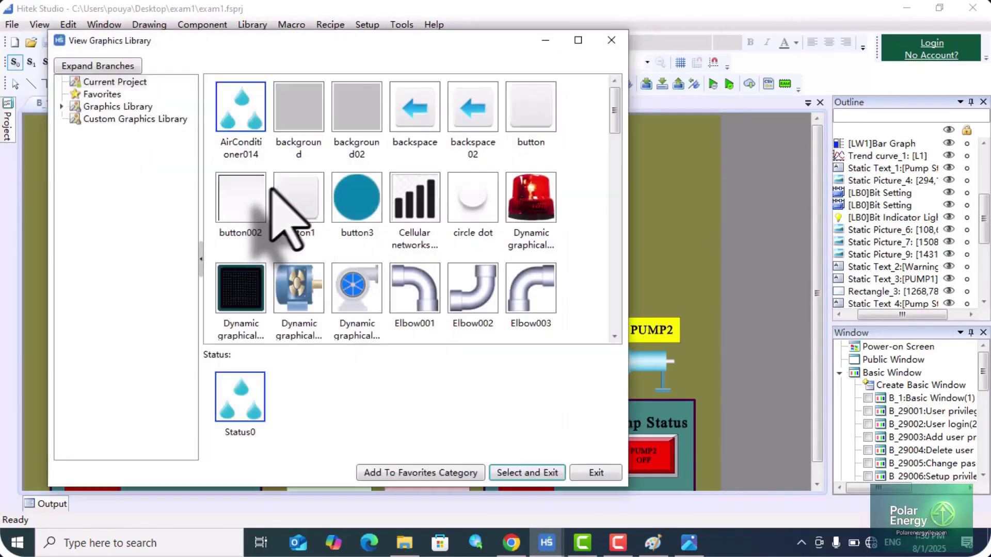
{"action": "left_click", "coordinate": [62, 106]}
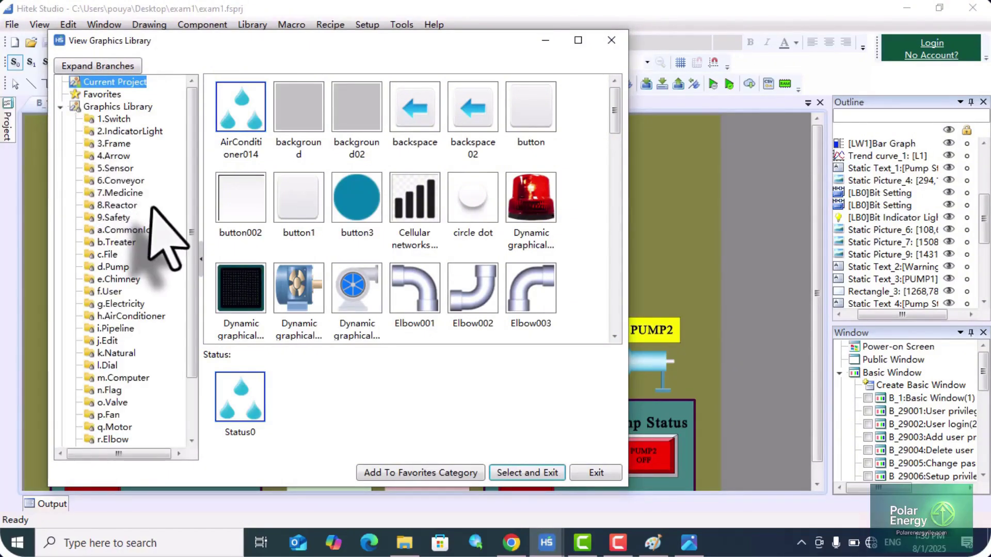
{"action": "scroll", "coordinate": [118, 413], "scroll_direction": "down", "scroll_amount": 1}
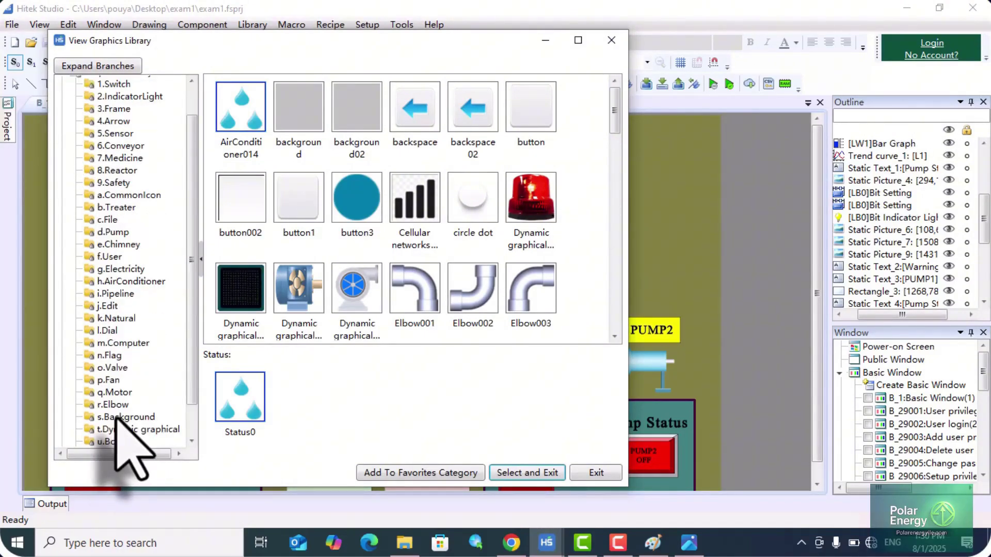
{"action": "scroll", "coordinate": [129, 320], "scroll_direction": "up", "scroll_amount": 1}
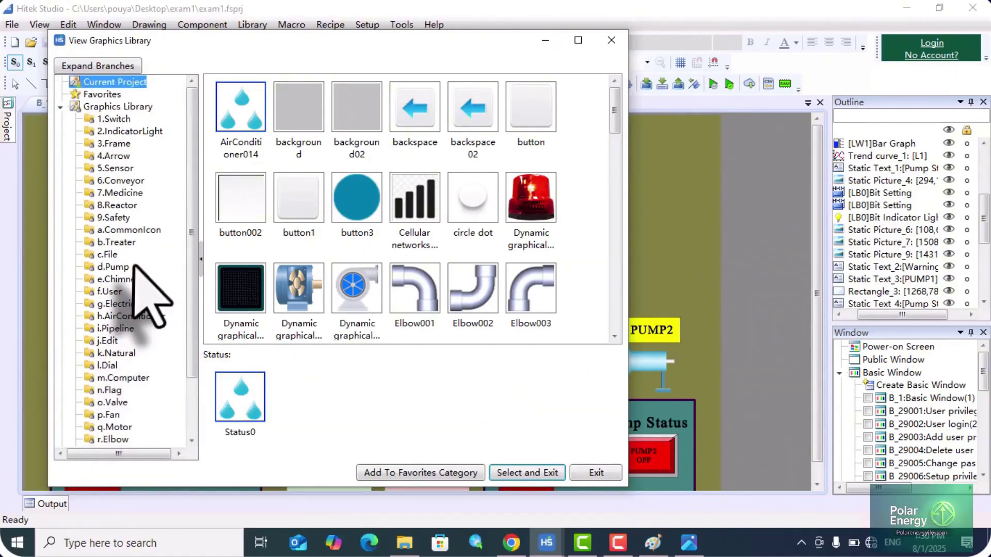
{"action": "left_click", "coordinate": [129, 267]}
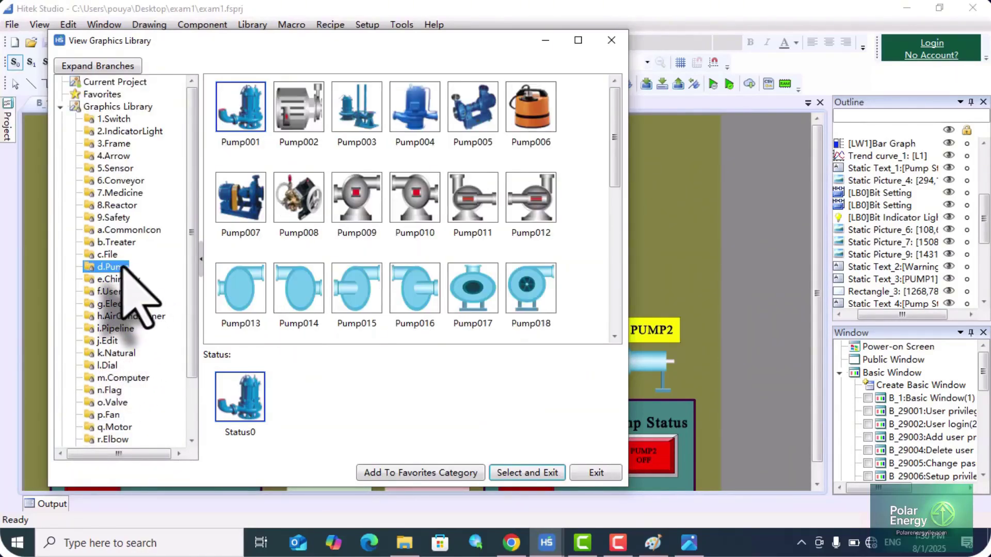
{"action": "scroll", "coordinate": [354, 191], "scroll_direction": "down", "scroll_amount": 2}
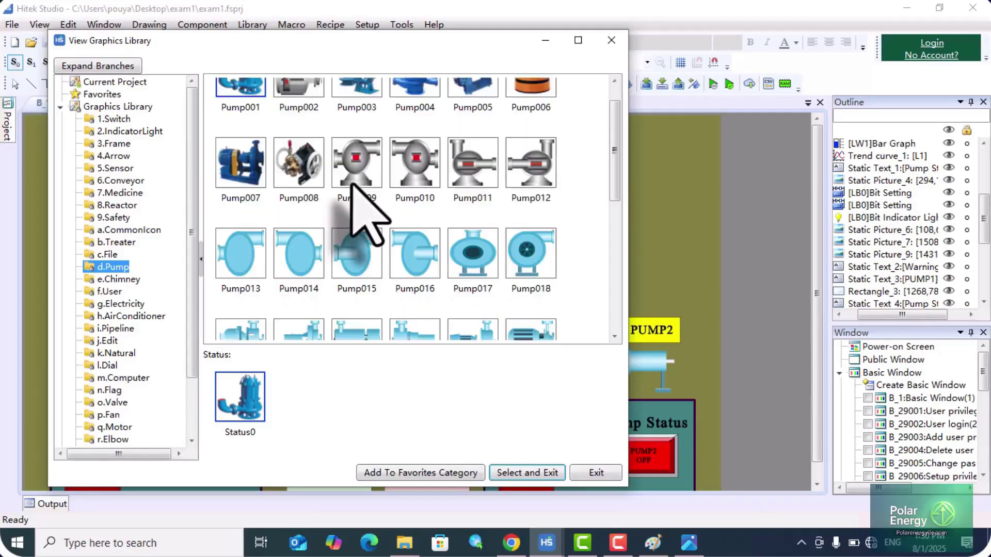
{"action": "scroll", "coordinate": [353, 185], "scroll_direction": "down", "scroll_amount": 2}
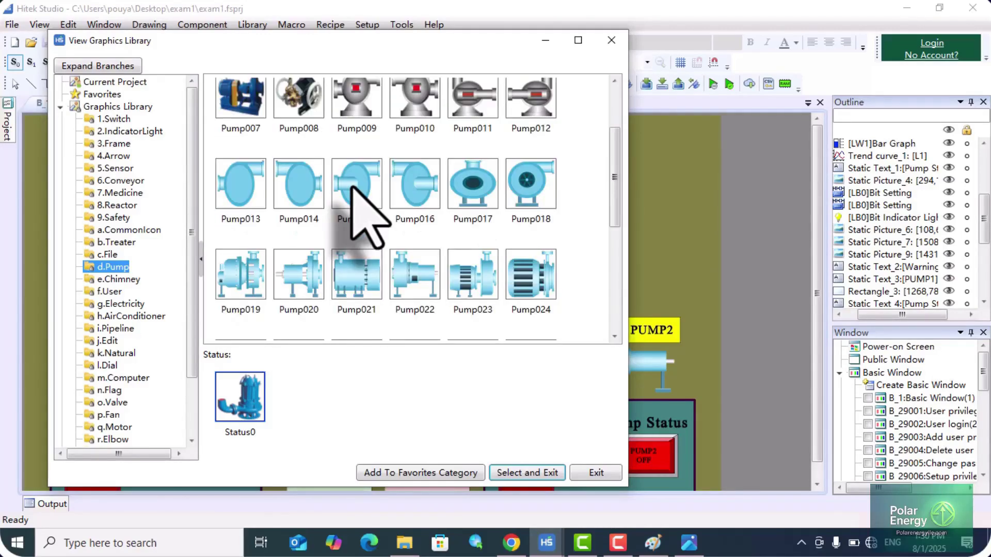
{"action": "scroll", "coordinate": [354, 193], "scroll_direction": "down", "scroll_amount": 2}
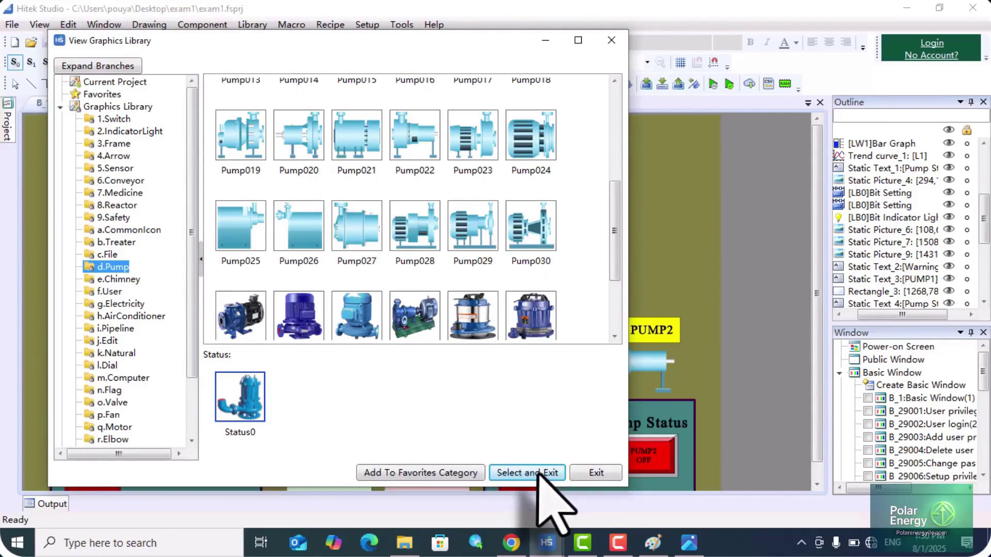
{"action": "left_click", "coordinate": [612, 40]}
{"action": "left_click", "coordinate": [564, 45]}
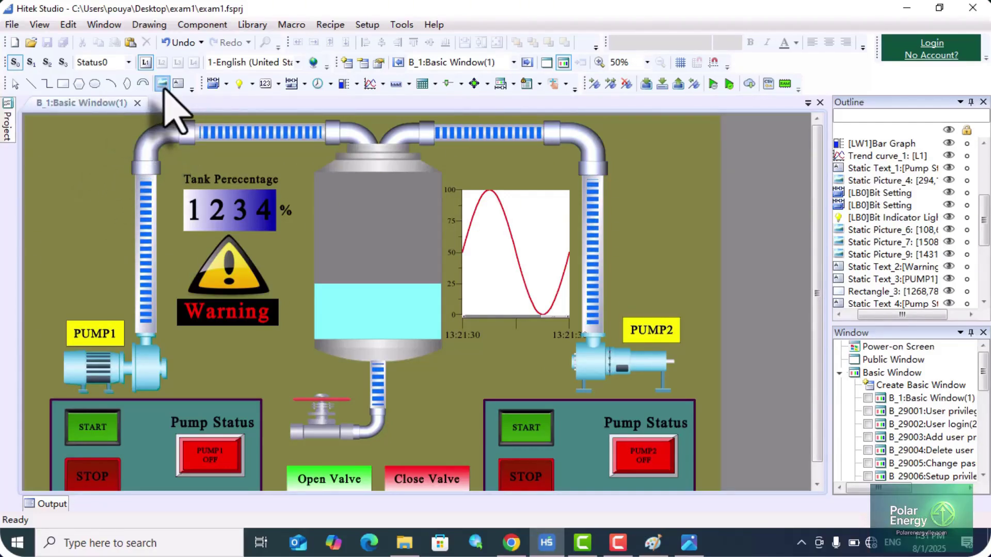
{"action": "left_click_drag", "start_coordinate": [83, 204], "coordinate": [88, 206]}
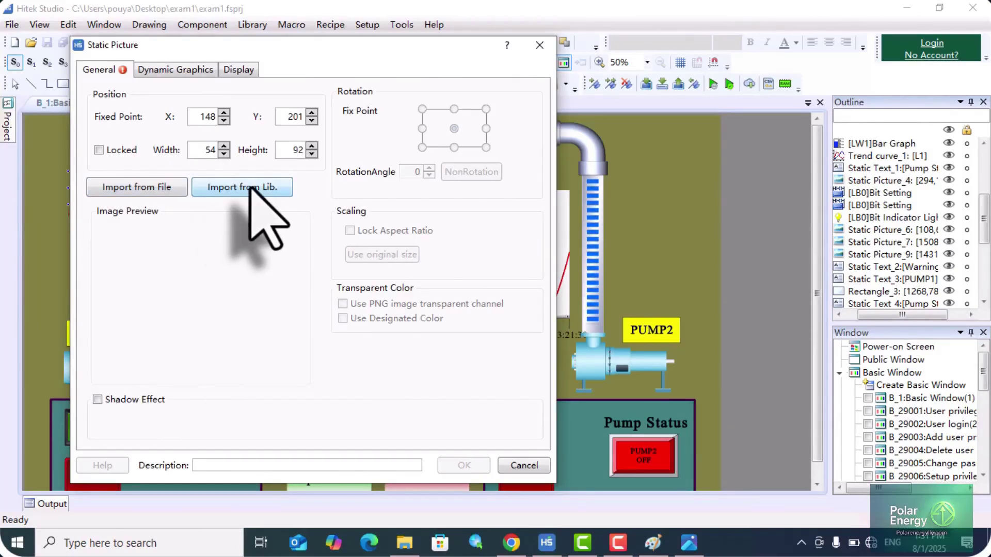
{"action": "left_click", "coordinate": [227, 187]}
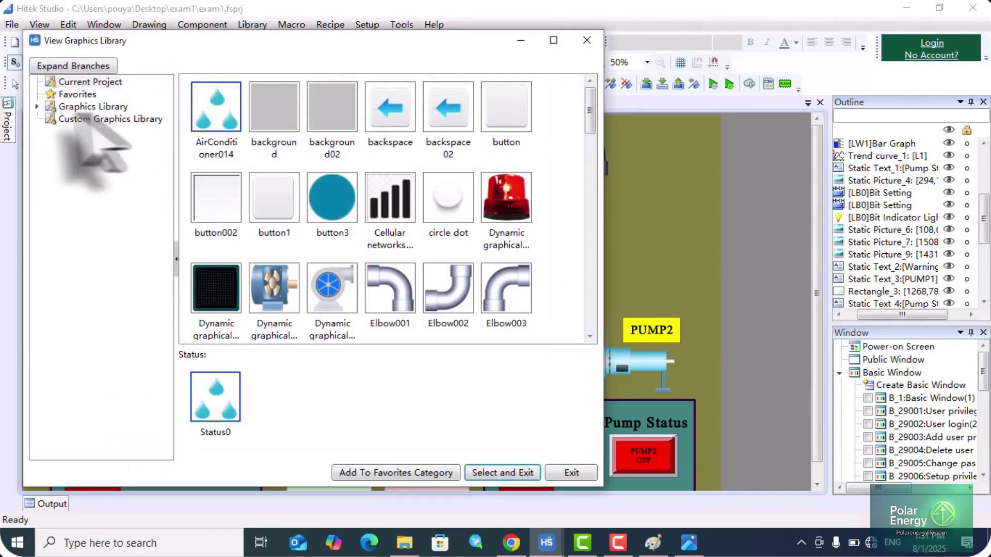
{"action": "left_click", "coordinate": [35, 106]}
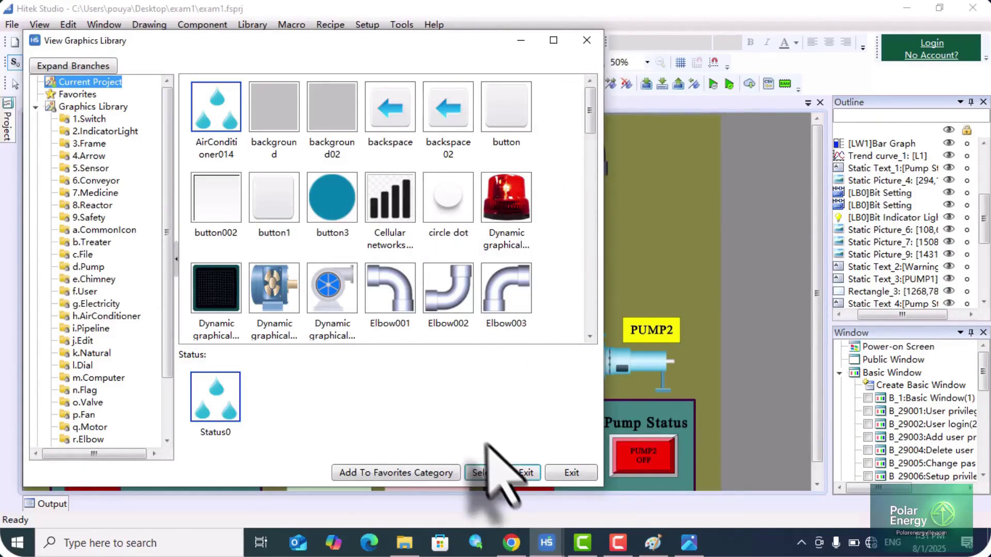
{"action": "left_click", "coordinate": [587, 39]}
{"action": "left_click", "coordinate": [537, 40]}
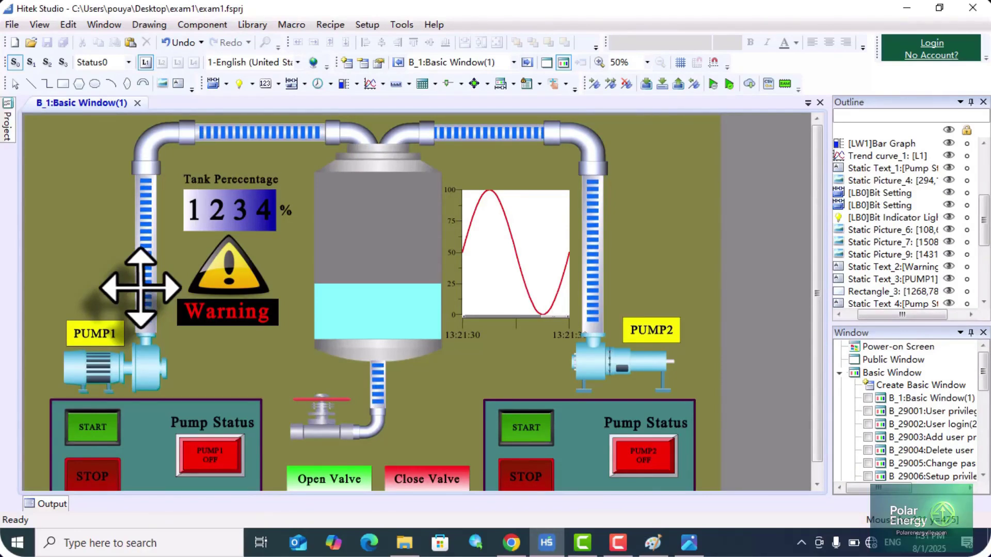
Start a vertical pipeline component, review its pipeline and flow block settings, and close them without applying.
{"action": "left_click", "coordinate": [202, 25]}
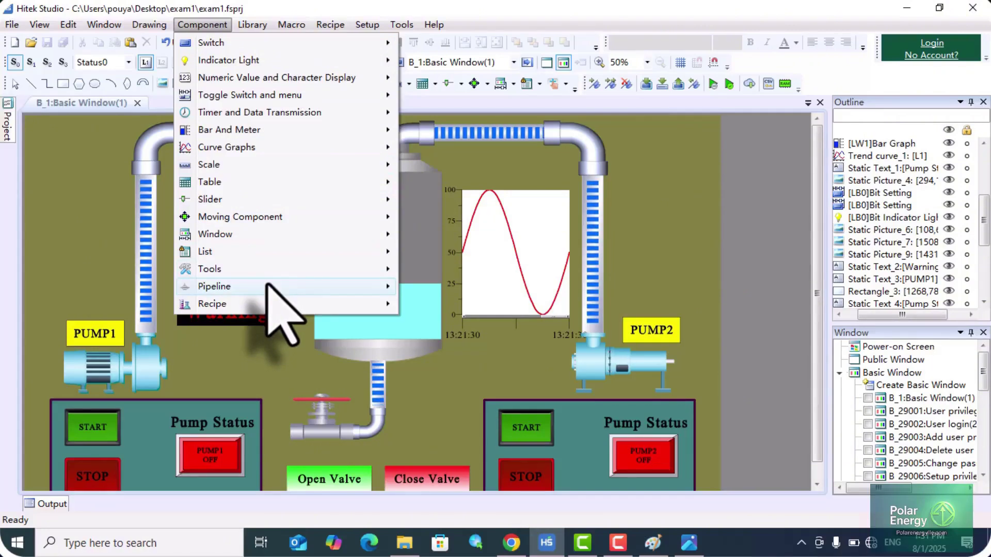
{"action": "mouse_move", "coordinate": [268, 285]}
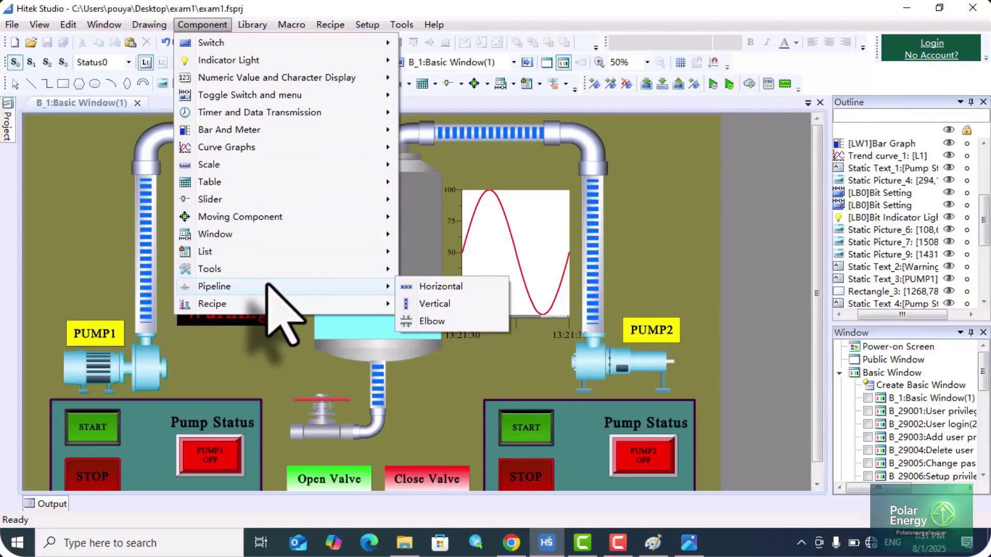
{"action": "left_click", "coordinate": [414, 304]}
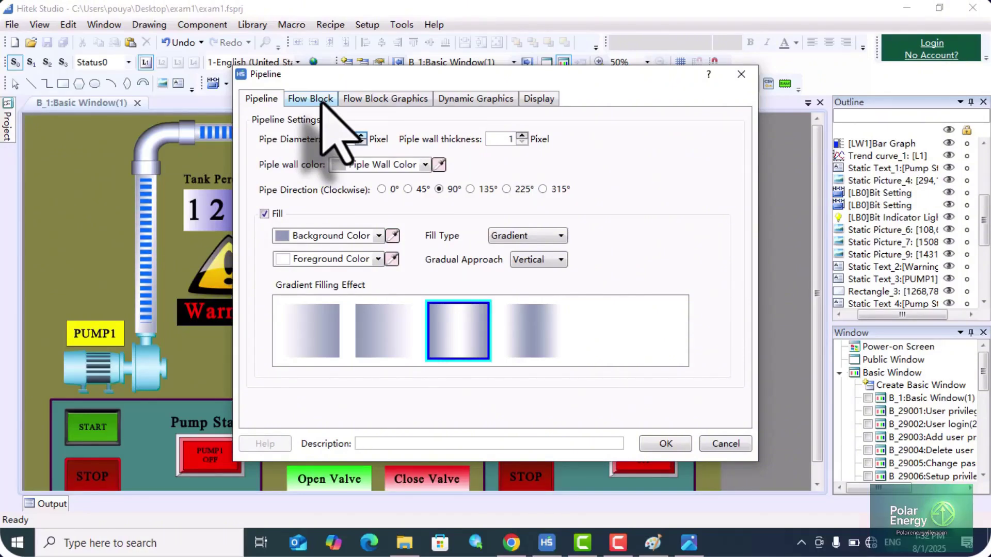
{"action": "left_click", "coordinate": [311, 99]}
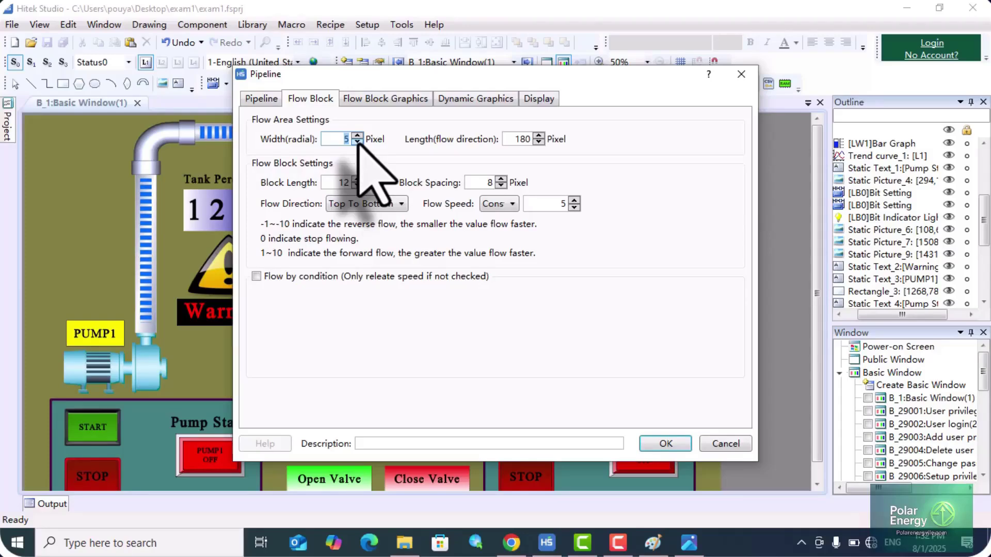
{"action": "left_click", "coordinate": [741, 75]}
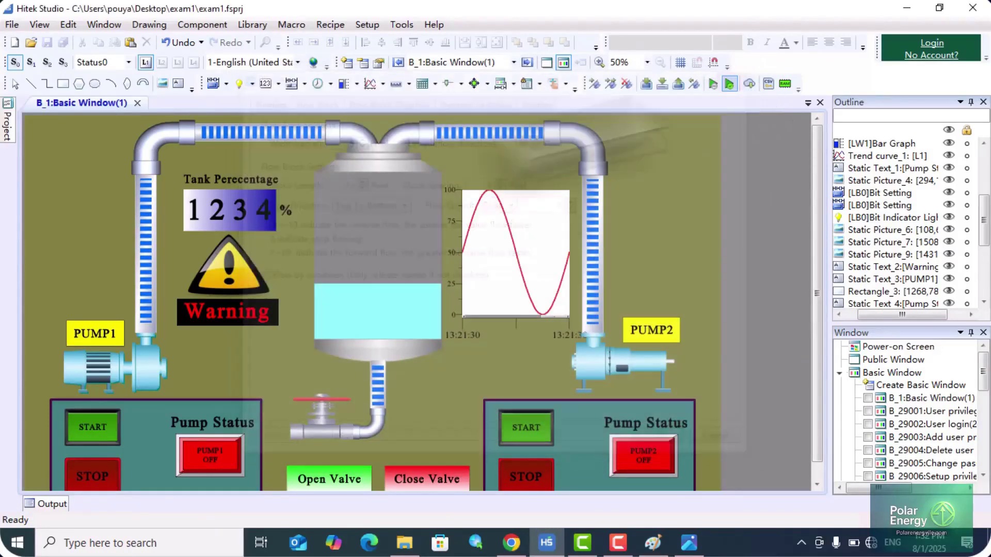
Set the flow area width of the vertical pipeline above PUMP1 to 35 pixels.
{"action": "left_click", "coordinate": [147, 207]}
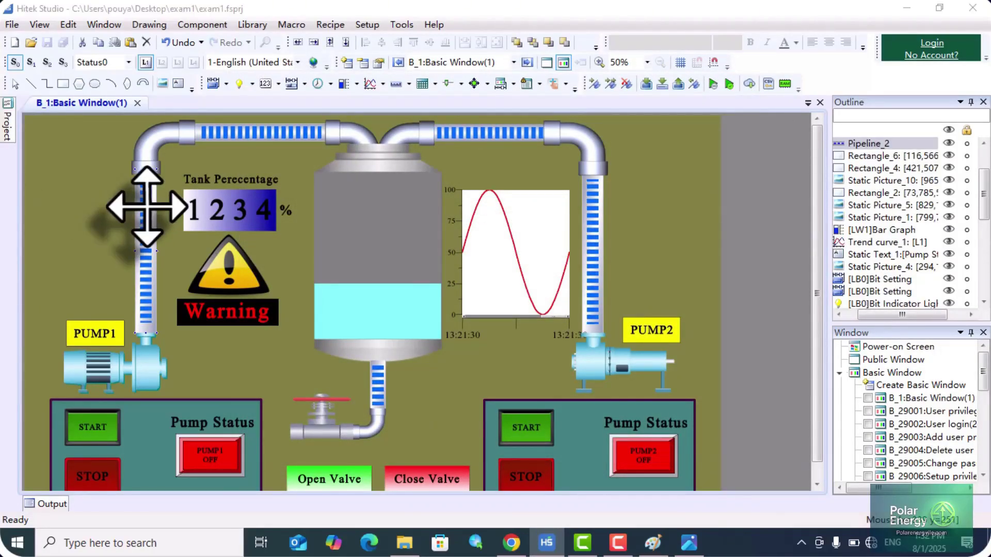
{"action": "double_click", "coordinate": [147, 207]}
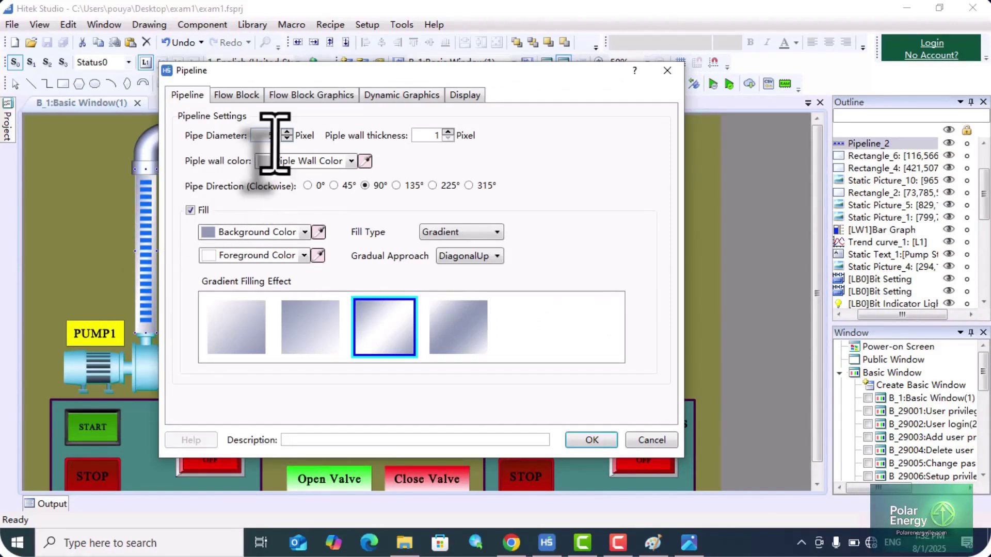
{"action": "left_click", "coordinate": [249, 95]}
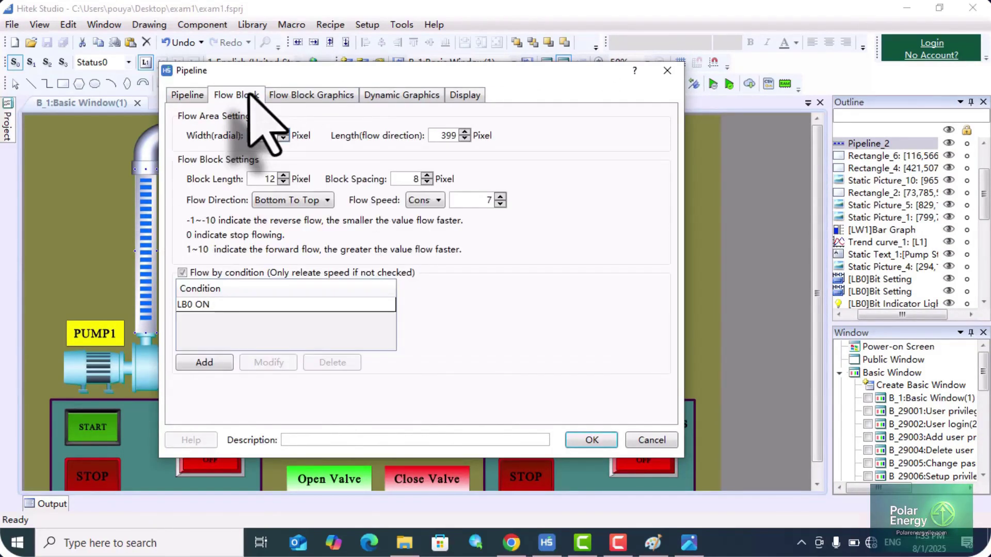
{"action": "double_click", "coordinate": [266, 136]}
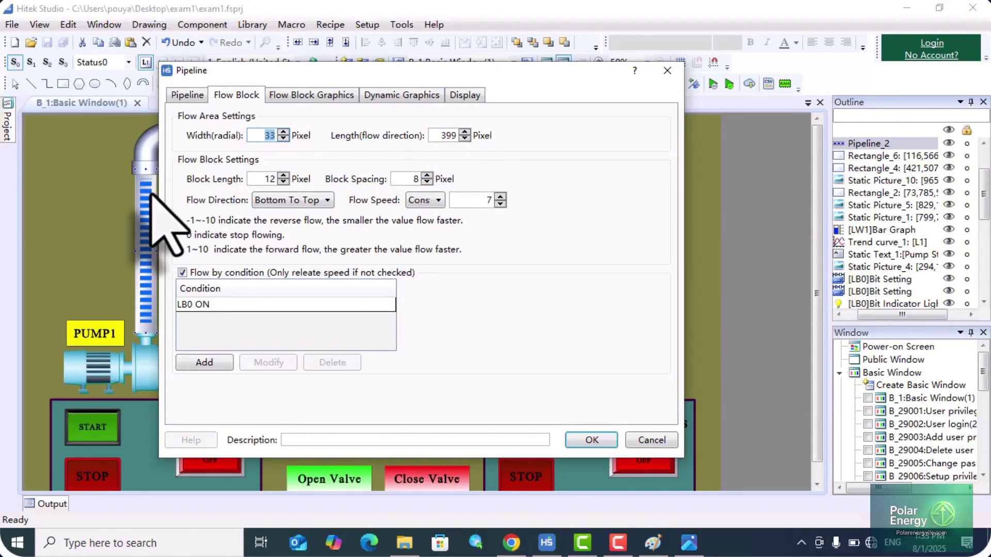
{"action": "left_click", "coordinate": [283, 132]}
{"action": "left_click", "coordinate": [283, 132]}
{"action": "left_click", "coordinate": [283, 133]}
{"action": "left_click", "coordinate": [283, 132]}
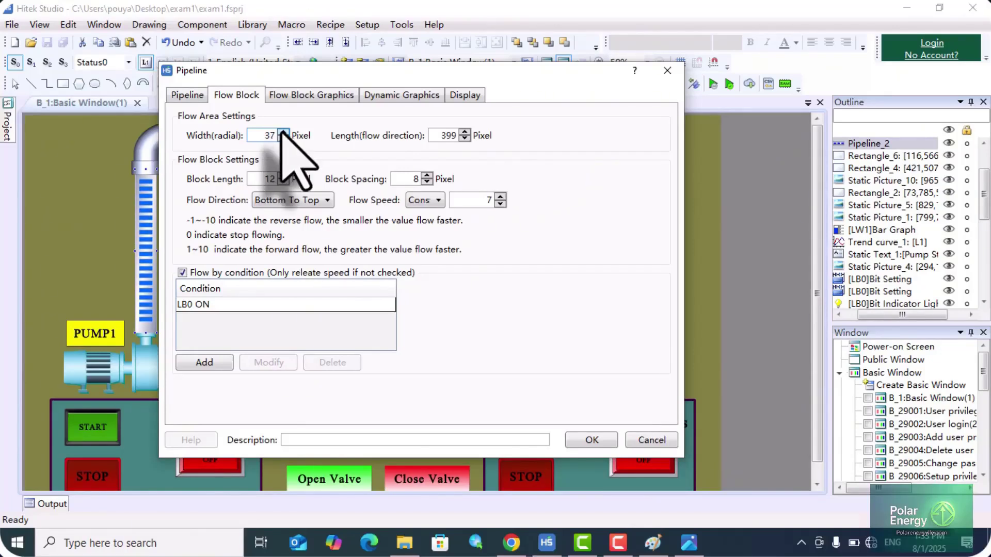
{"action": "left_click", "coordinate": [283, 132]}
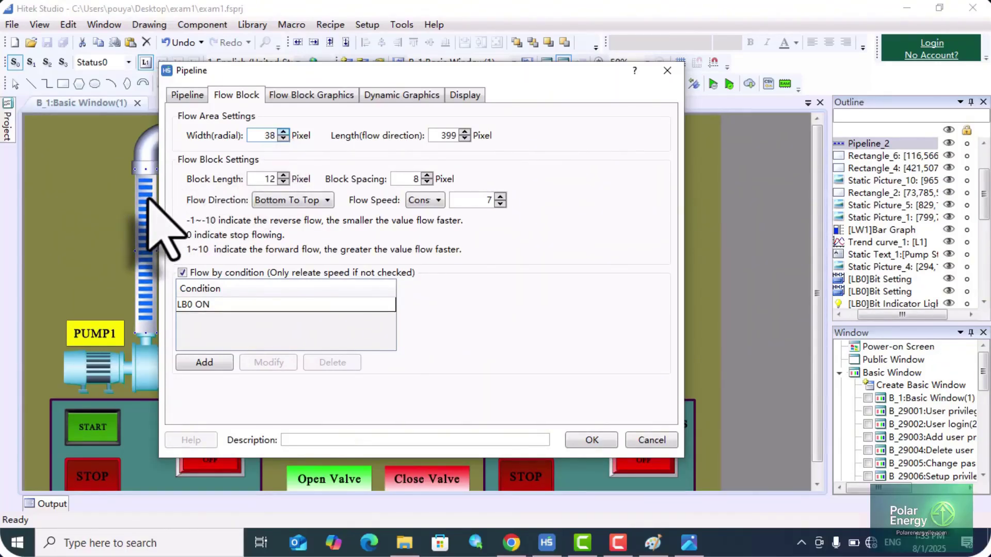
{"action": "left_click", "coordinate": [283, 139]}
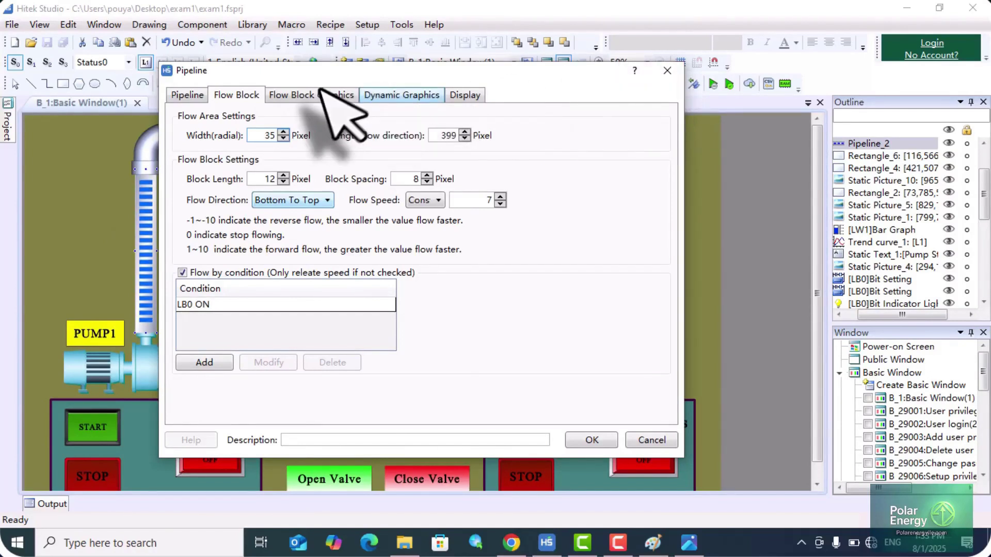
Review the pipeline's flow block graphics, choose Bottom To Top as its flow direction, and apply the settings.
{"action": "left_click", "coordinate": [316, 95]}
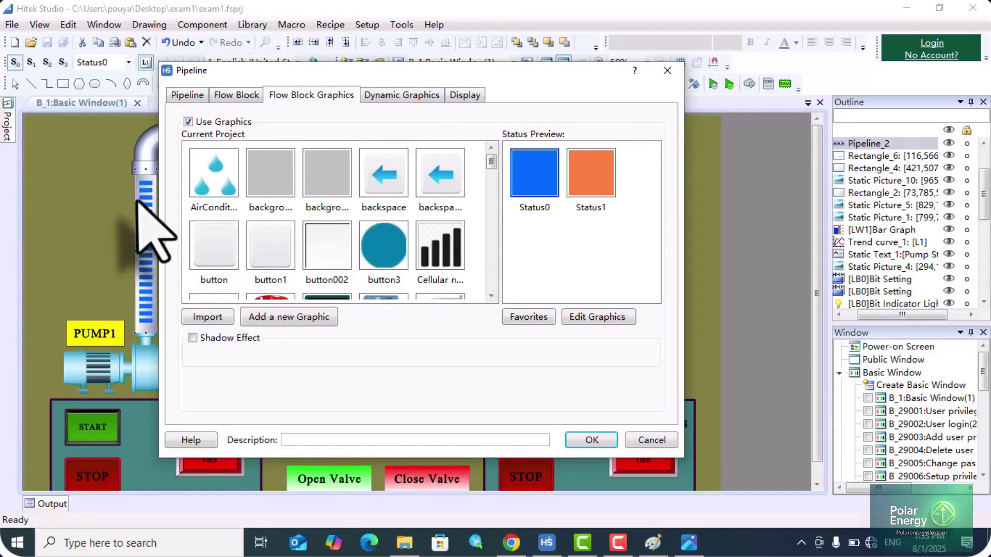
{"action": "left_click", "coordinate": [236, 95]}
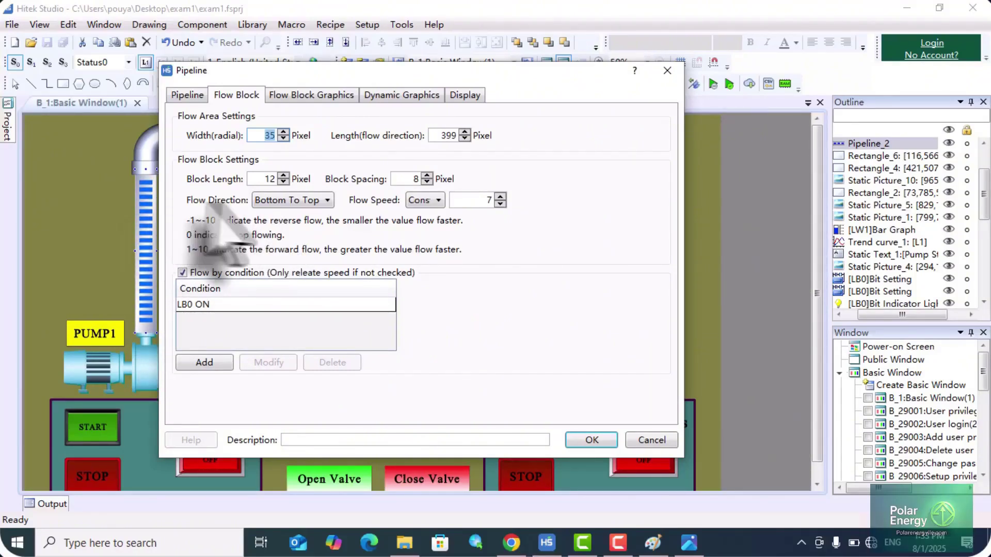
{"action": "left_click", "coordinate": [325, 200]}
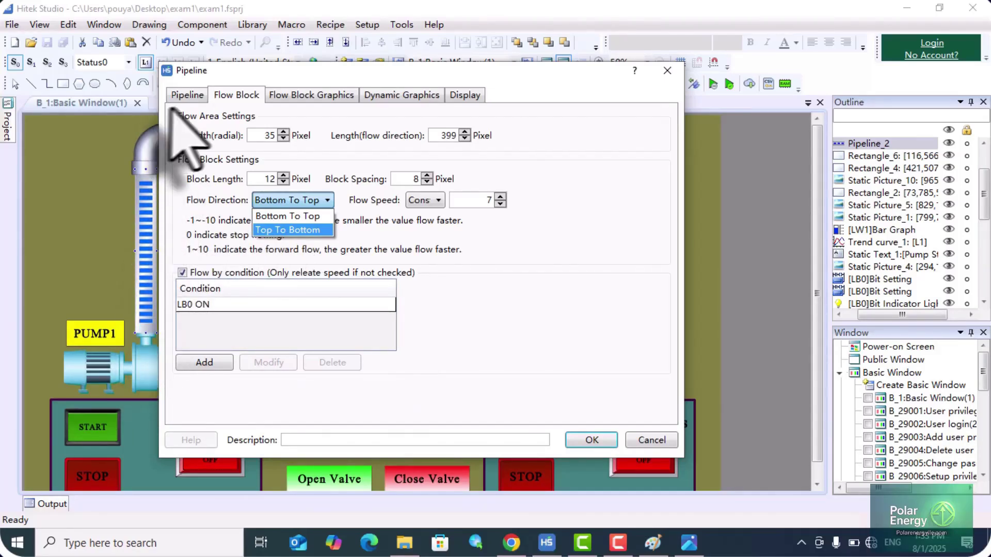
{"action": "left_click", "coordinate": [299, 216]}
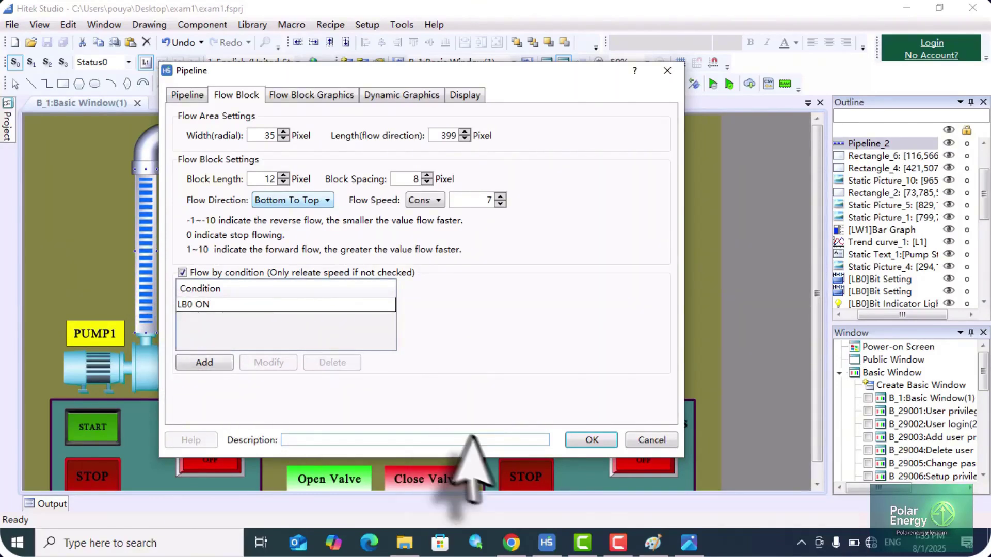
{"action": "left_click", "coordinate": [592, 440]}
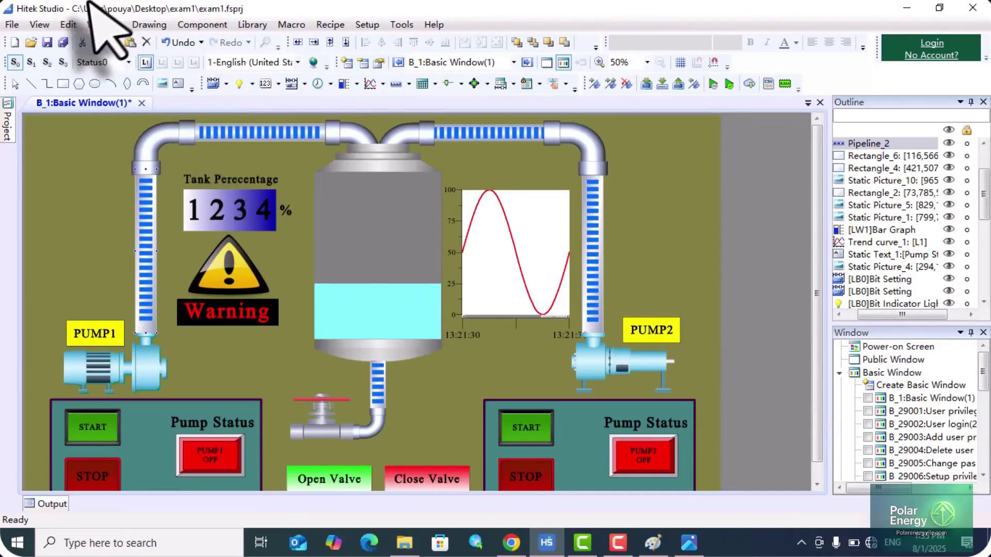
{"action": "left_click", "coordinate": [196, 25]}
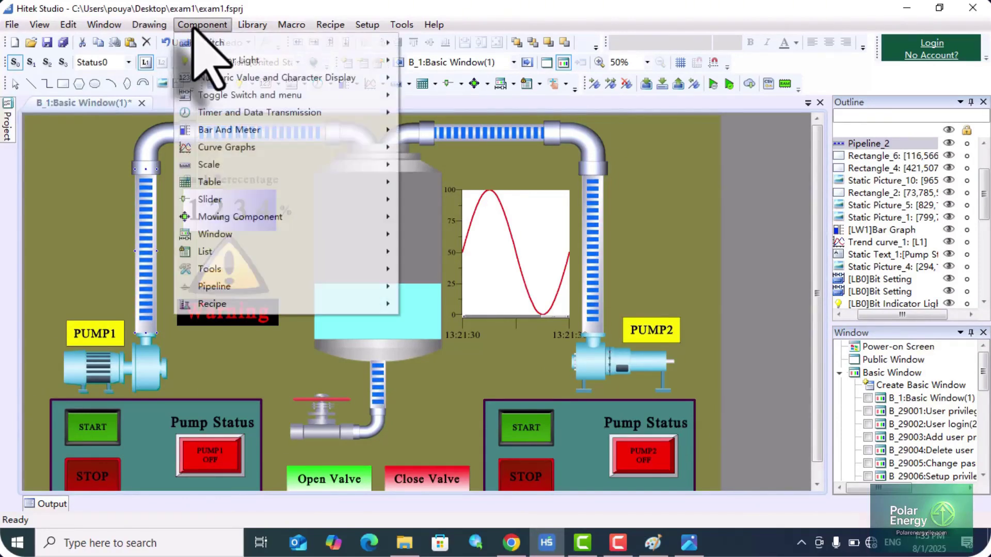
{"action": "mouse_move", "coordinate": [223, 293]}
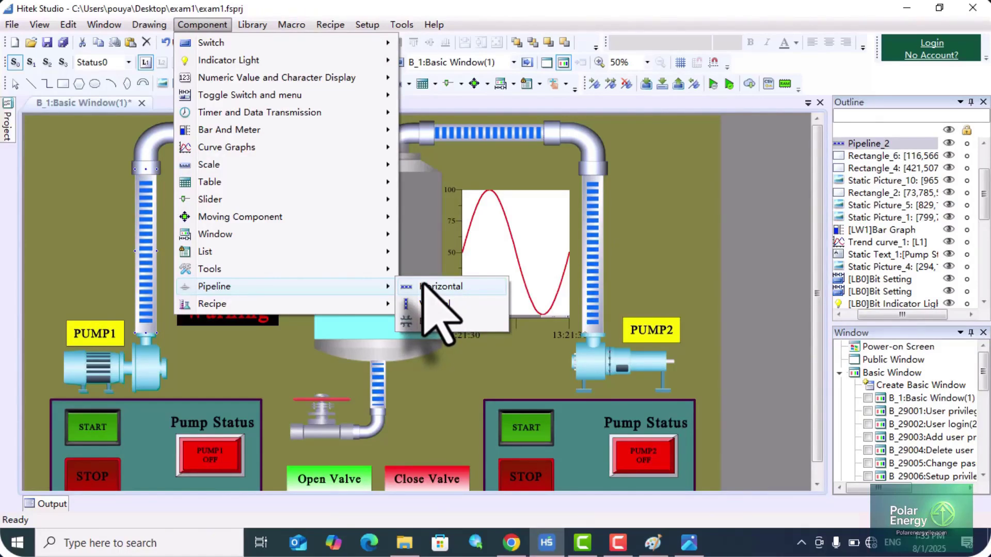
{"action": "left_click", "coordinate": [475, 157]}
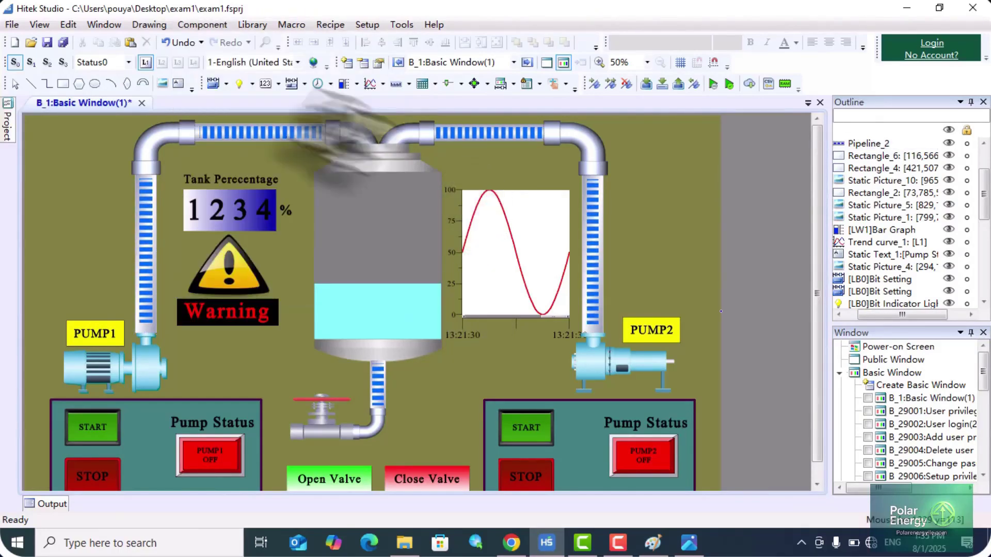
Try Right To Left on the horizontal pipeline between PUMP1 and the tank, and apply Left To Right as its flow direction.
{"action": "double_click", "coordinate": [272, 135]}
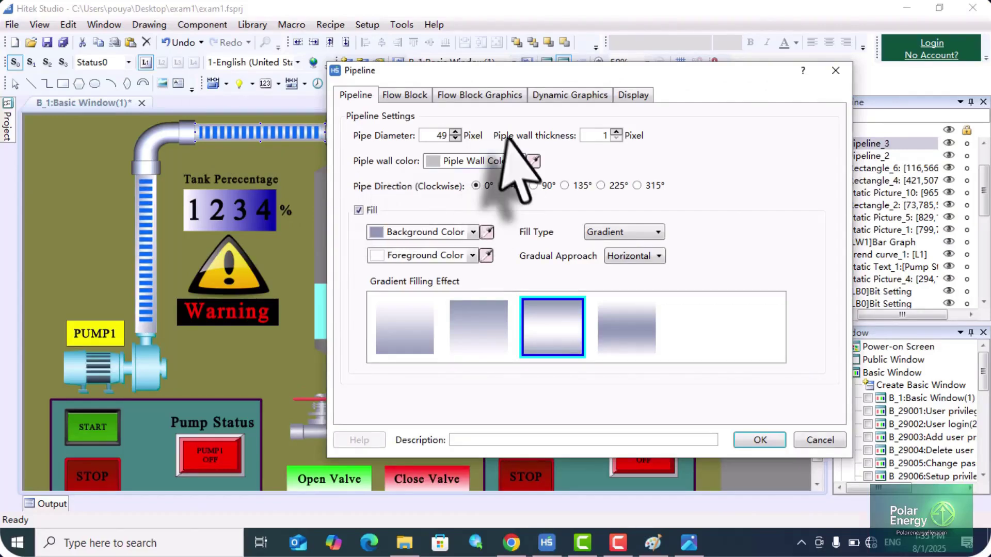
{"action": "left_click", "coordinate": [413, 96]}
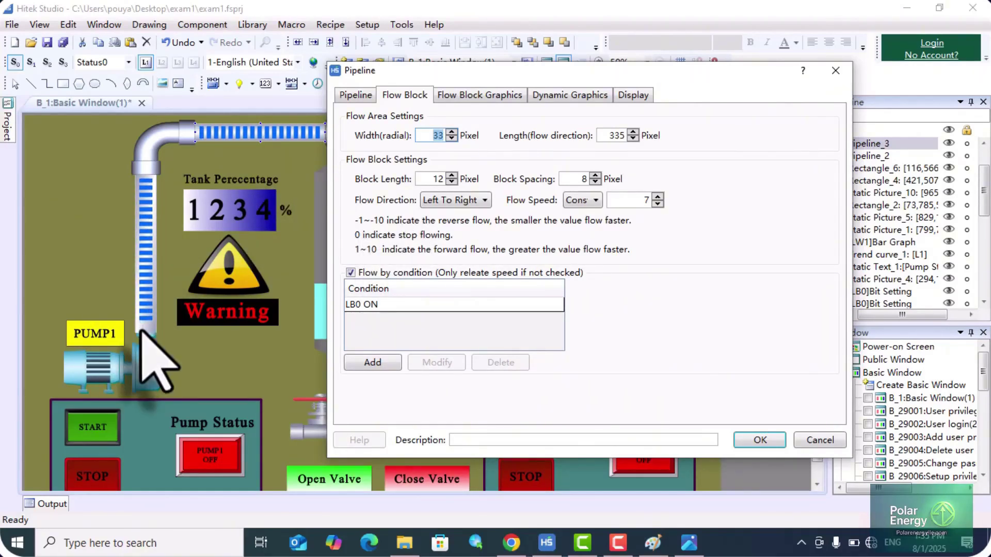
{"action": "left_click", "coordinate": [478, 201]}
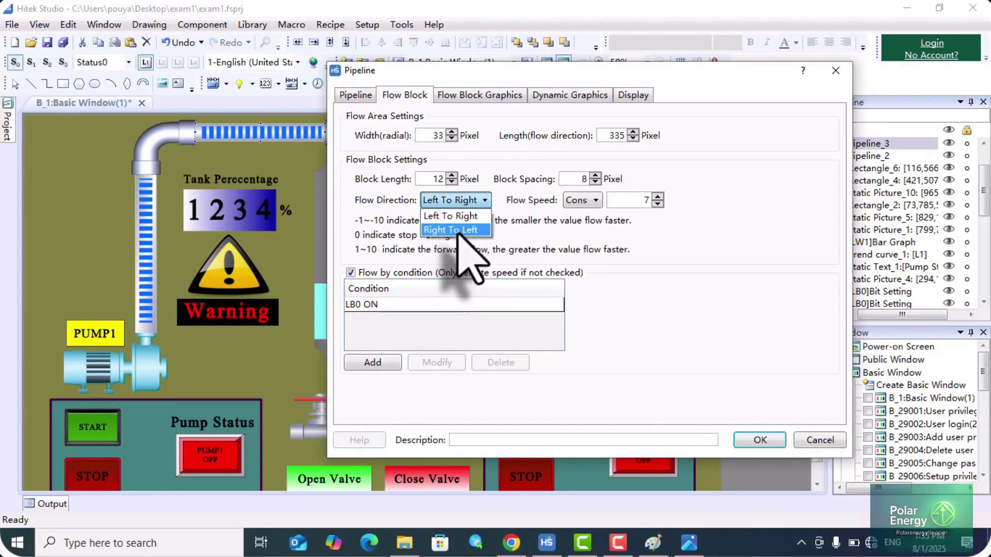
{"action": "left_click", "coordinate": [465, 230]}
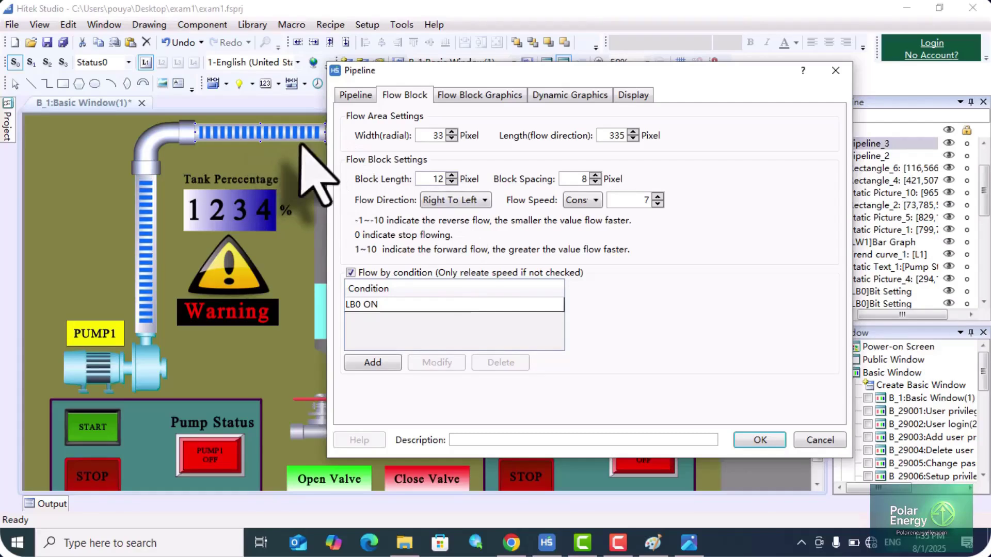
{"action": "left_click", "coordinate": [478, 202]}
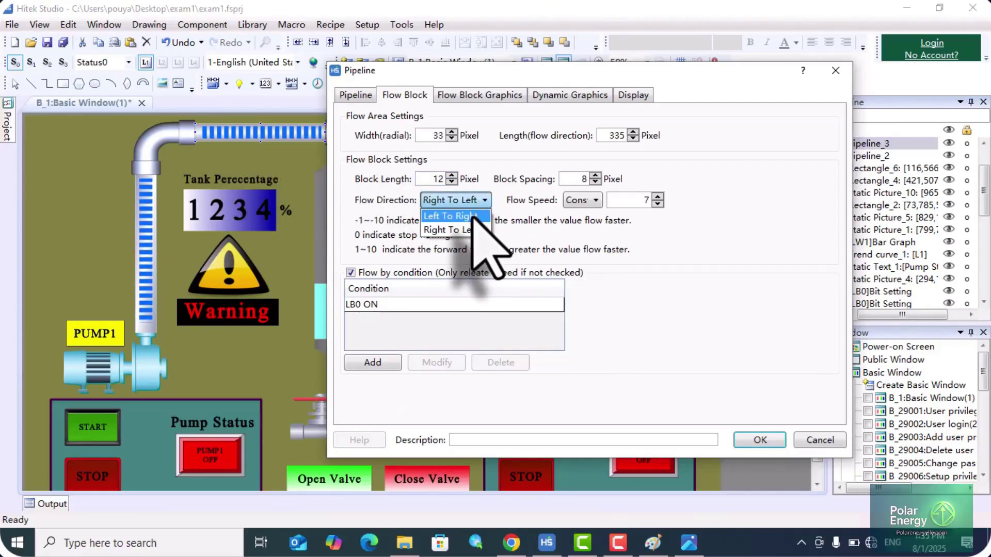
{"action": "left_click", "coordinate": [472, 216]}
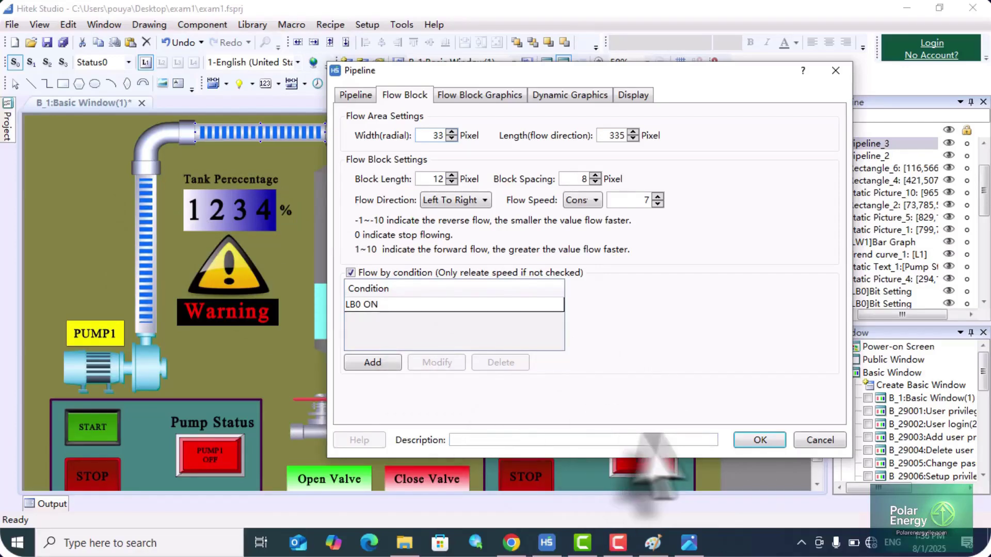
{"action": "left_click", "coordinate": [745, 438]}
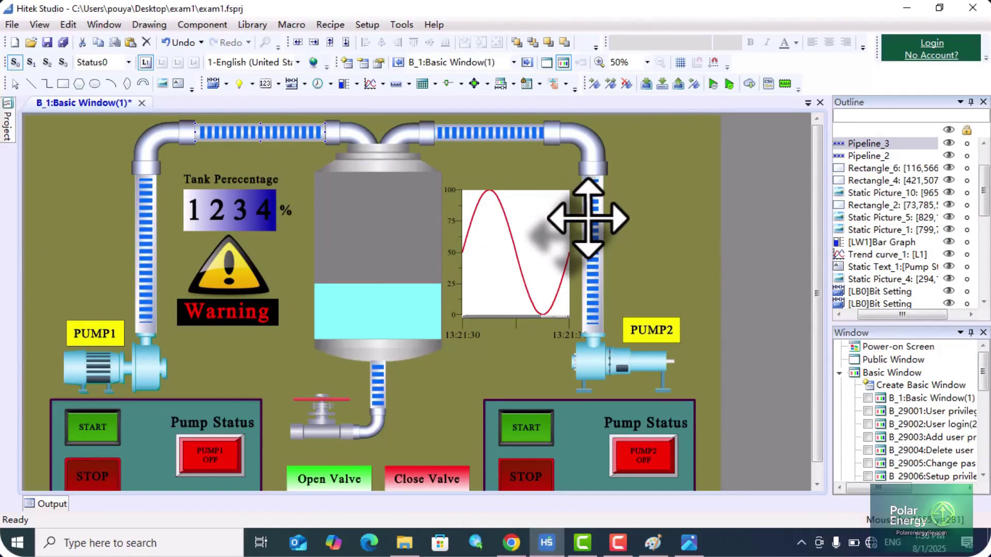
Review the flow block settings of the horizontal pipeline between the tank and PUMP2, and close them without changes.
{"action": "double_click", "coordinate": [498, 132]}
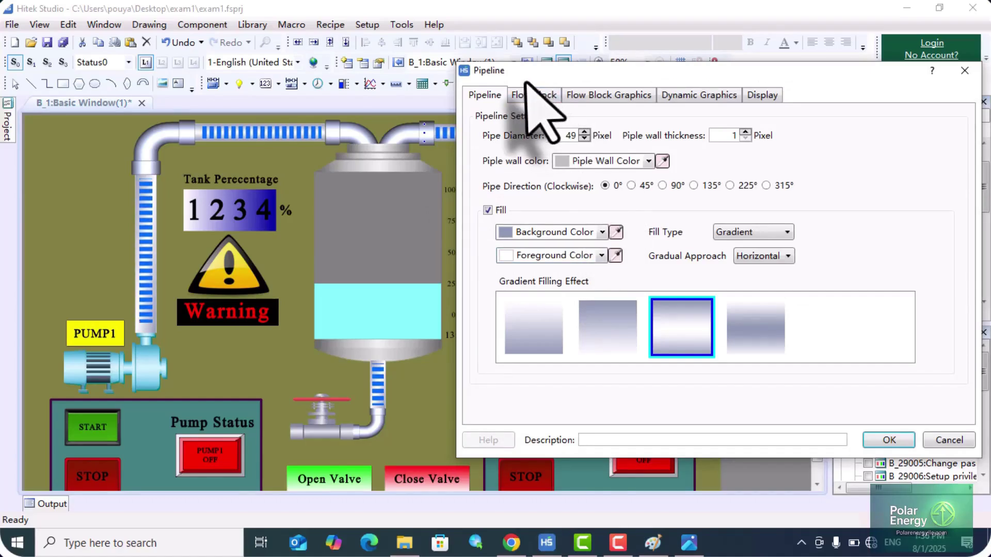
{"action": "left_click", "coordinate": [532, 96]}
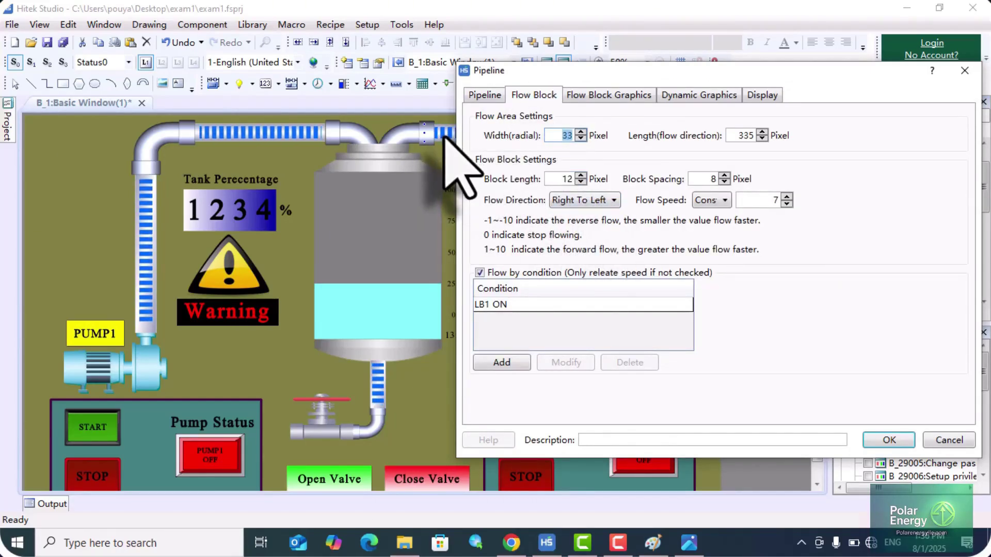
{"action": "left_click_drag", "start_coordinate": [562, 70], "coordinate": [651, 74]}
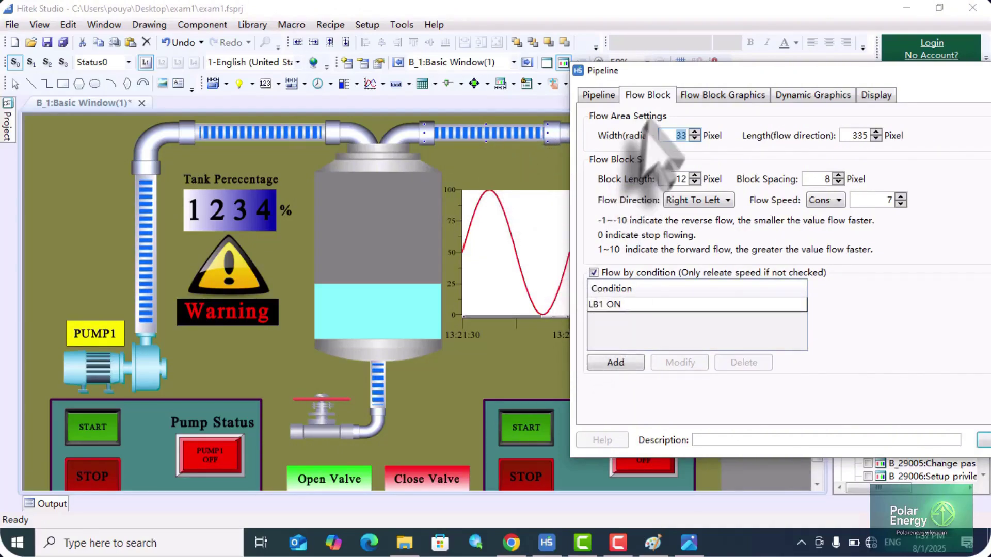
{"action": "left_click_drag", "start_coordinate": [666, 74], "coordinate": [45, 87]}
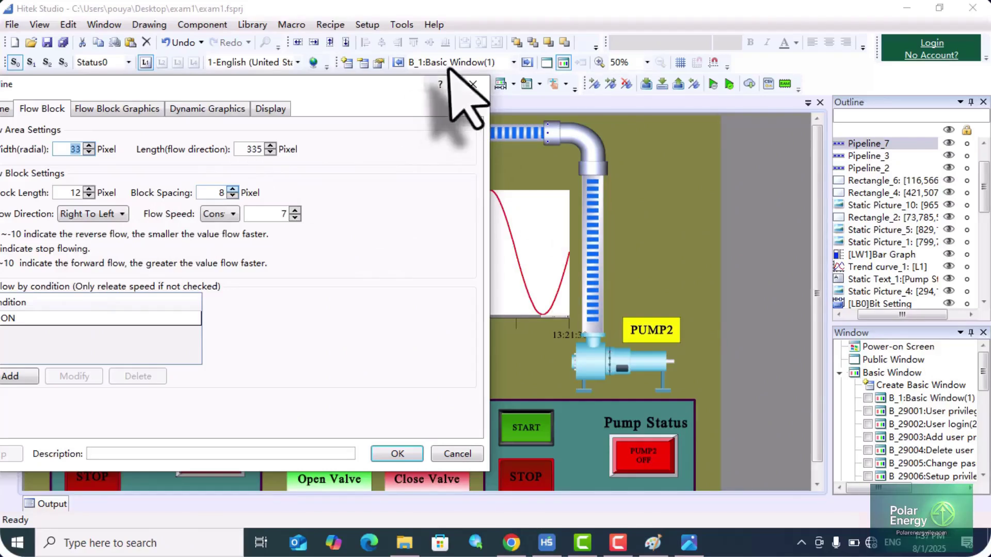
{"action": "left_click", "coordinate": [471, 84]}
{"action": "double_click", "coordinate": [583, 210]}
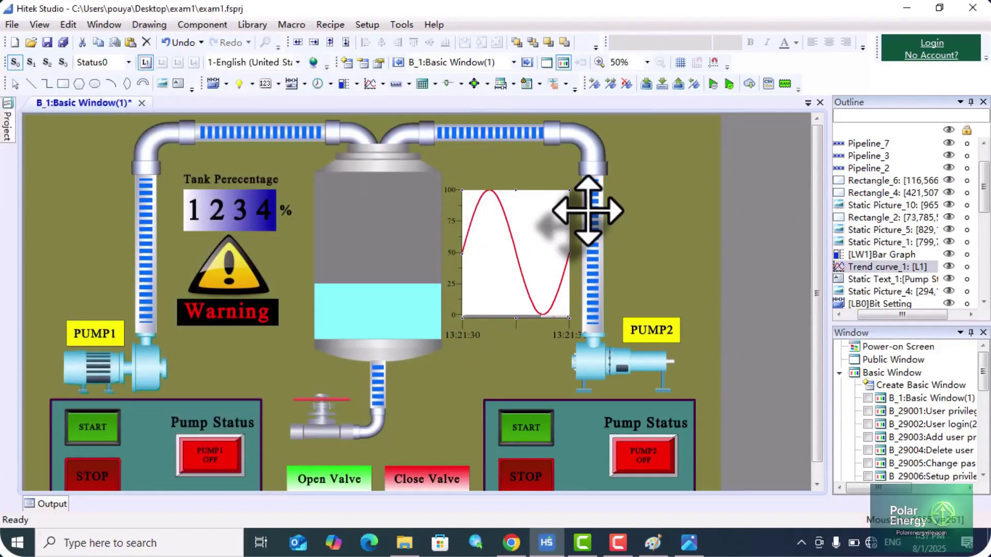
{"action": "left_click", "coordinate": [568, 9]}
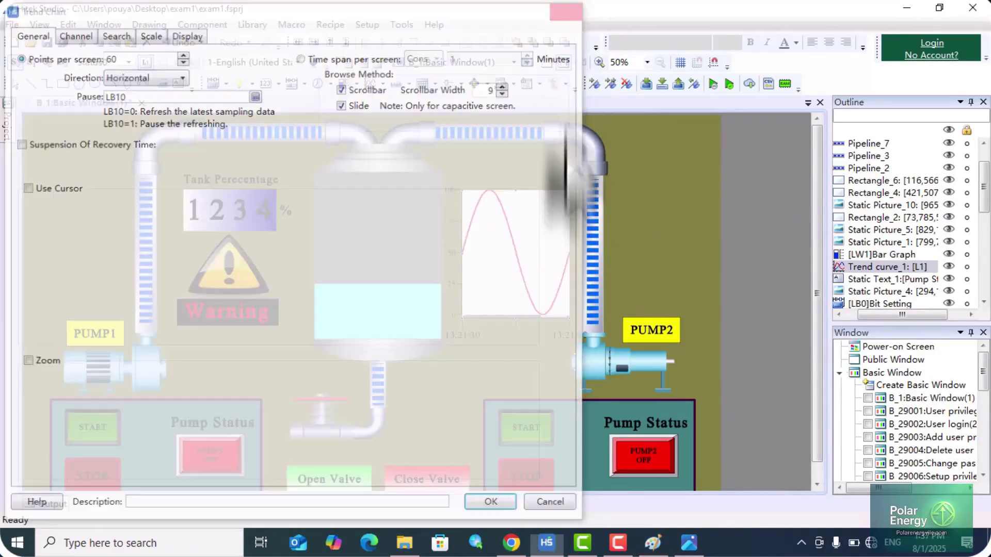
{"action": "left_click", "coordinate": [595, 212]}
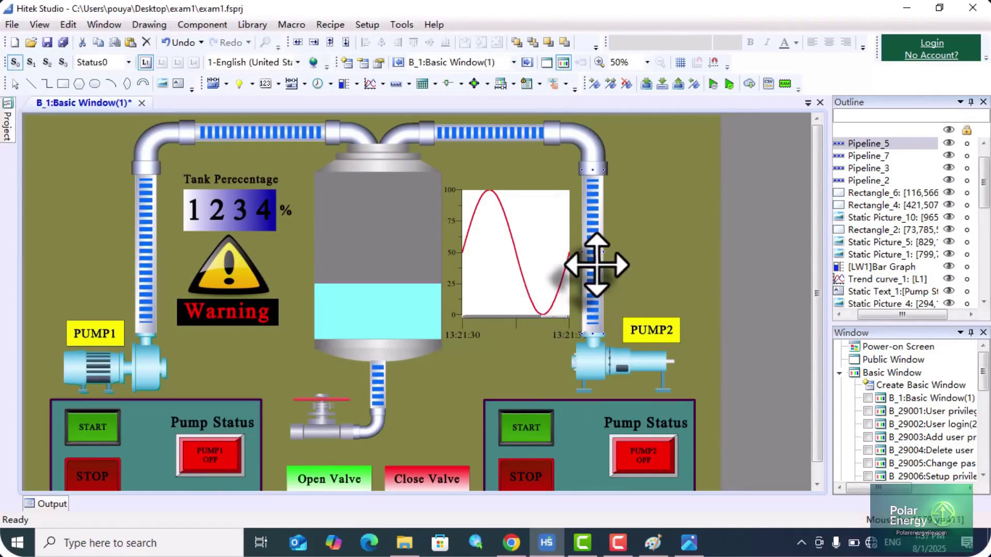
{"action": "double_click", "coordinate": [566, 269]}
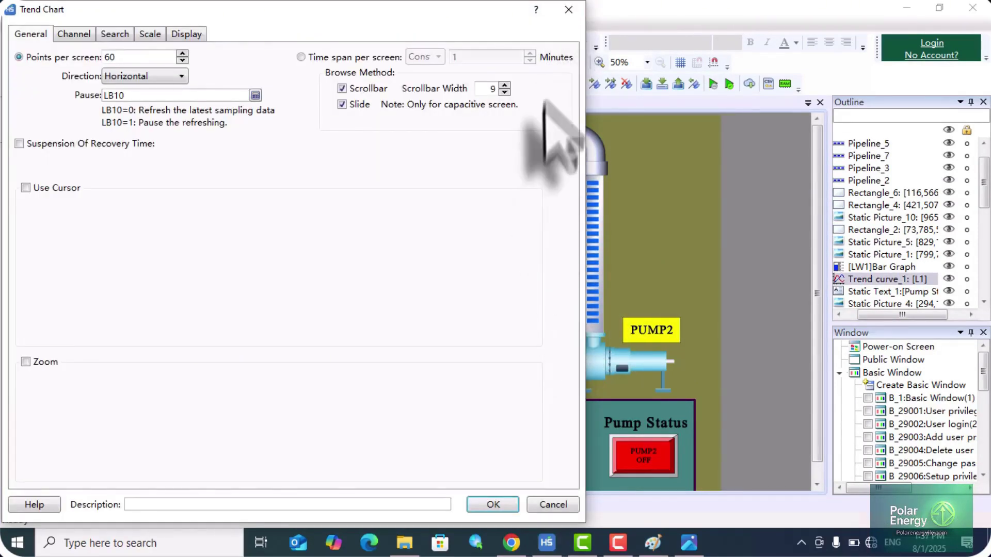
{"action": "left_click", "coordinate": [568, 10]}
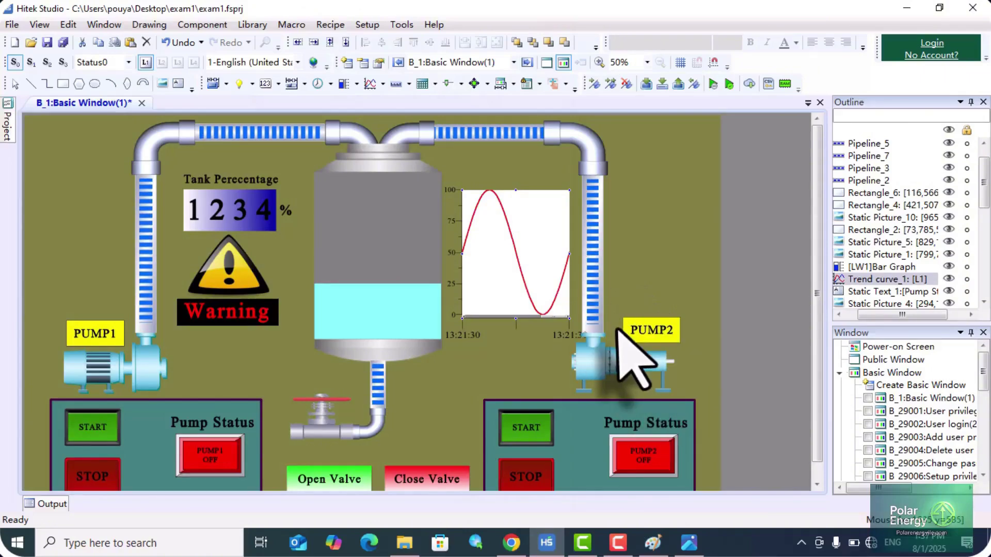
Review the flow block settings of the vertical pipeline above PUMP2, including its flow direction and flow condition, and close them.
{"action": "left_click", "coordinate": [596, 325]}
{"action": "double_click", "coordinate": [598, 325]}
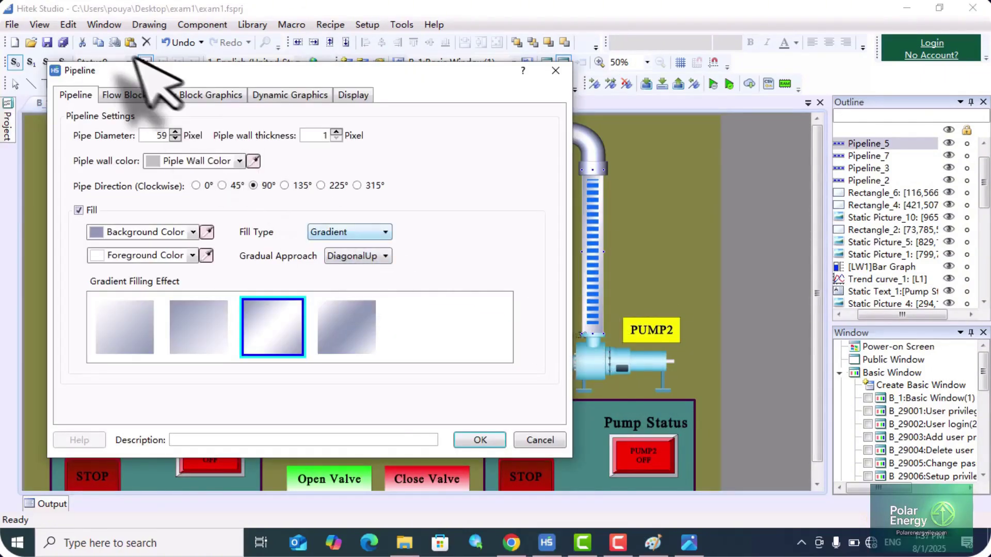
{"action": "left_click", "coordinate": [125, 95]}
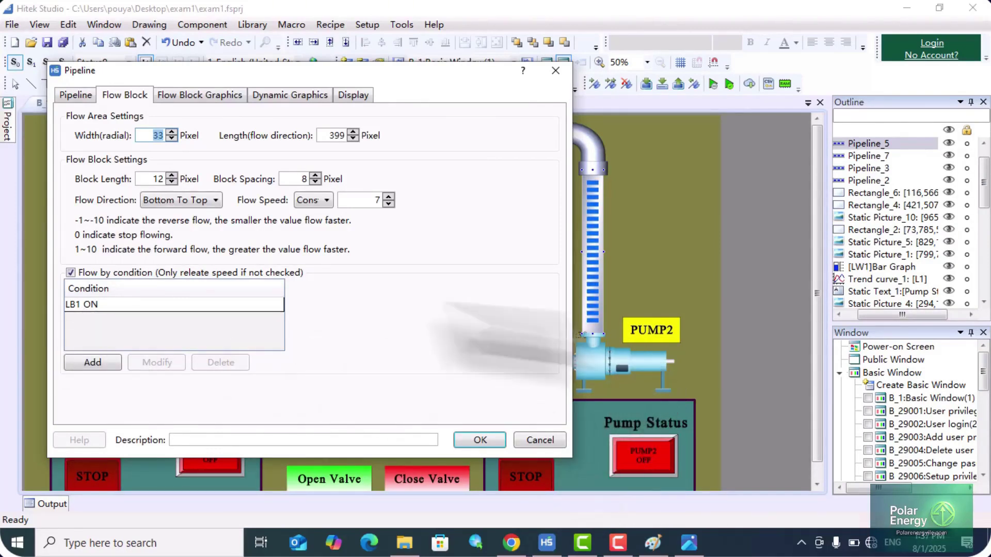
{"action": "left_click", "coordinate": [474, 440]}
Review the bit setting functions assigned to PUMP1's START and STOP buttons, leaving both unchanged.
{"action": "scroll", "coordinate": [456, 398], "scroll_direction": "down", "scroll_amount": 1}
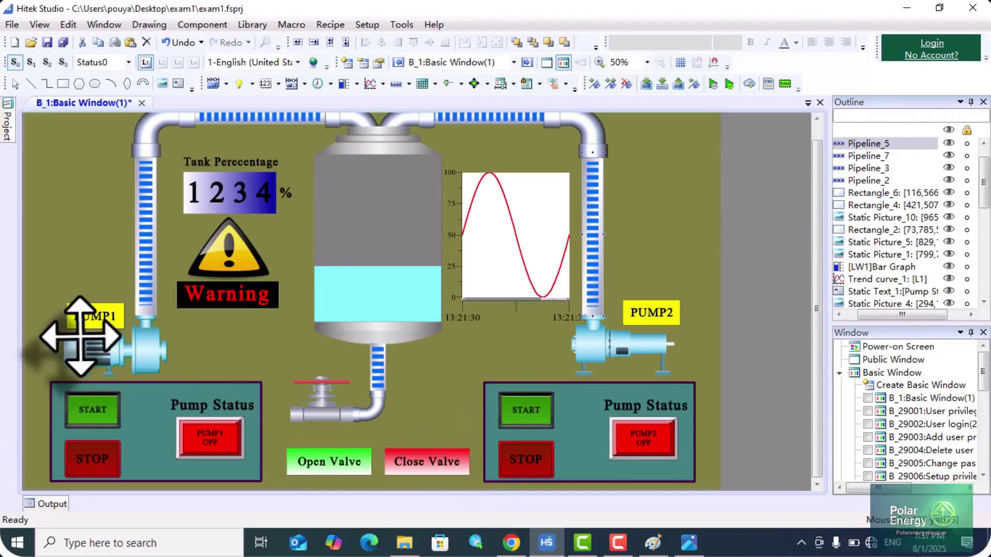
{"action": "left_click", "coordinate": [89, 420]}
{"action": "double_click", "coordinate": [89, 421]}
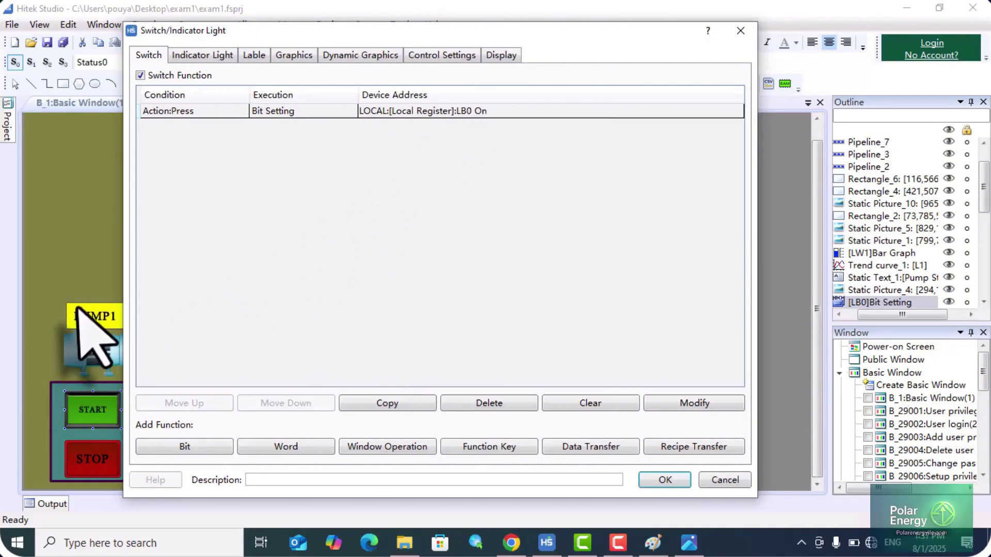
{"action": "left_click", "coordinate": [664, 480]}
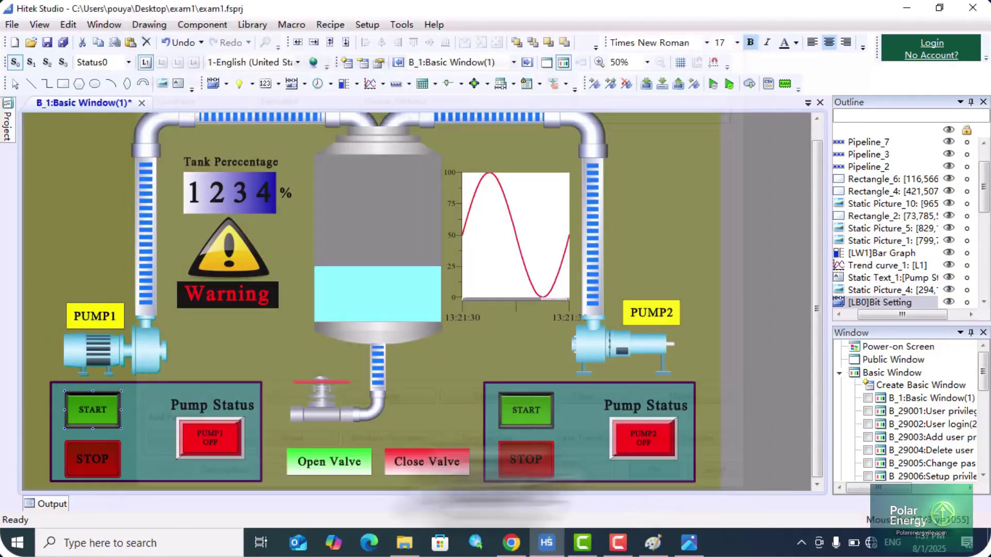
{"action": "left_click", "coordinate": [49, 503]}
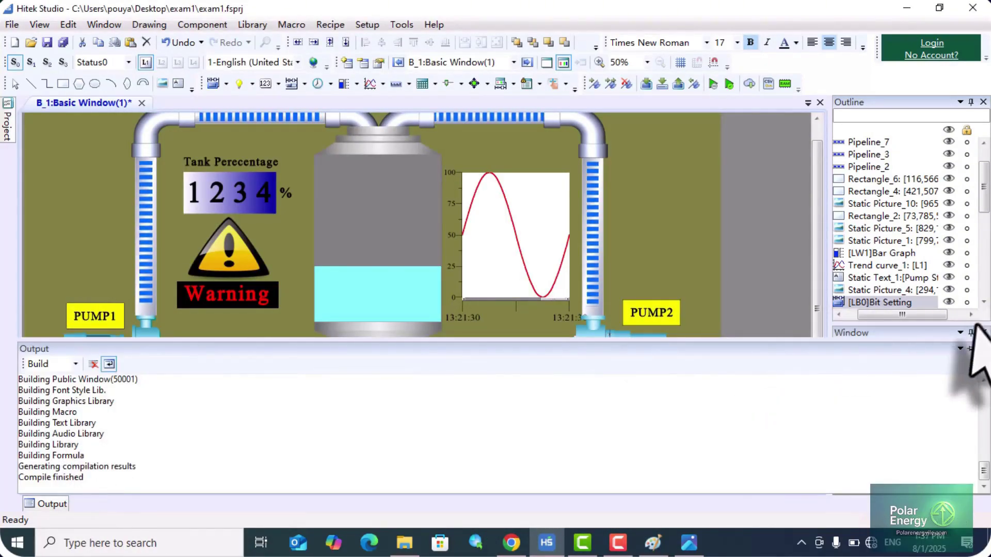
{"action": "left_click", "coordinate": [983, 348]}
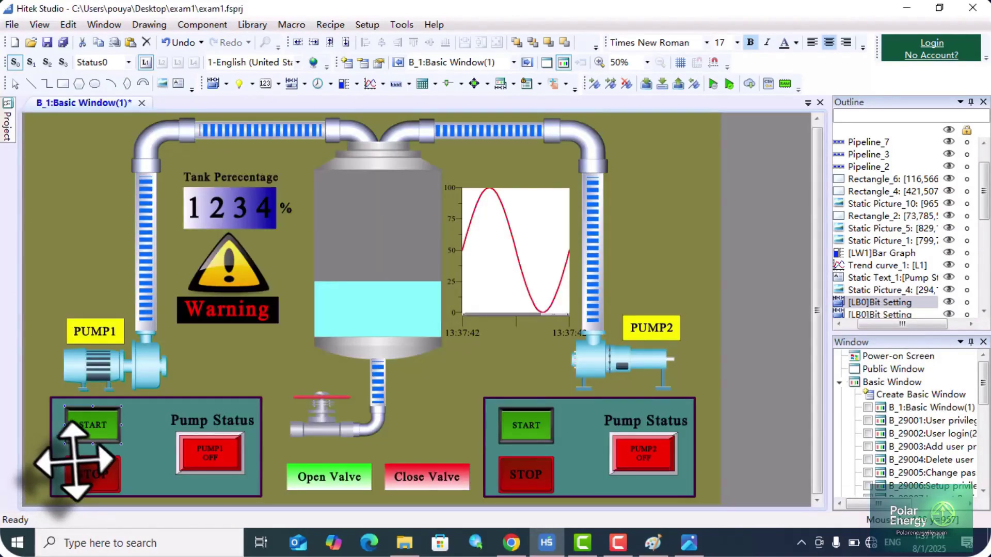
{"action": "left_click", "coordinate": [78, 466]}
{"action": "double_click", "coordinate": [77, 466]}
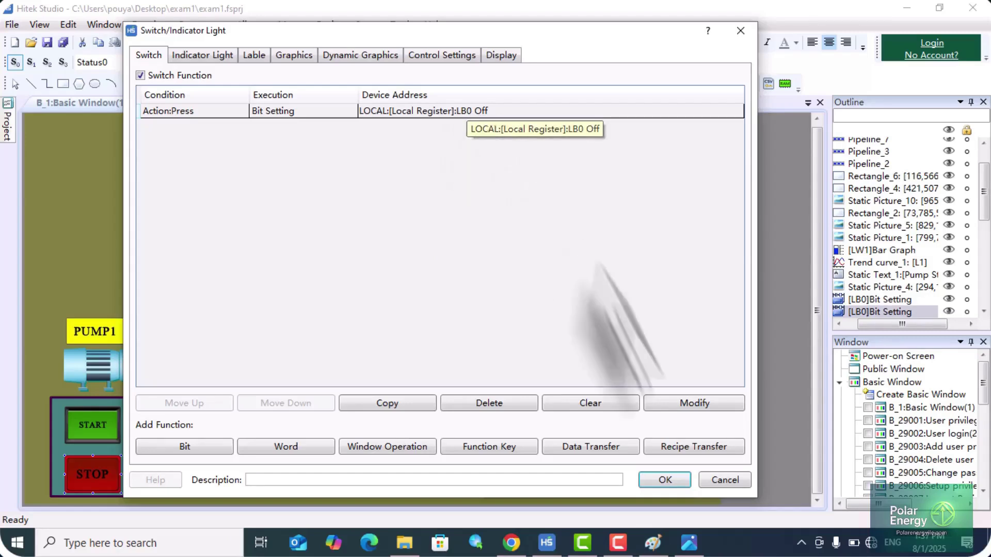
{"action": "left_click", "coordinate": [665, 480]}
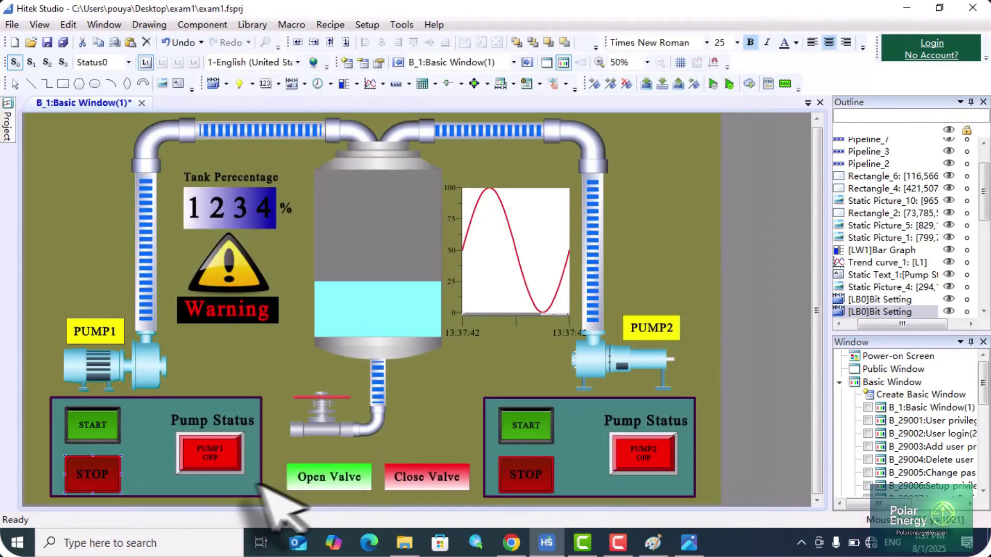
Review the PUMP1 status indicator's bit register conditions and the graphics assigned to its two states, and close its settings without changes.
{"action": "double_click", "coordinate": [213, 453]}
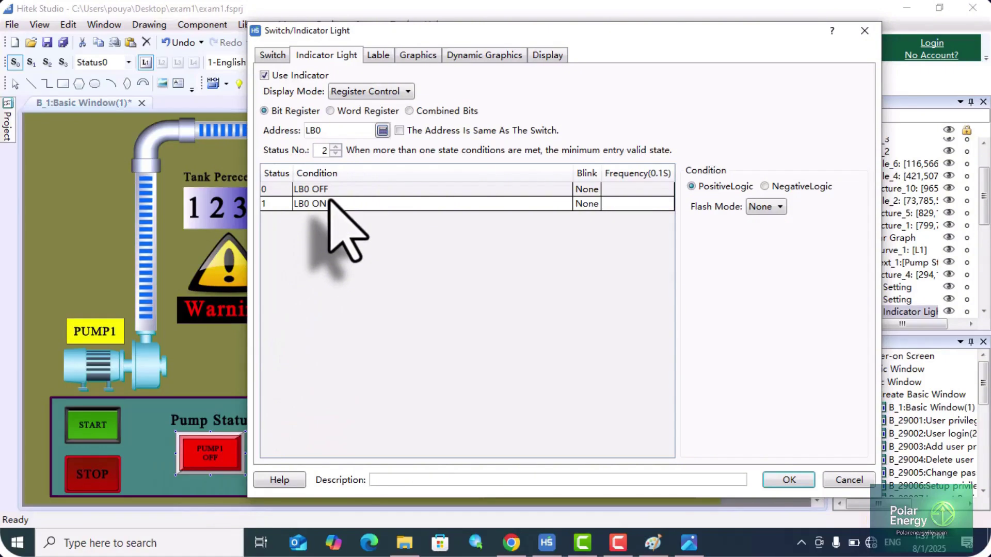
{"action": "left_click", "coordinate": [403, 53]}
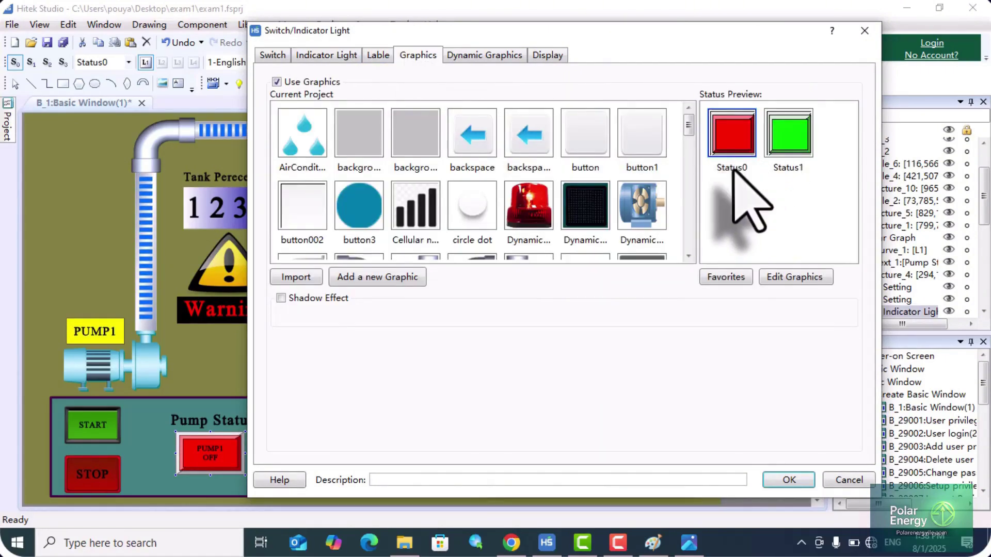
{"action": "left_click", "coordinate": [335, 56]}
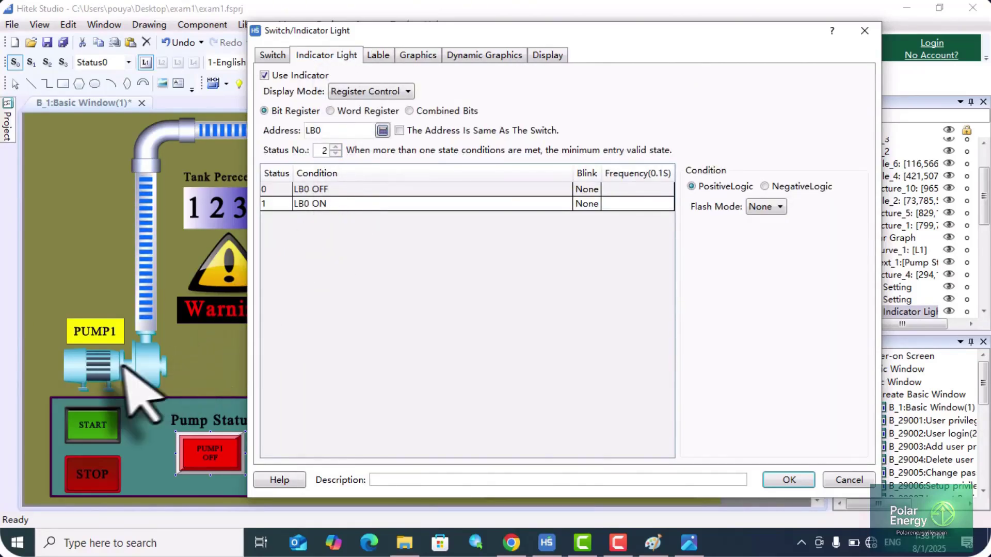
{"action": "left_click", "coordinate": [416, 56]}
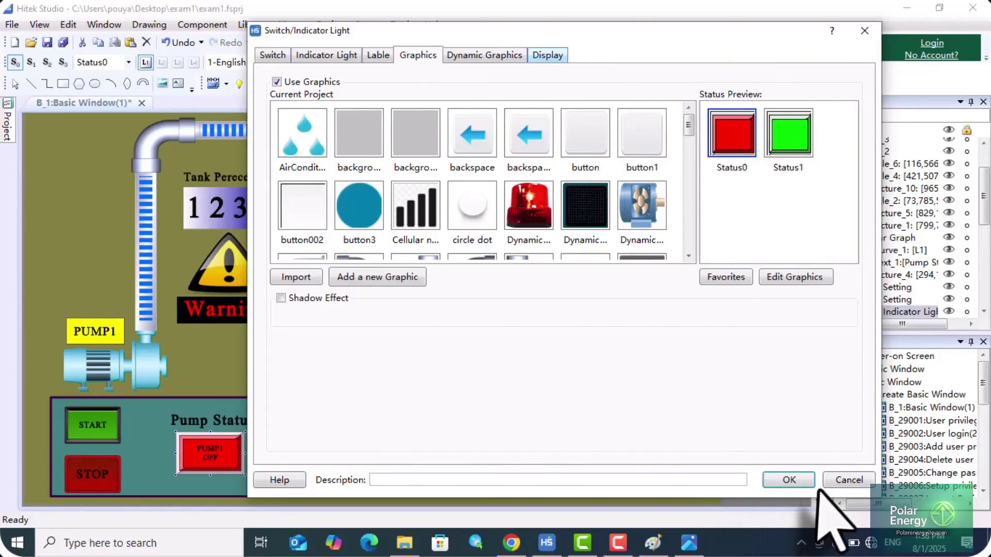
{"action": "left_click", "coordinate": [836, 481]}
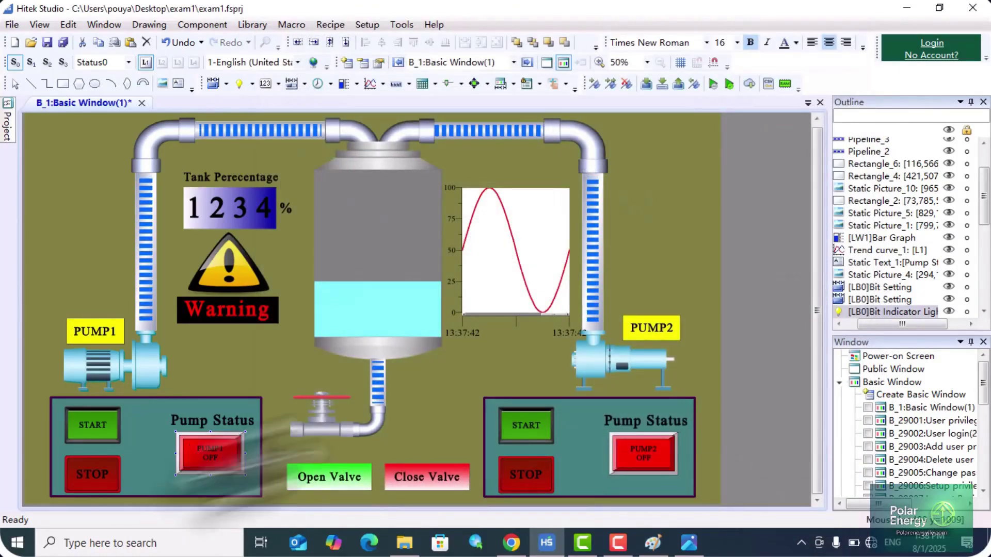
Review the bit setting functions assigned to PUMP2's START and STOP buttons, leaving both unchanged.
{"action": "left_click", "coordinate": [534, 436]}
{"action": "double_click", "coordinate": [534, 436]}
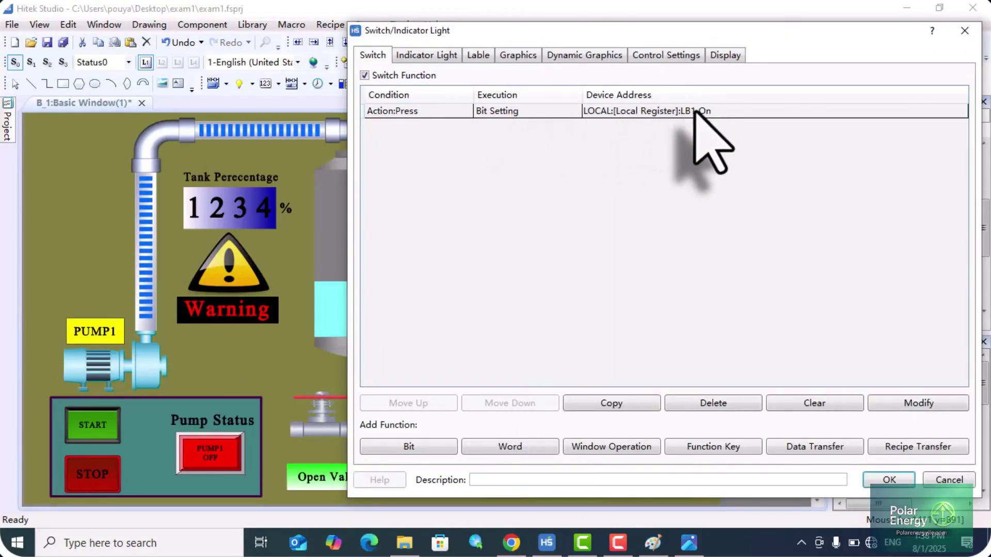
{"action": "left_click", "coordinate": [877, 483]}
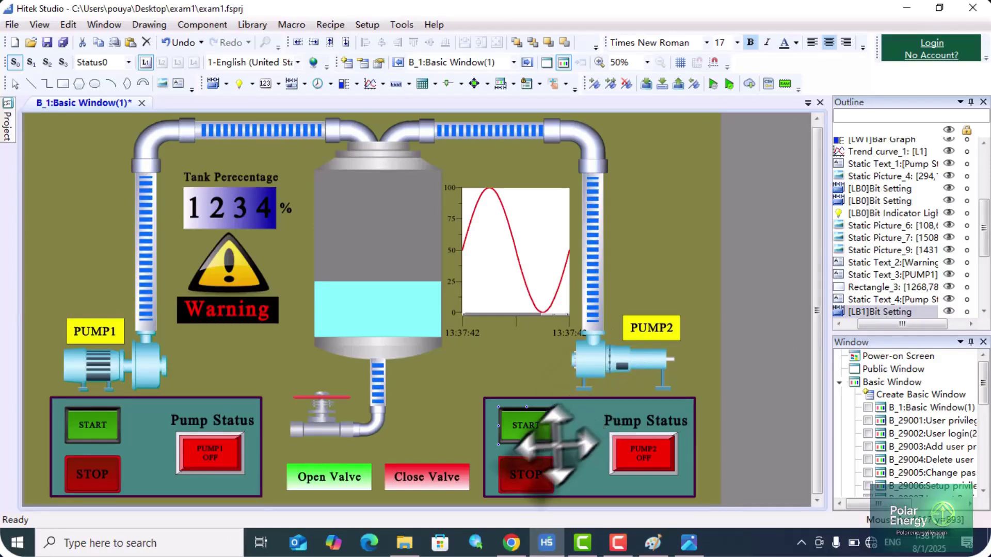
{"action": "double_click", "coordinate": [537, 471]}
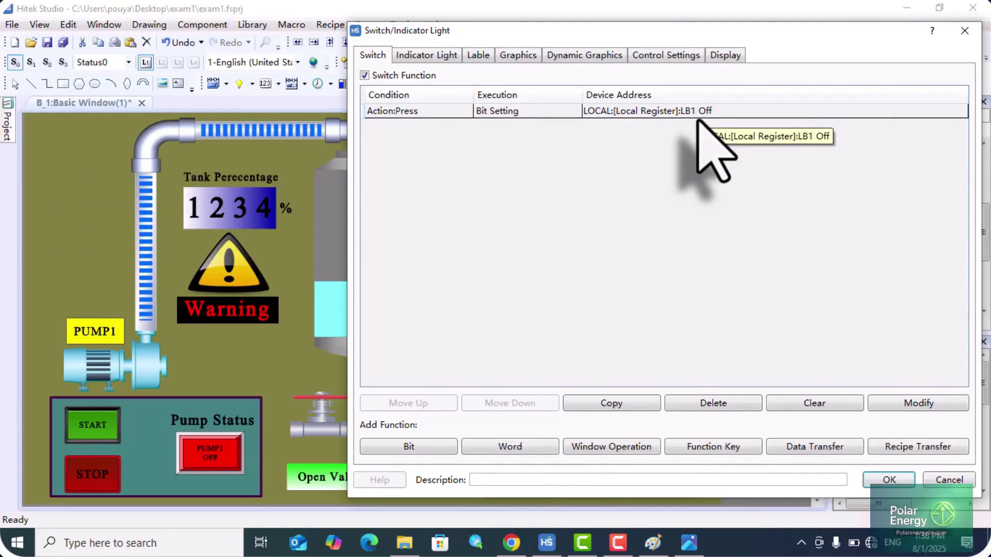
{"action": "left_click", "coordinate": [873, 484]}
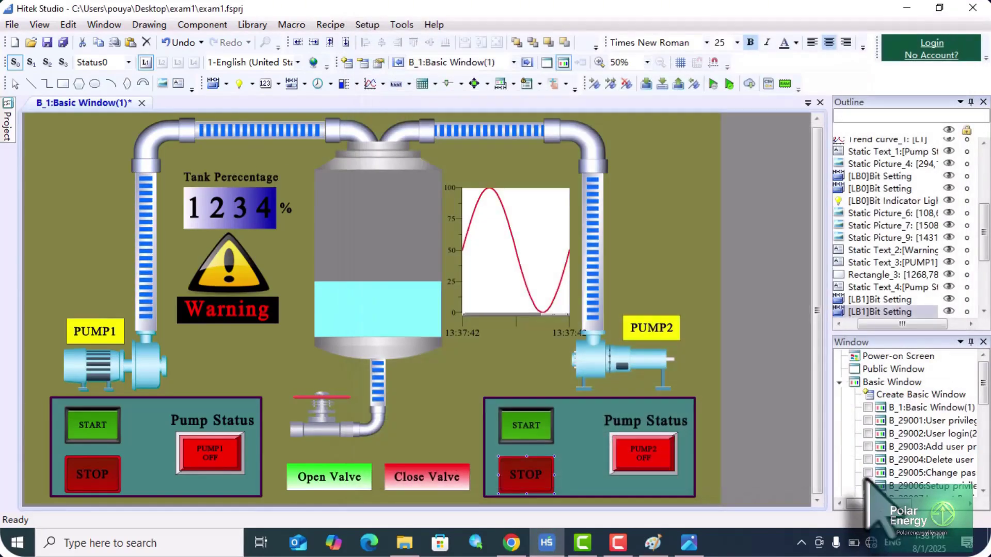
Review the PUMP2 status indicator's bit register conditions and state graphics, and close its settings without changes.
{"action": "left_click", "coordinate": [643, 452]}
{"action": "double_click", "coordinate": [645, 452]}
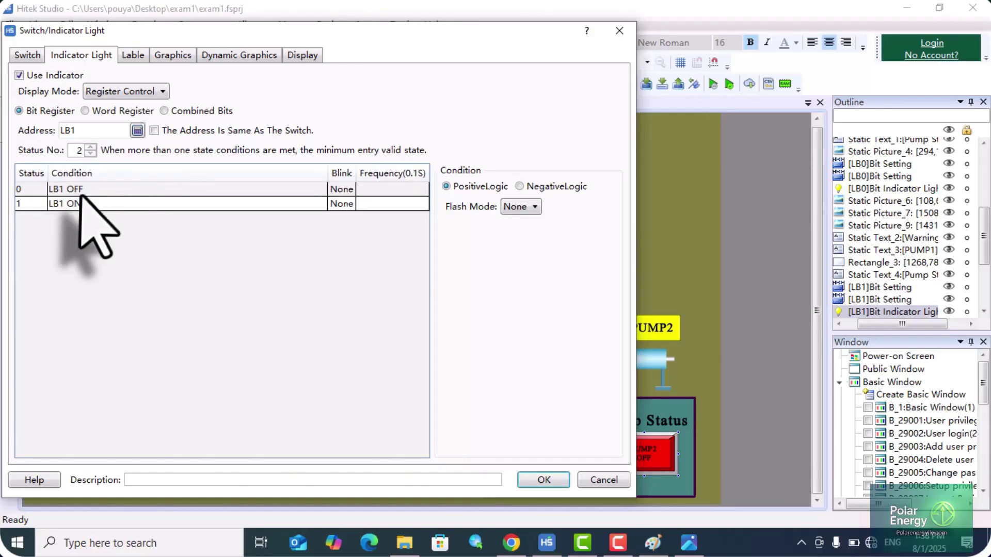
{"action": "left_click", "coordinate": [172, 55]}
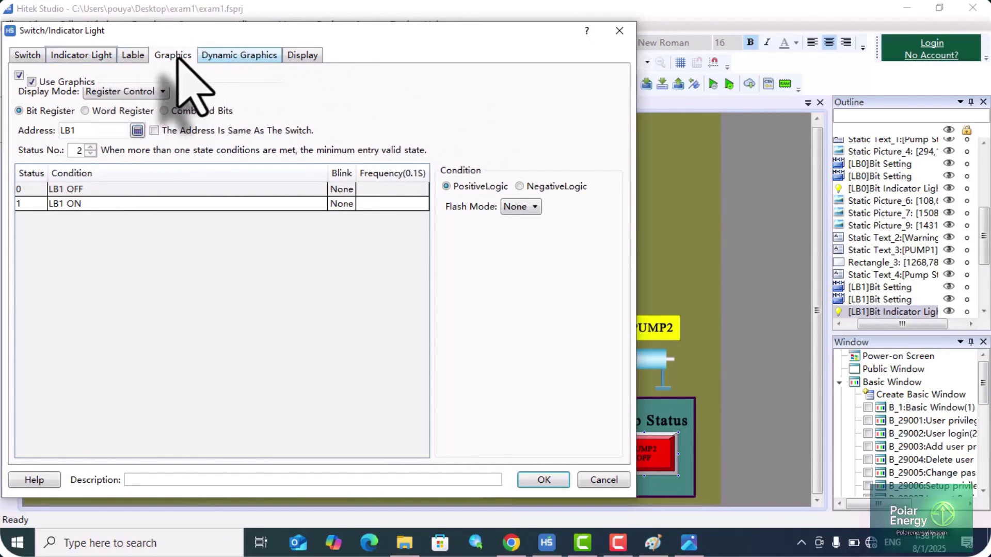
{"action": "left_click", "coordinate": [133, 55]}
{"action": "left_click", "coordinate": [173, 56]}
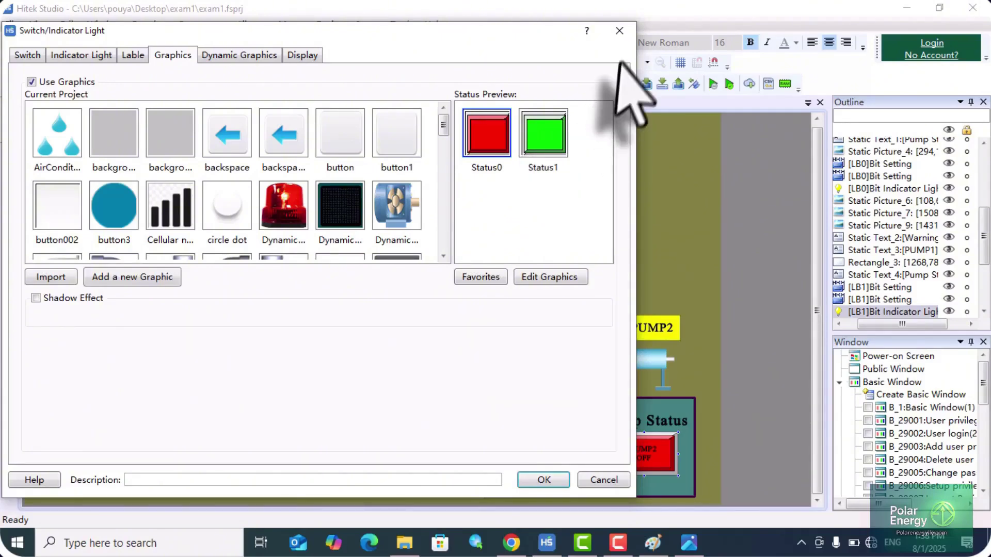
{"action": "left_click", "coordinate": [619, 30]}
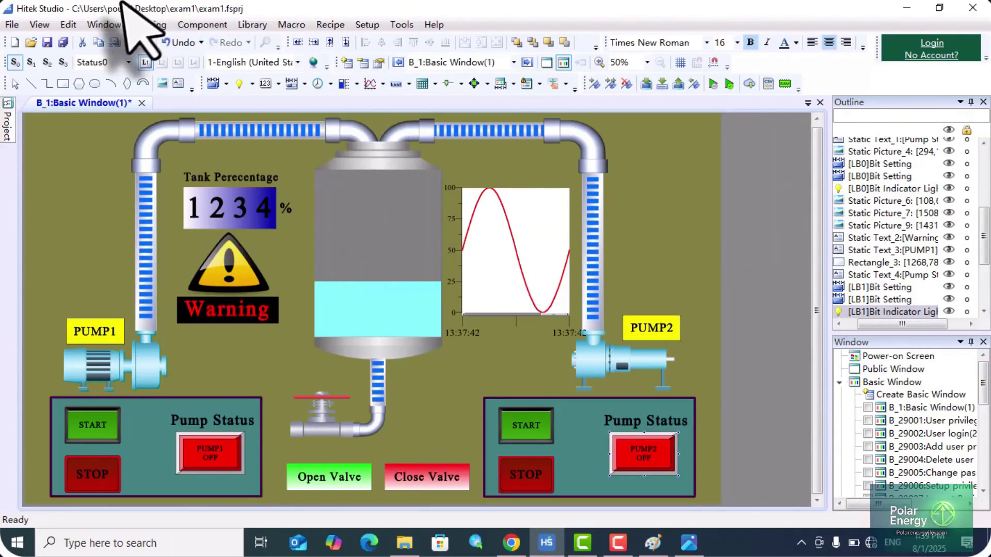
Look up Bar Chart among the bar and meter components, and try moving the tank's existing bar graph.
{"action": "left_click", "coordinate": [183, 25]}
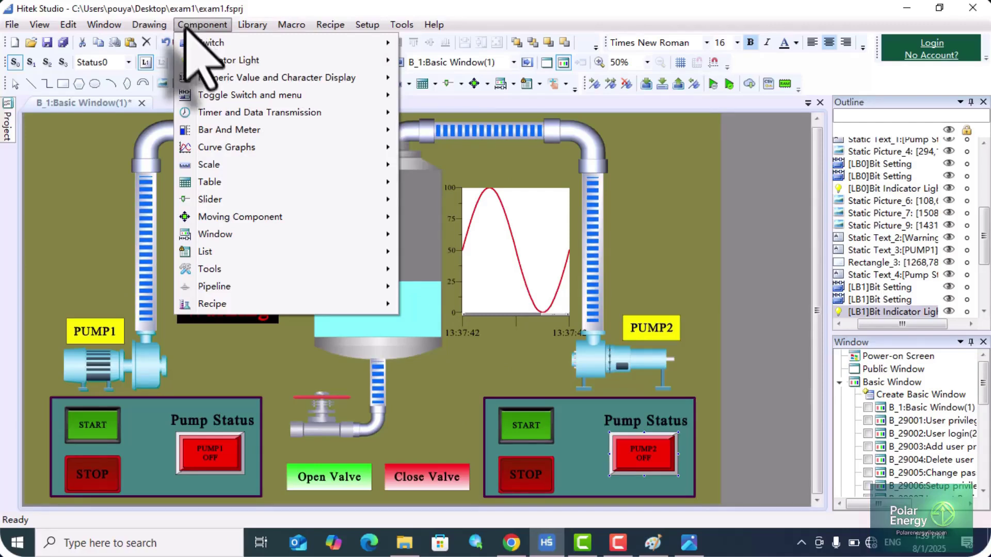
{"action": "mouse_move", "coordinate": [208, 133]}
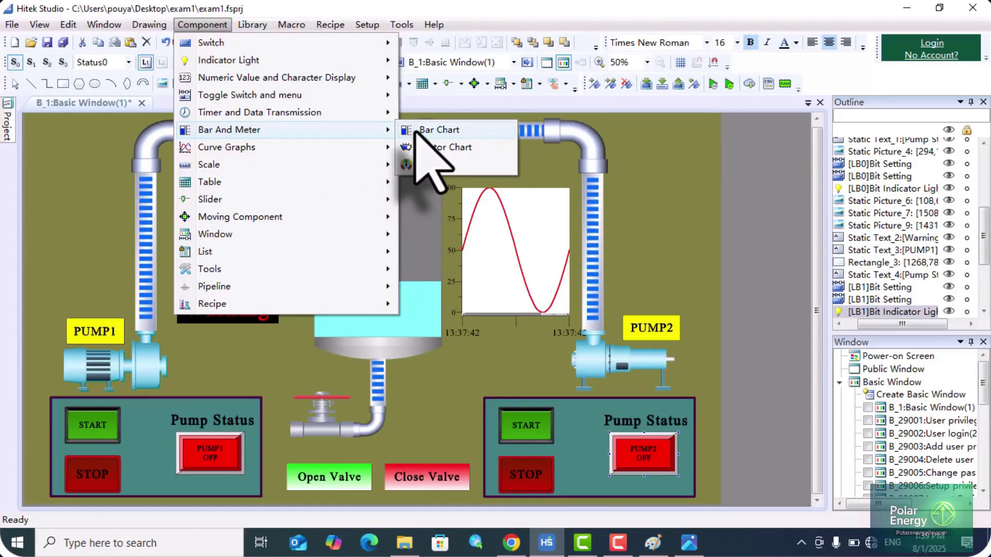
{"action": "left_click", "coordinate": [405, 206]}
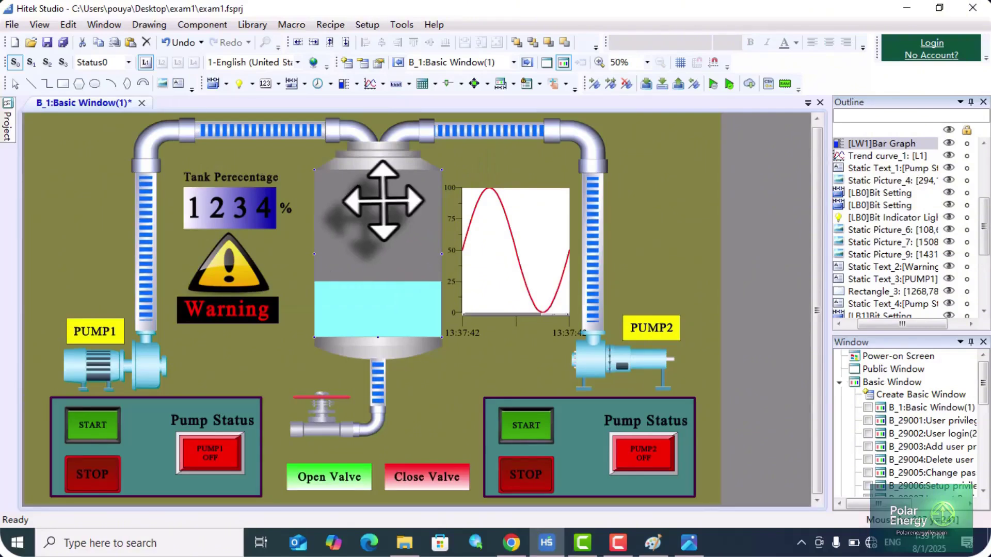
{"action": "left_click_drag", "start_coordinate": [368, 202], "coordinate": [387, 198]}
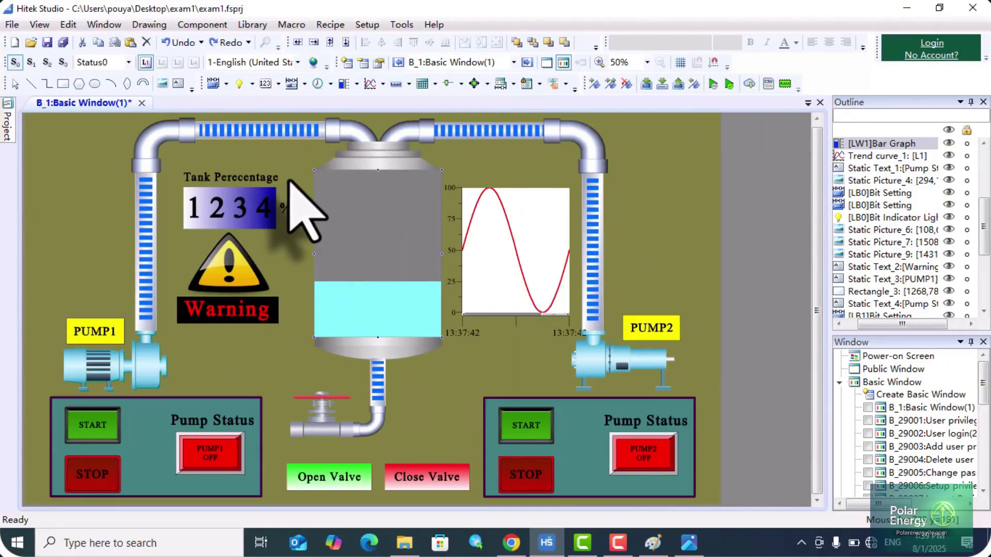
Open the tank bar graph's settings and compare the Fan-shaped Graph shape with Bar Graph, keeping Bar Graph selected.
{"action": "double_click", "coordinate": [404, 186]}
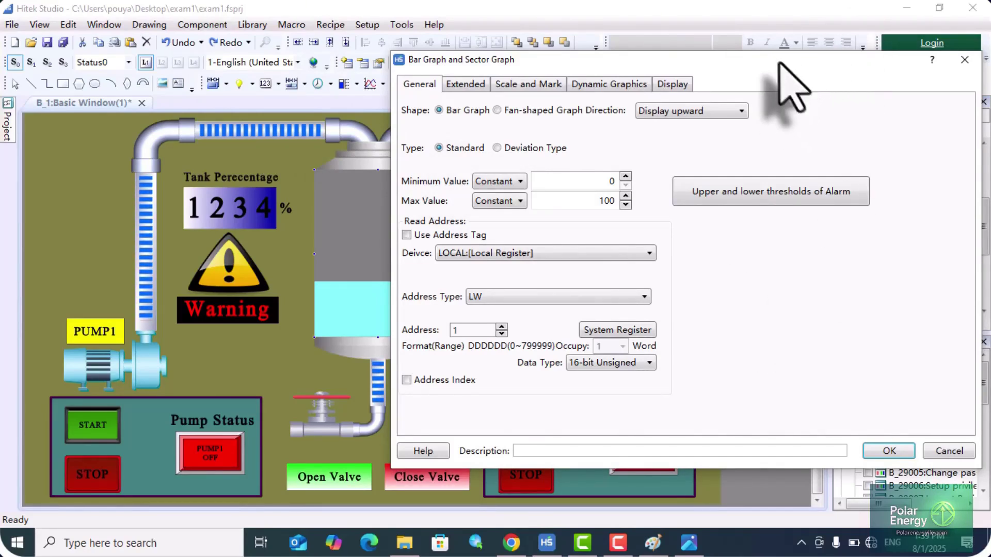
{"action": "left_click_drag", "start_coordinate": [779, 63], "coordinate": [696, 57]}
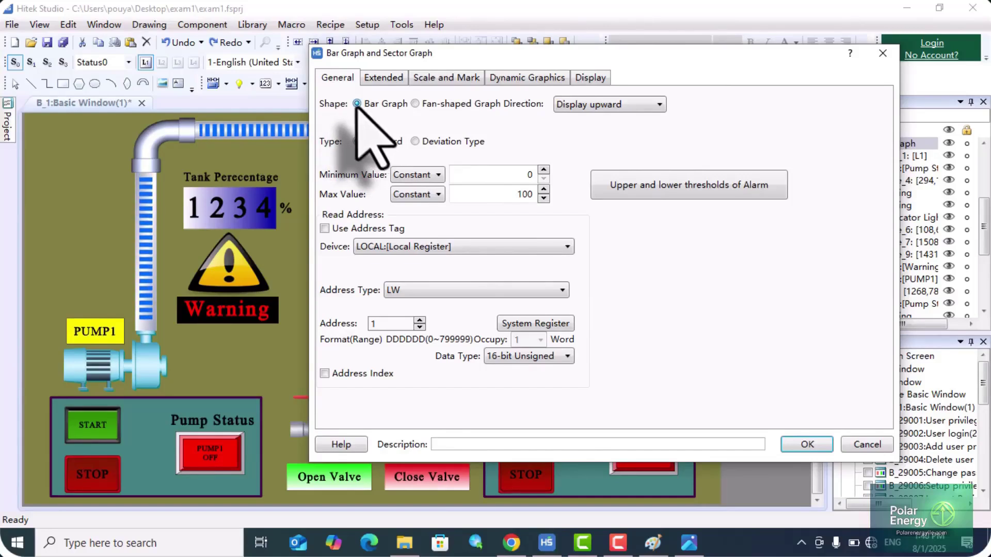
{"action": "left_click", "coordinate": [453, 103]}
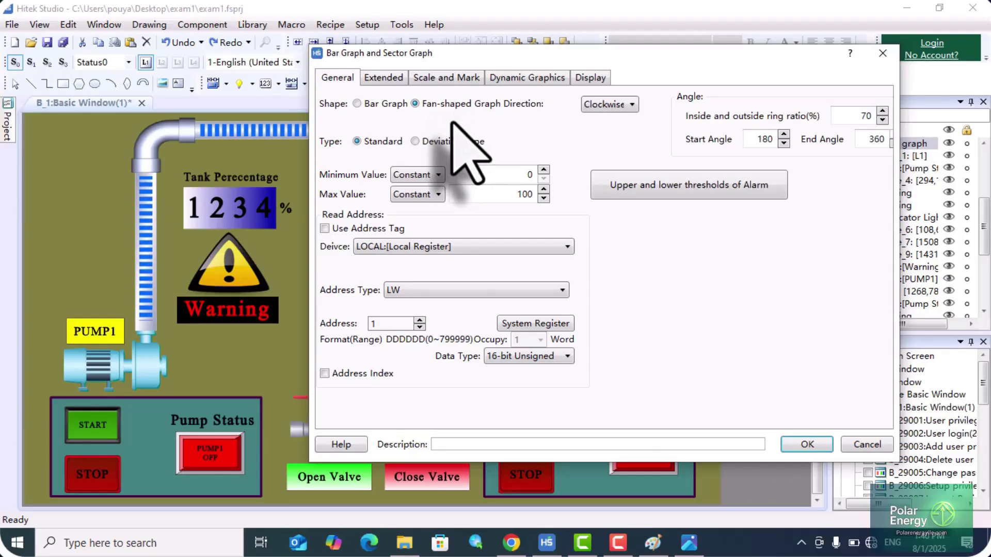
{"action": "left_click", "coordinate": [375, 104]}
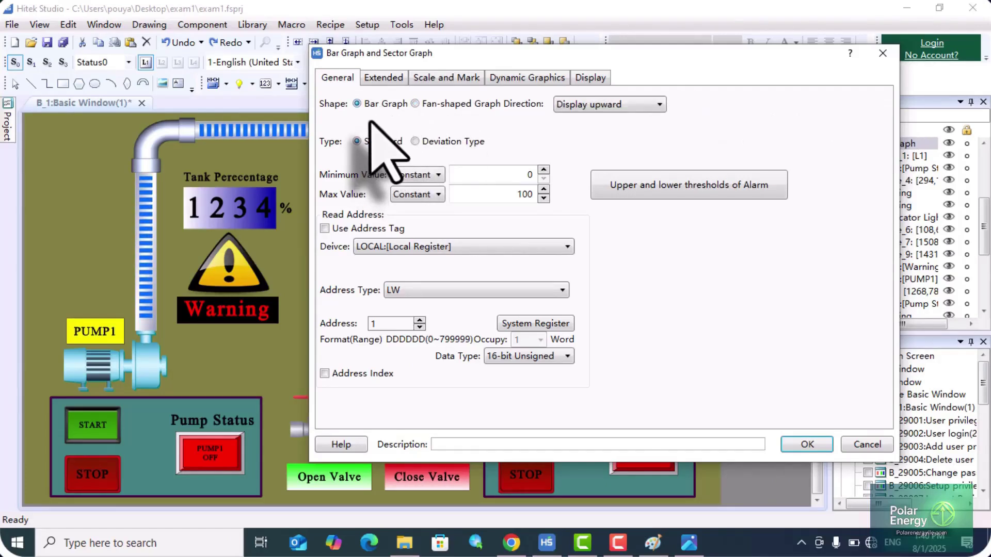
Try the downward, leftward and rightward display directions on the tank bar graph, and set the direction back to Display upward.
{"action": "left_click", "coordinate": [636, 105]}
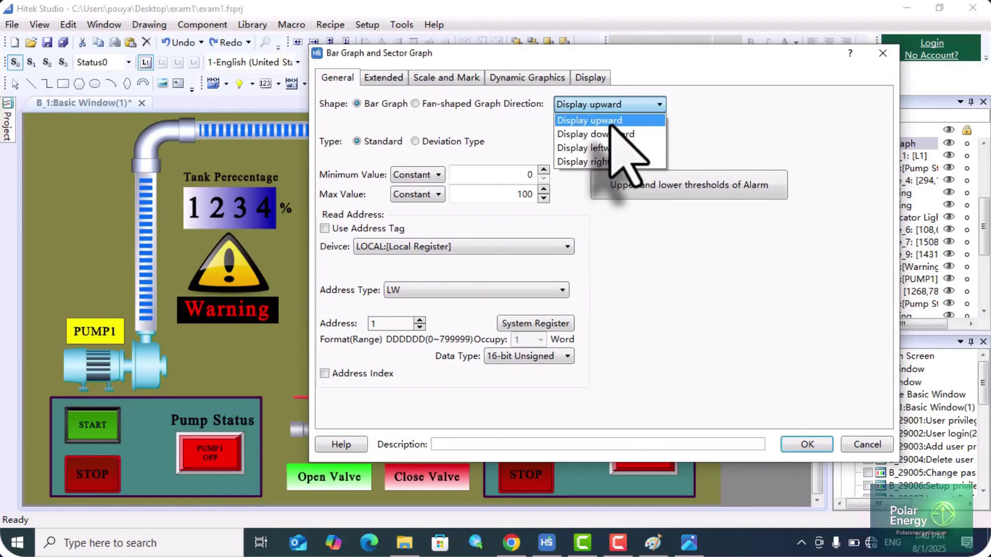
{"action": "left_click", "coordinate": [659, 103]}
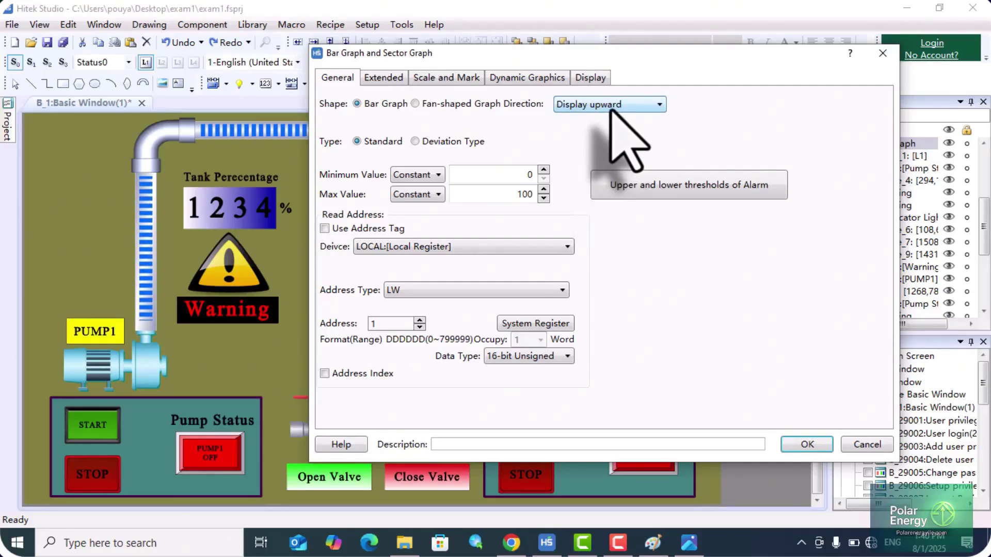
{"action": "left_click_drag", "start_coordinate": [671, 58], "coordinate": [98, 37]}
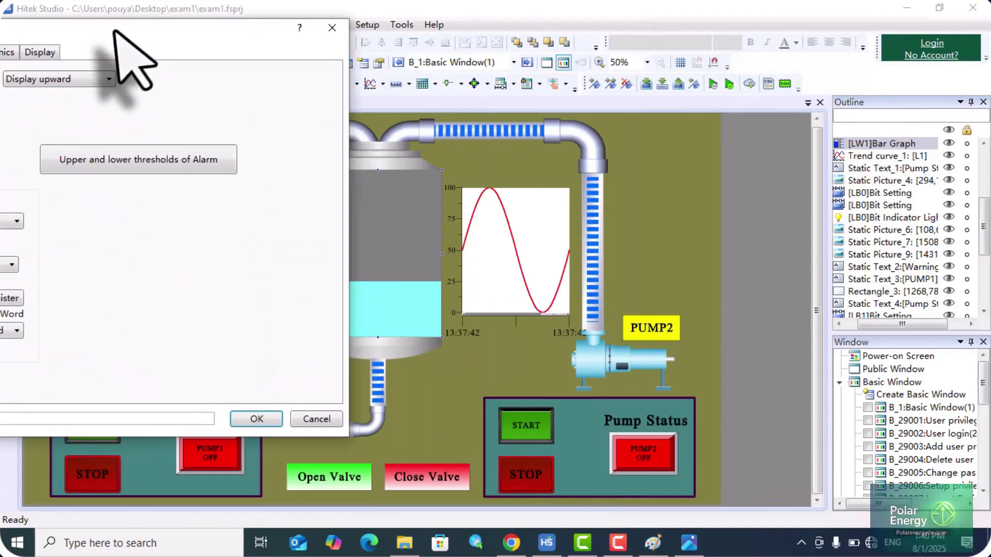
{"action": "left_click", "coordinate": [108, 83]}
{"action": "left_click", "coordinate": [105, 108]}
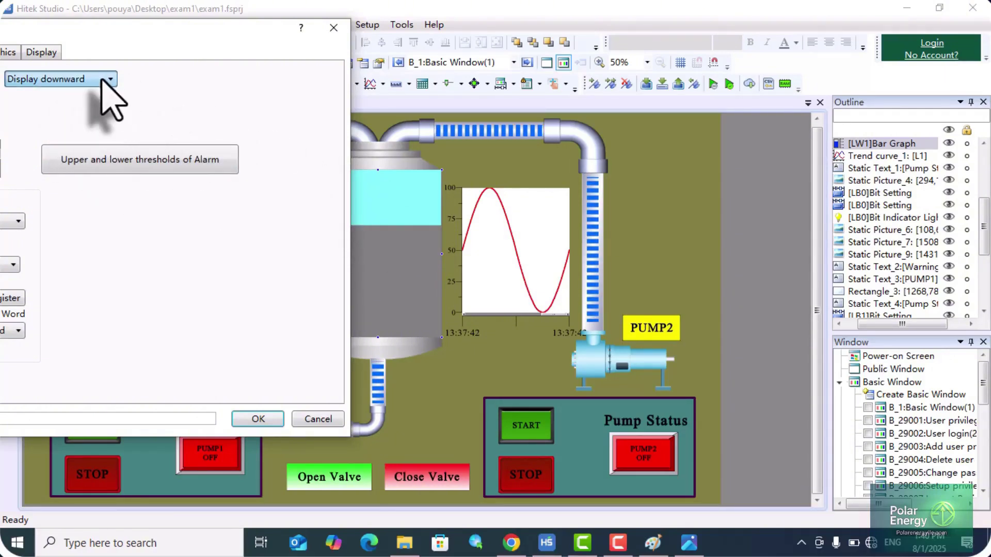
{"action": "left_click", "coordinate": [75, 96]}
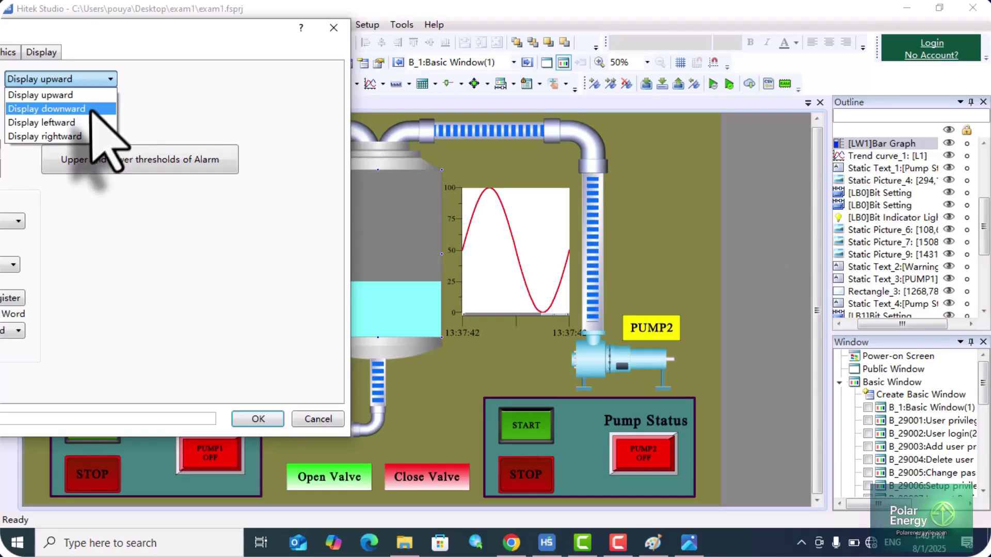
{"action": "left_click", "coordinate": [72, 123]}
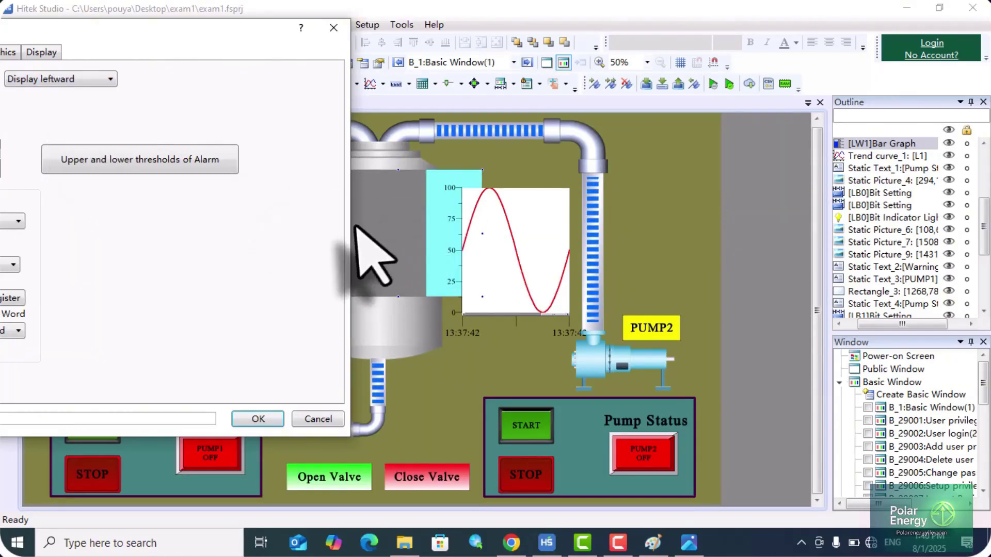
{"action": "left_click", "coordinate": [105, 80]}
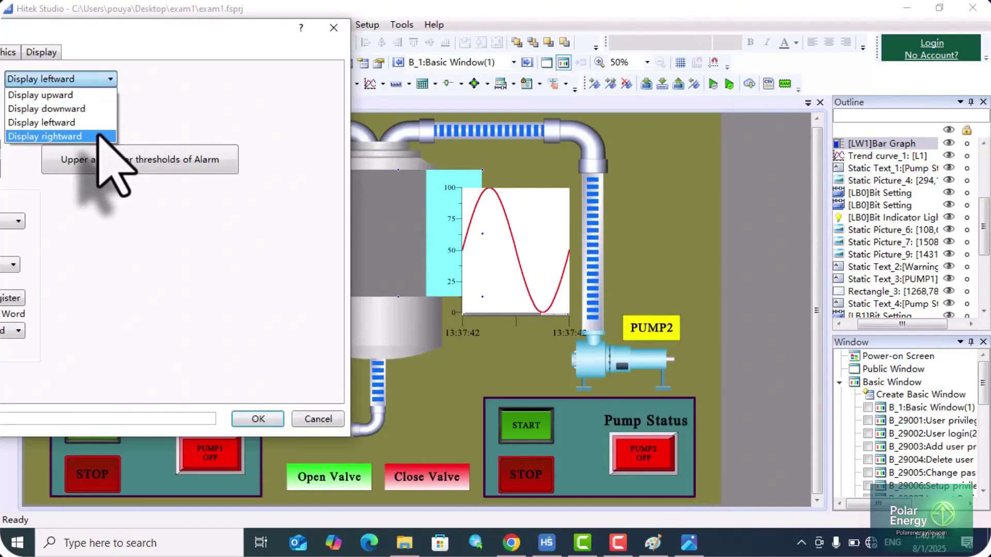
{"action": "left_click", "coordinate": [98, 136]}
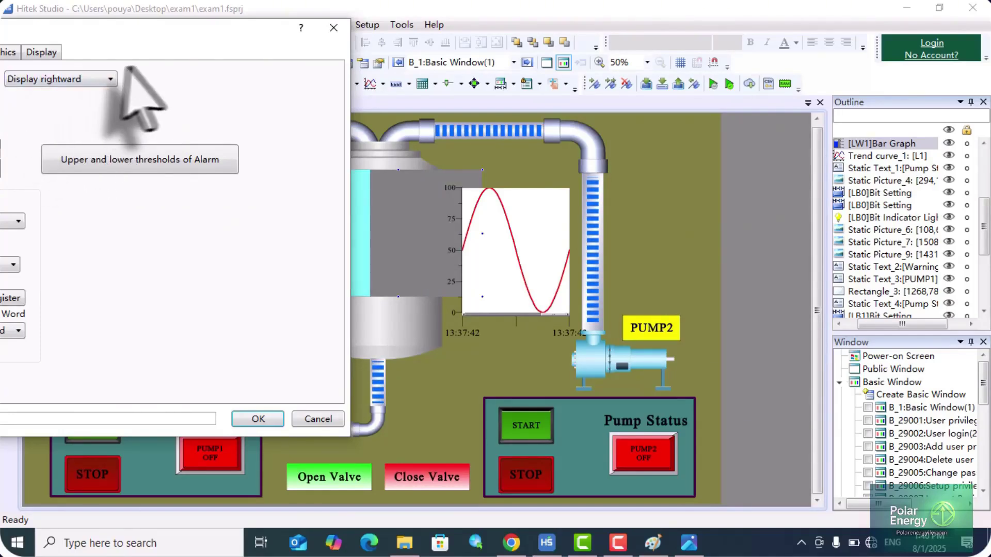
{"action": "left_click", "coordinate": [96, 80]}
{"action": "left_click", "coordinate": [88, 135]}
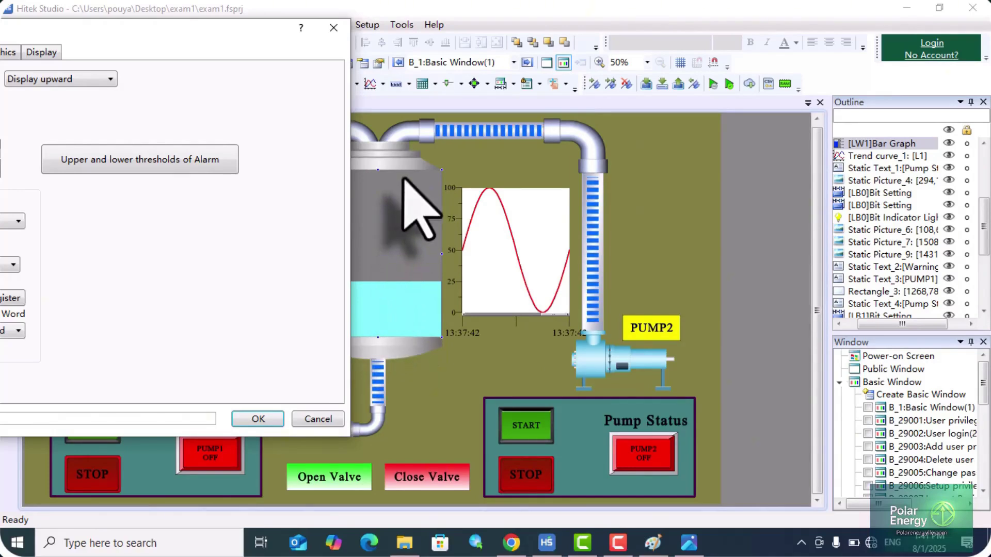
{"action": "left_click_drag", "start_coordinate": [281, 28], "coordinate": [849, 54]}
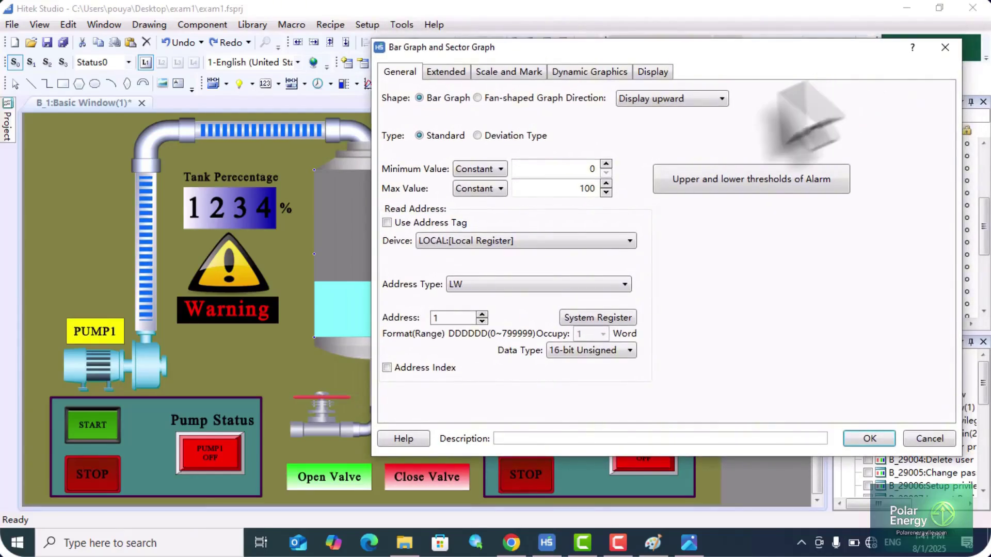
Check the bar graph's Deviation Type option, keep Standard selected, and review its extended color and alarm limit settings.
{"action": "left_click", "coordinate": [477, 136]}
{"action": "left_click", "coordinate": [419, 136]}
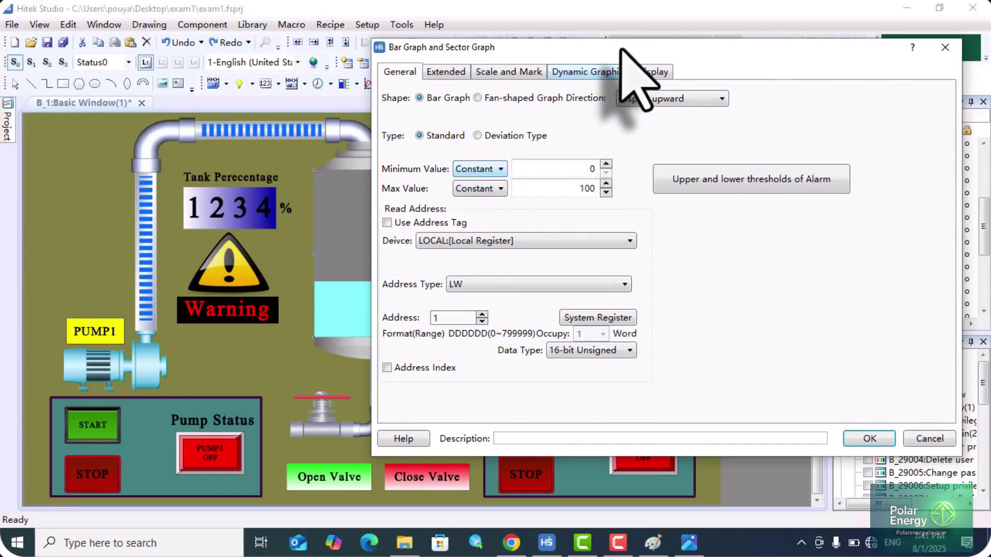
{"action": "left_click_drag", "start_coordinate": [626, 48], "coordinate": [709, 40]}
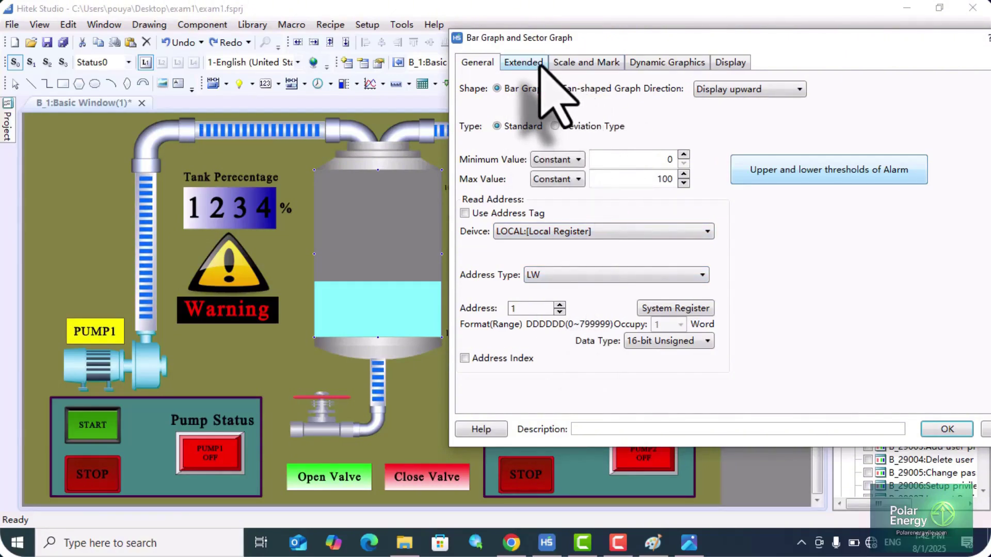
{"action": "left_click", "coordinate": [522, 62]}
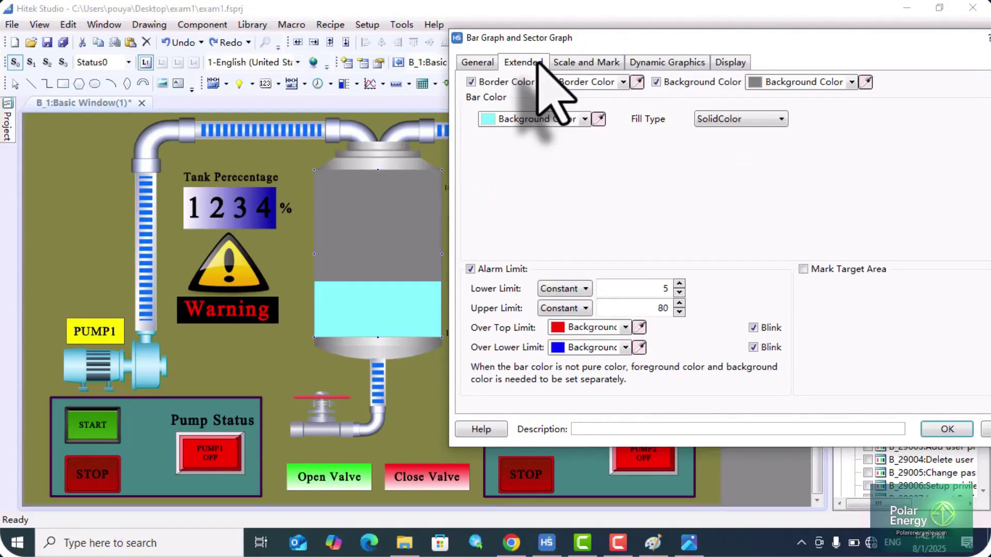
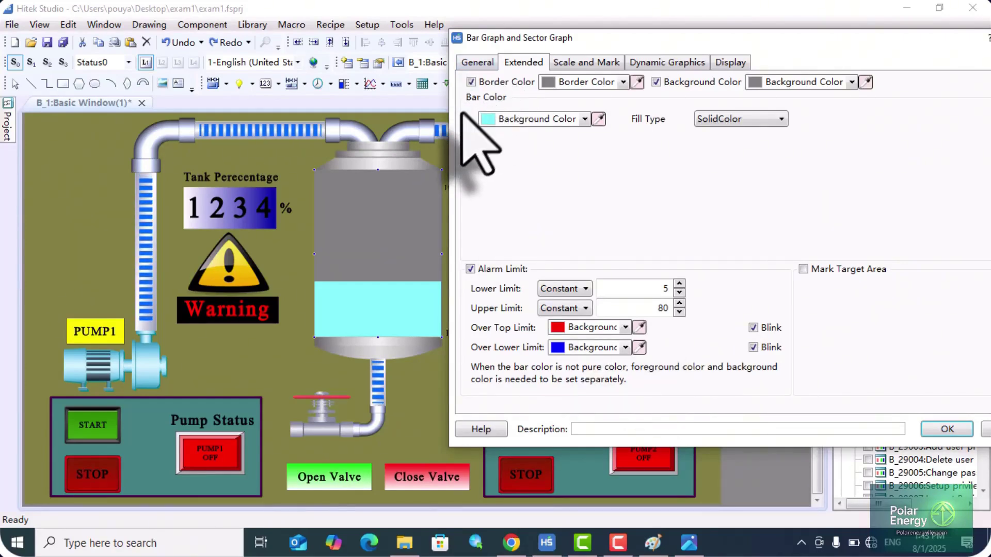
Try the bar graph's percentage and scale displays, switch both off again, and accept the settings.
{"action": "left_click", "coordinate": [569, 63]}
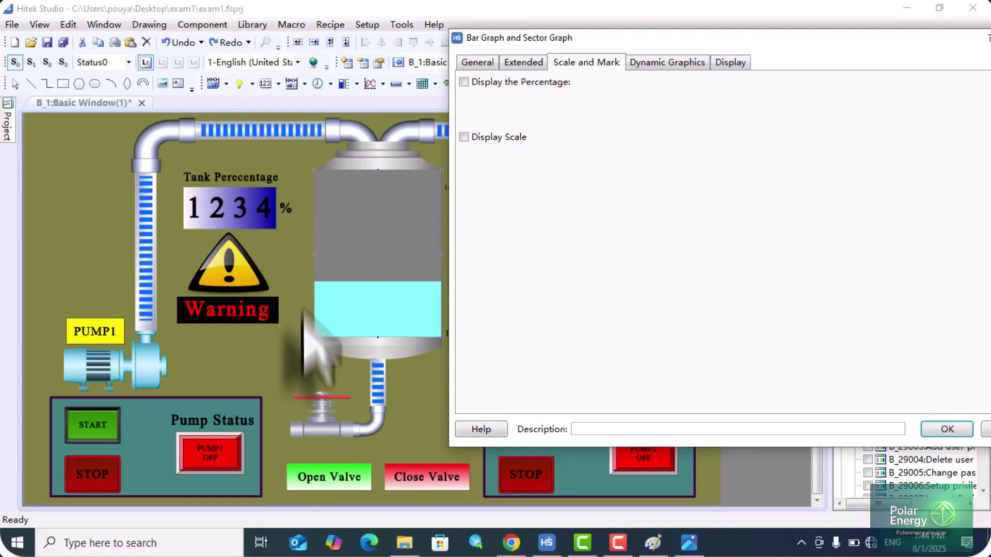
{"action": "left_click", "coordinate": [464, 82]}
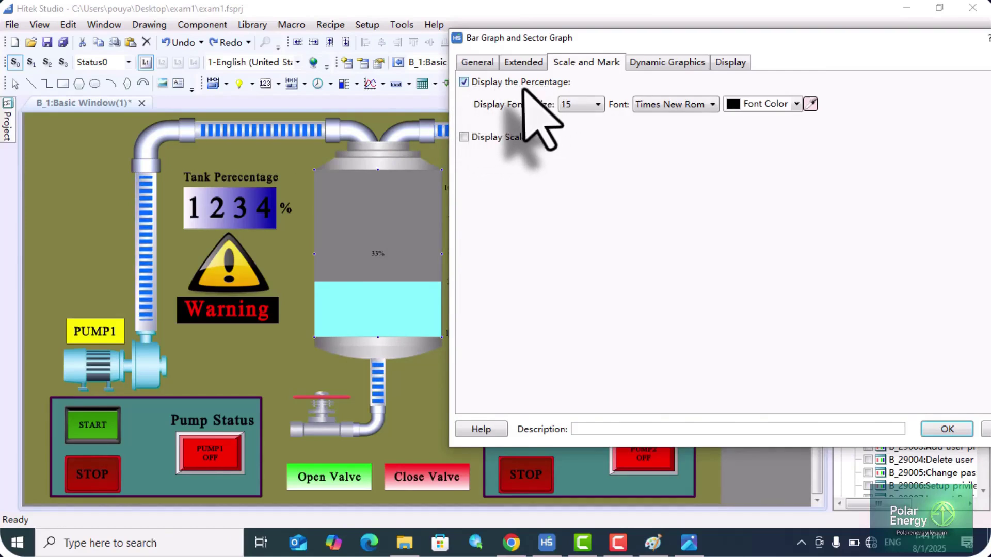
{"action": "left_click", "coordinate": [463, 138]}
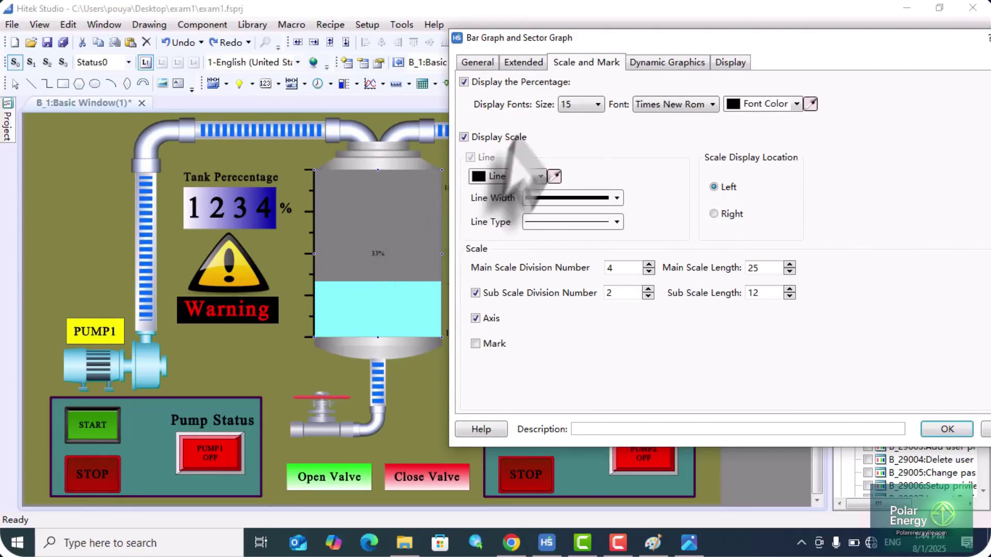
{"action": "left_click", "coordinate": [464, 137]}
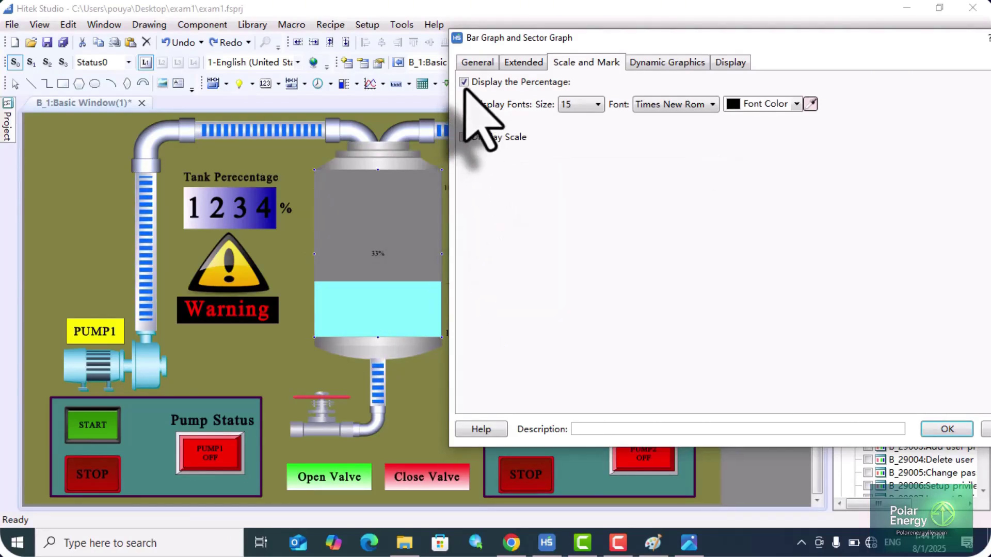
{"action": "left_click", "coordinate": [463, 82]}
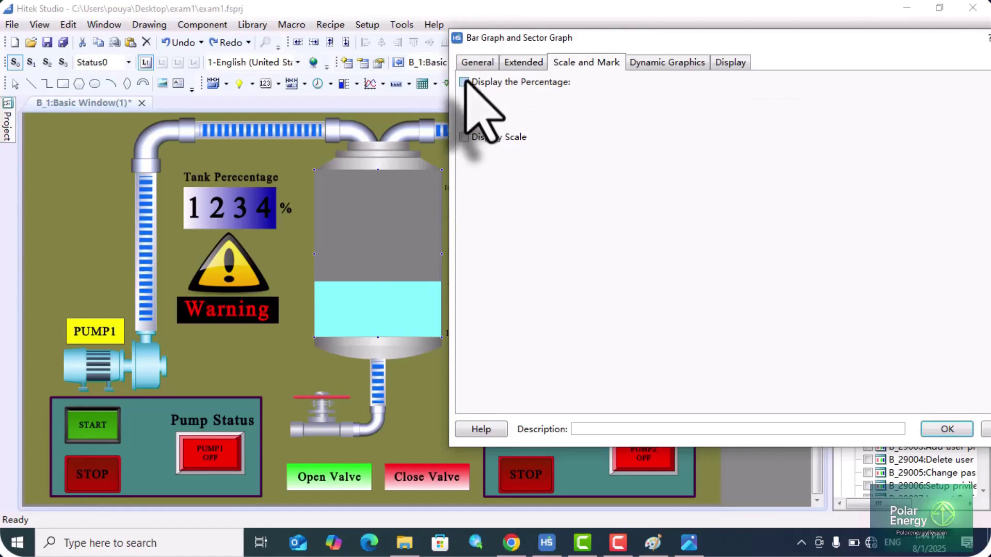
{"action": "left_click", "coordinate": [948, 429]}
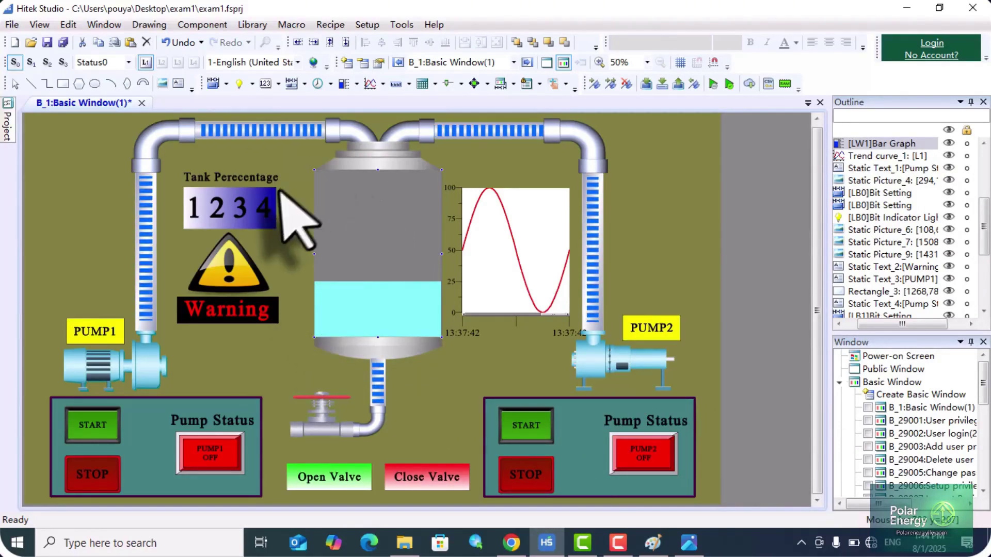
Review the read address of the Tank Percentage numeric display, and close its settings without changes.
{"action": "left_click", "coordinate": [232, 203]}
{"action": "double_click", "coordinate": [232, 202]}
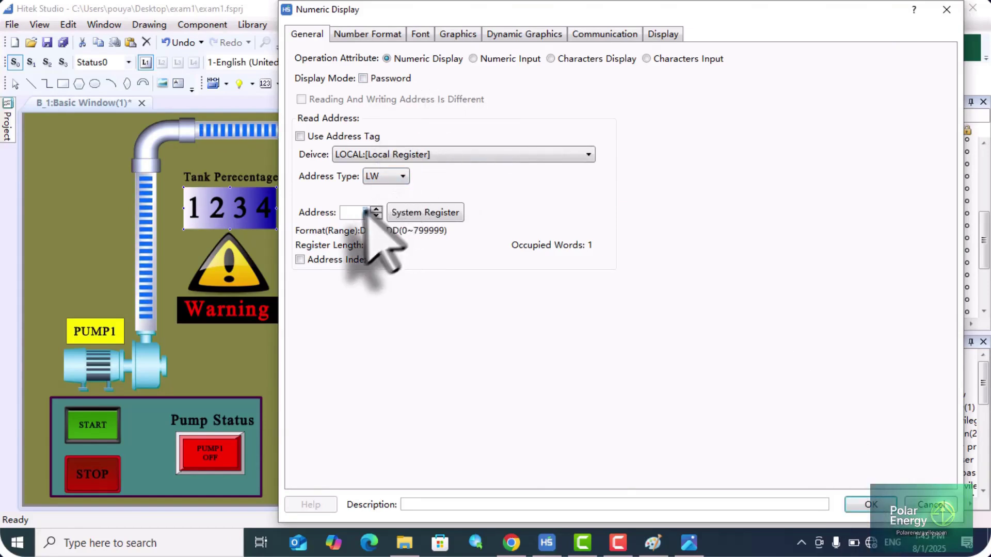
{"action": "left_click", "coordinate": [857, 503]}
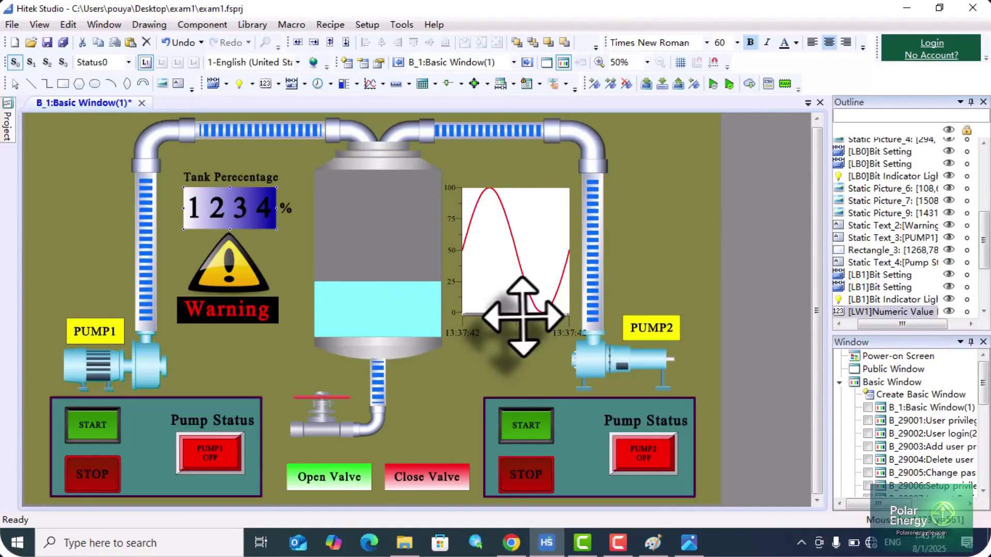
View the existing trend chart's general settings, and look up the Trend Curve component's blank settings without placing one.
{"action": "double_click", "coordinate": [515, 260]}
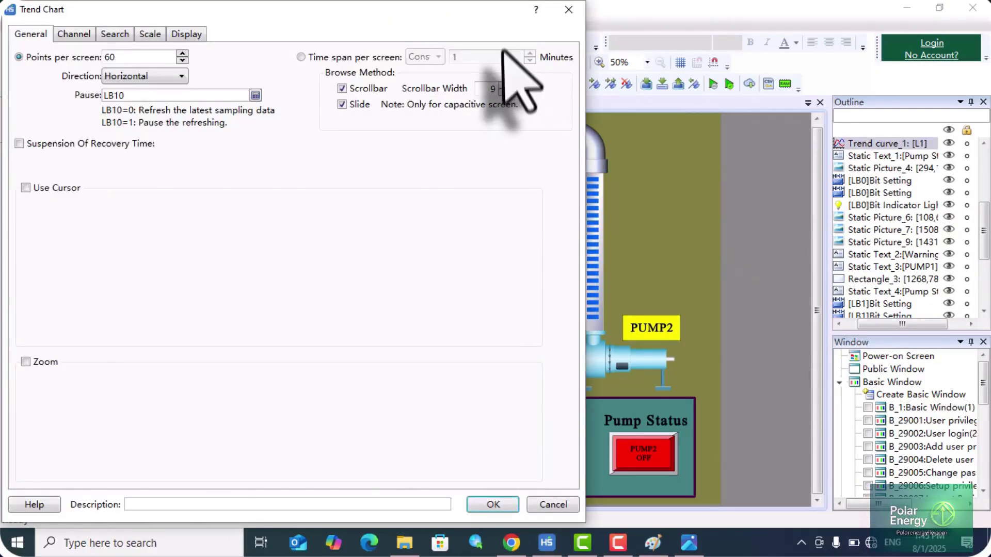
{"action": "left_click", "coordinate": [559, 6]}
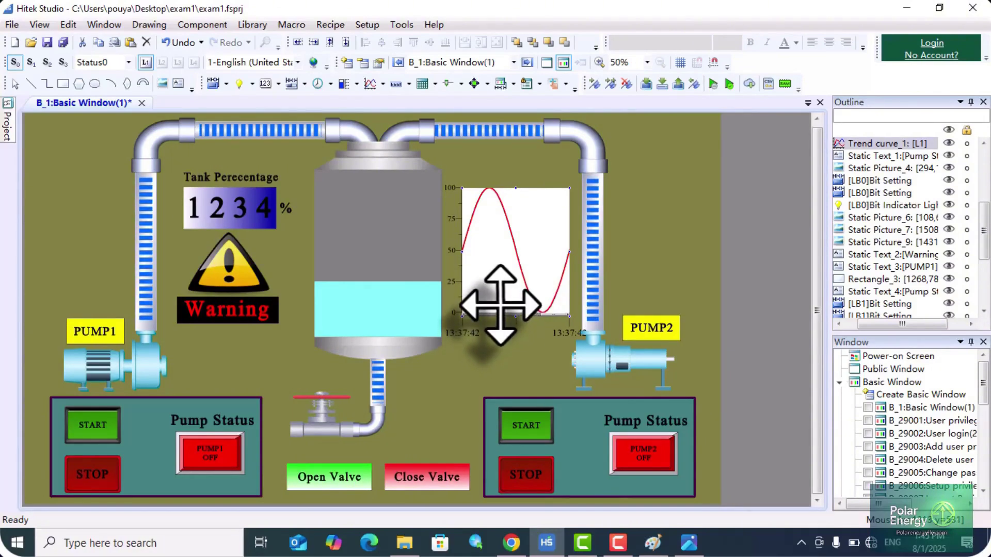
{"action": "left_click", "coordinate": [211, 24]}
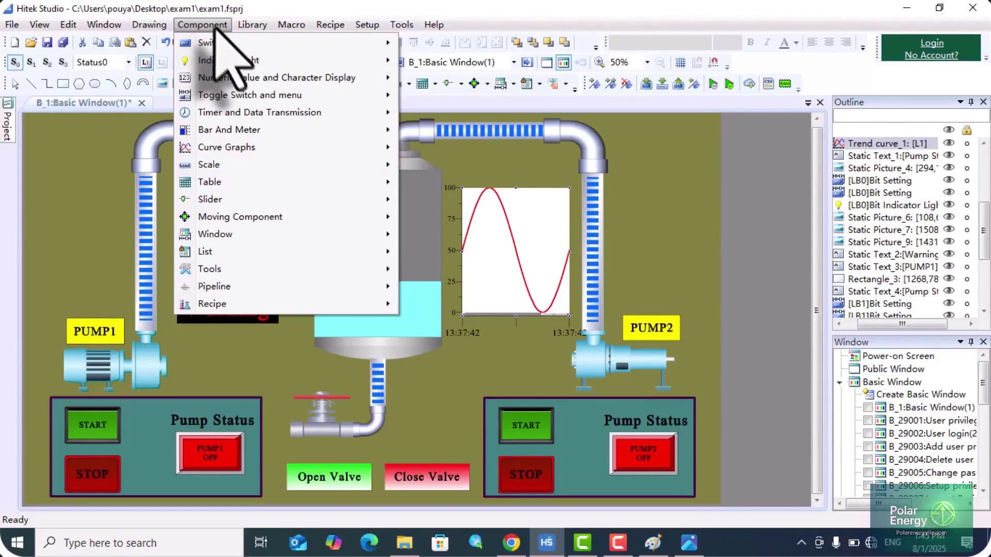
{"action": "mouse_move", "coordinate": [236, 153]}
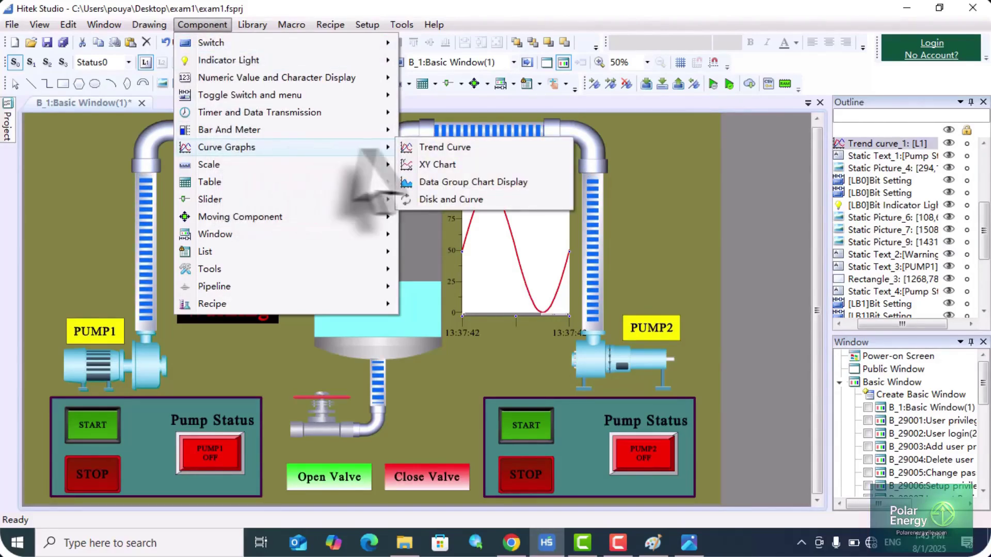
{"action": "left_click", "coordinate": [434, 148]}
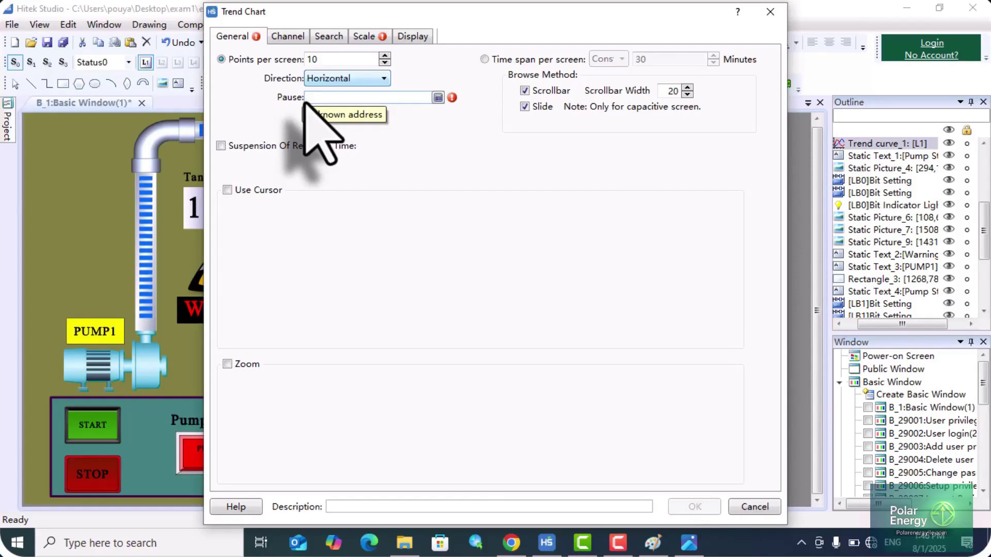
{"action": "left_click", "coordinate": [309, 59]}
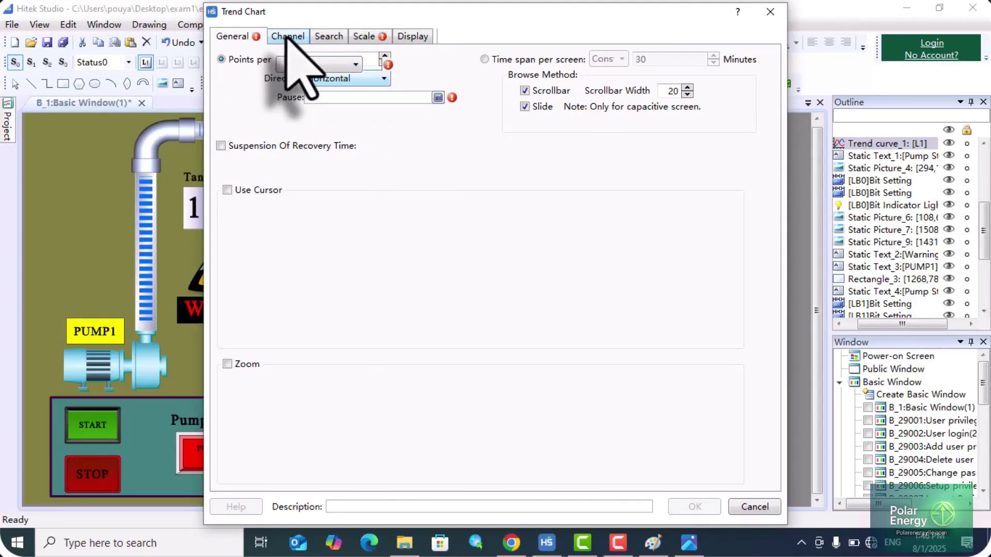
{"action": "left_click", "coordinate": [771, 10]}
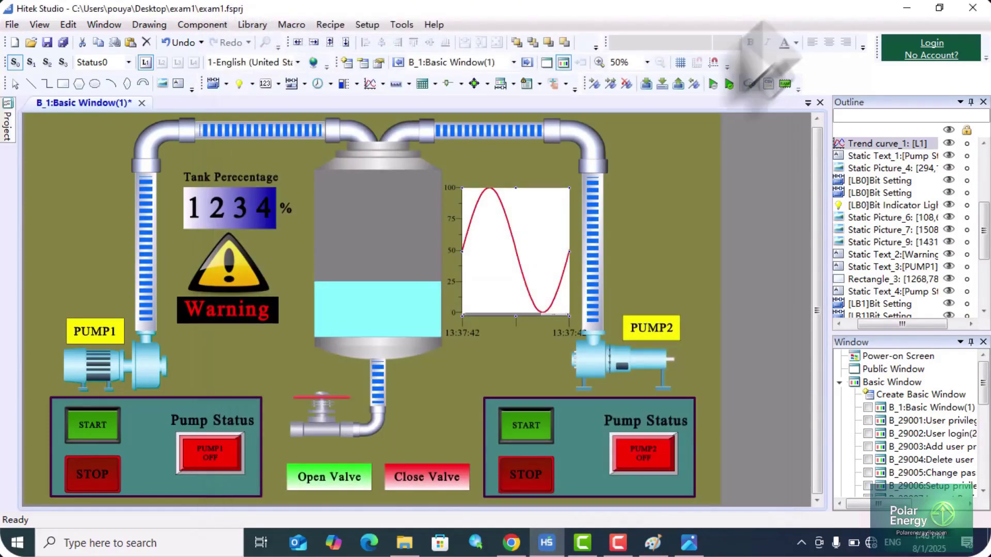
Review the existing trend chart's channel data source and search options, and open the Data Sampling settings behind that source.
{"action": "double_click", "coordinate": [487, 244]}
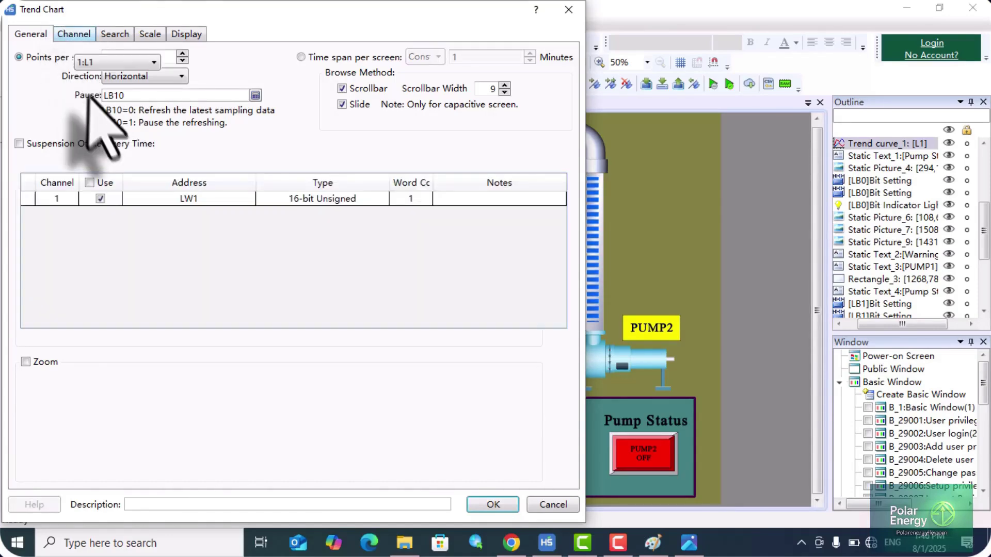
{"action": "left_click", "coordinate": [129, 63]}
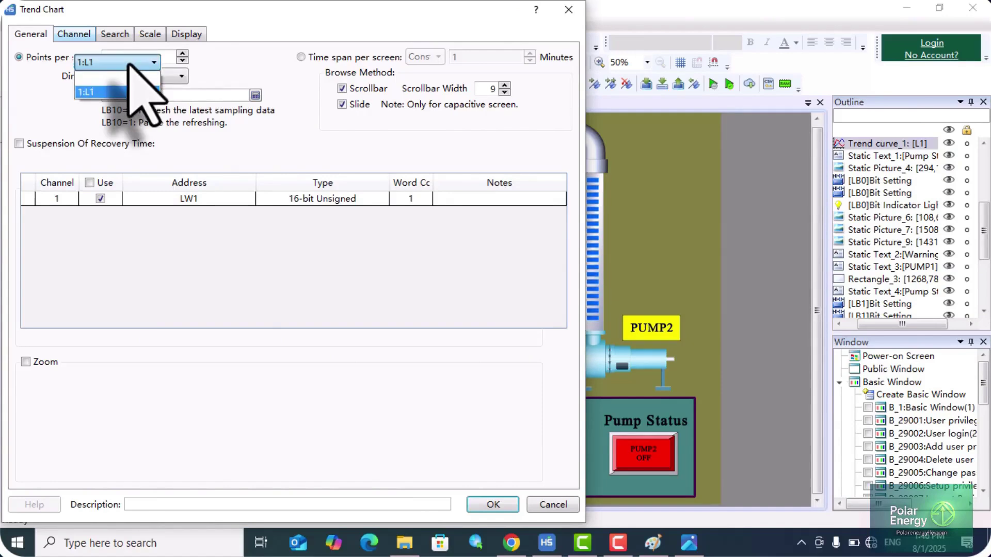
{"action": "left_click", "coordinate": [130, 63]}
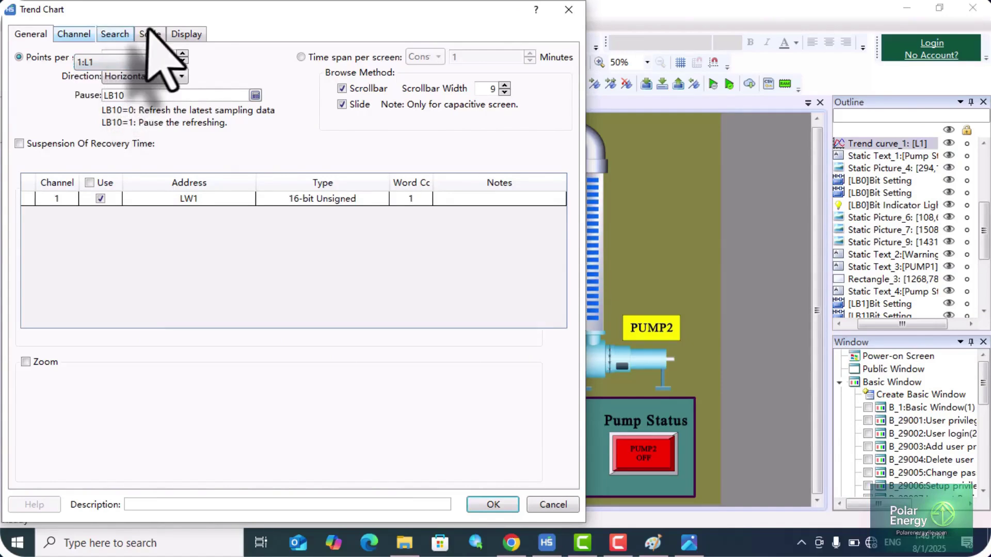
{"action": "left_click", "coordinate": [109, 35]}
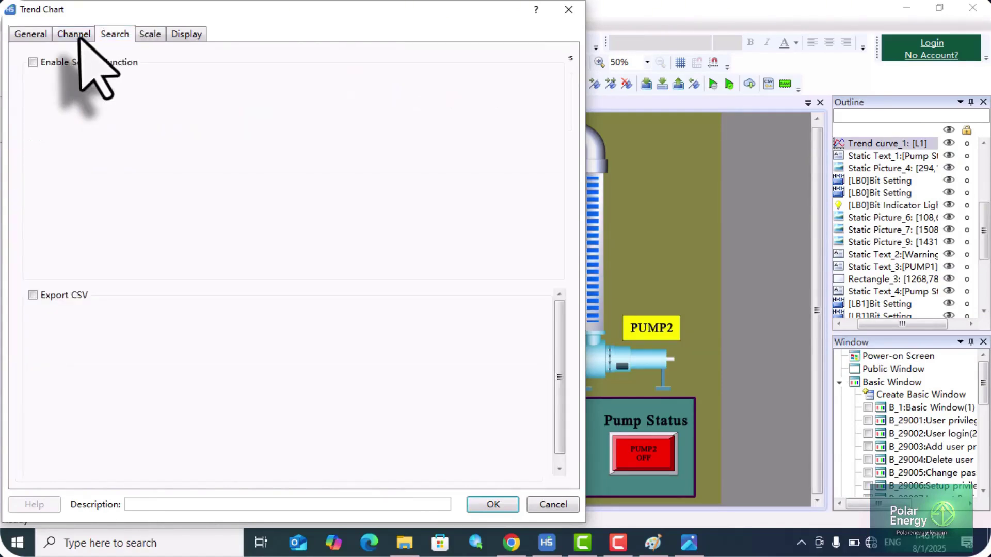
{"action": "left_click", "coordinate": [79, 36]}
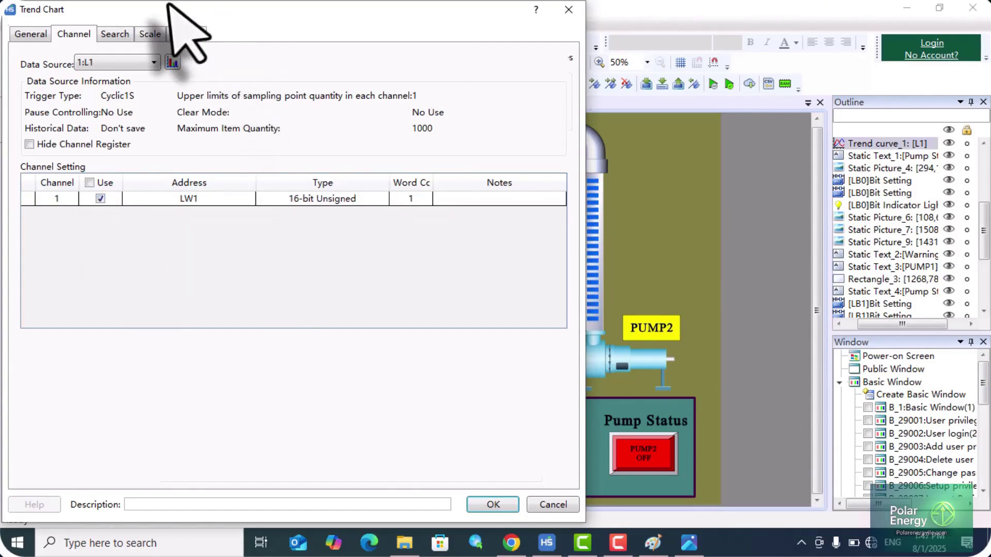
{"action": "left_click", "coordinate": [171, 63]}
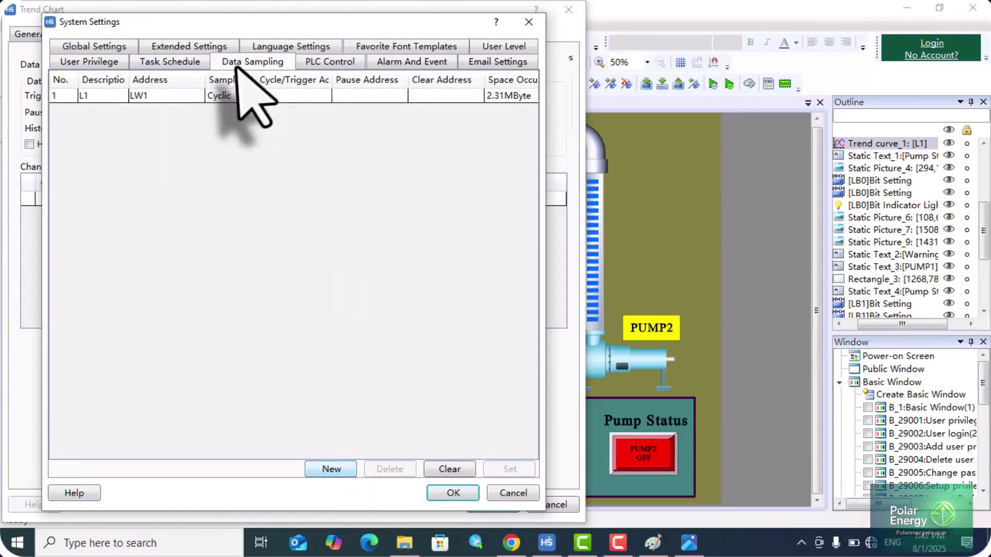
Leave the Data Sampling settings and try 3 main scale divisions on the trend chart's X-axis, returning to 2.
{"action": "left_click", "coordinate": [537, 24]}
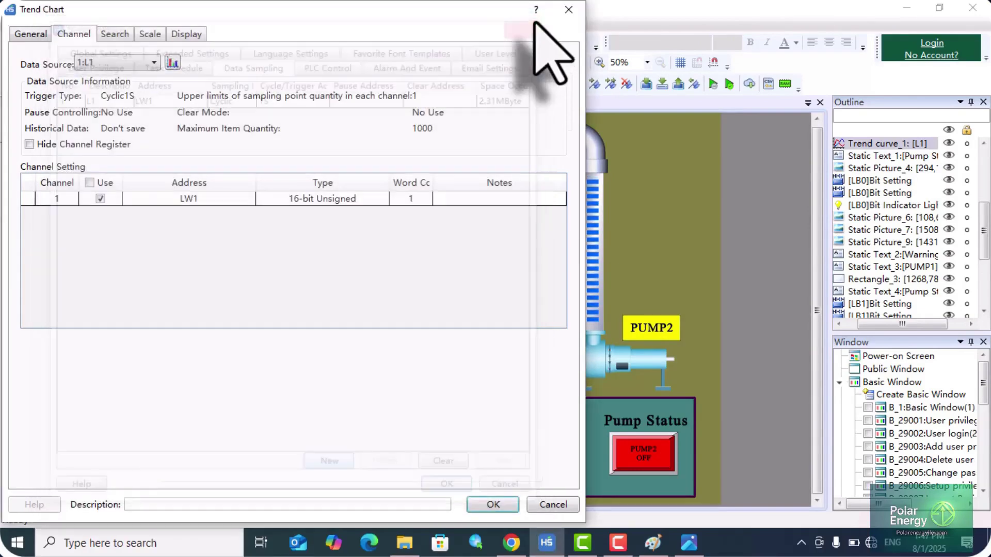
{"action": "left_click", "coordinate": [148, 35]}
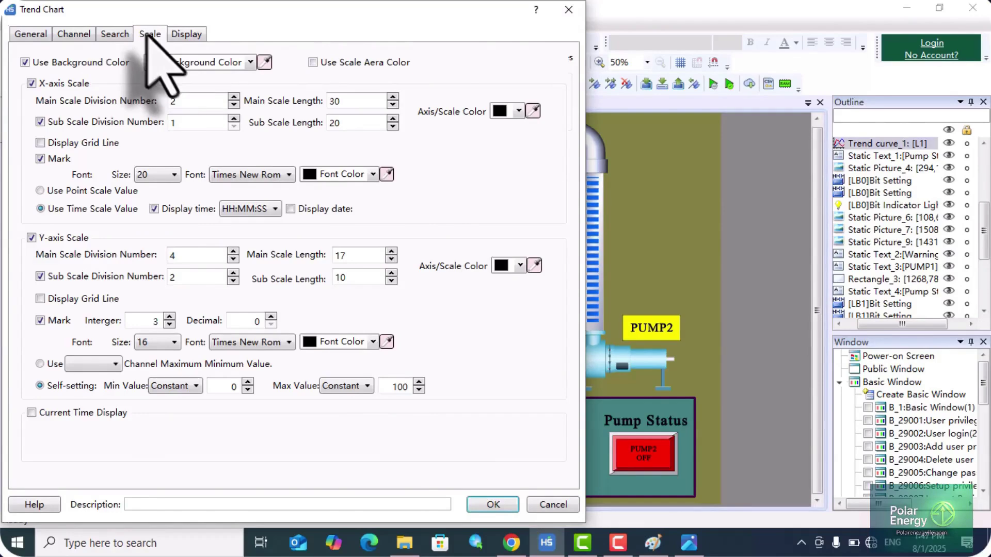
{"action": "left_click_drag", "start_coordinate": [279, 11], "coordinate": [792, 71]}
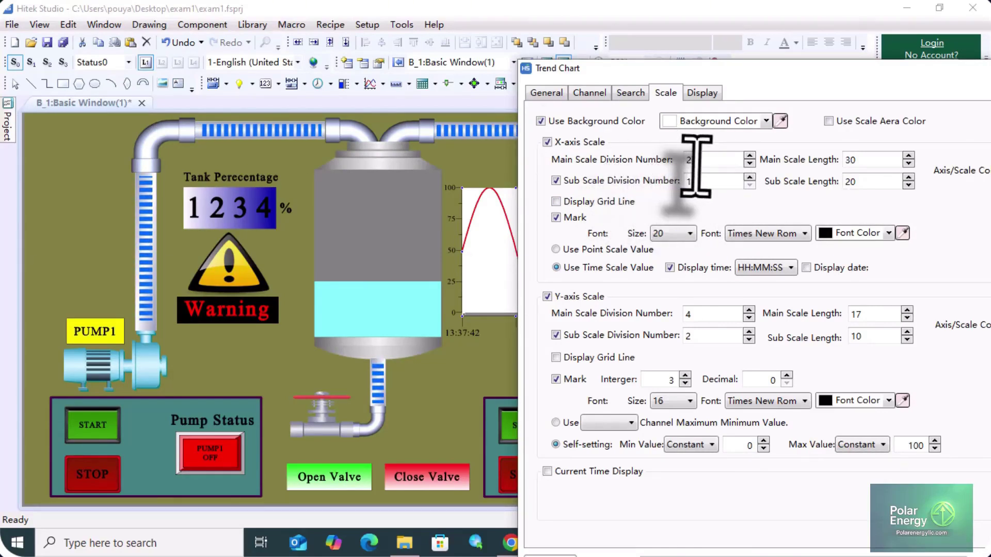
{"action": "left_click_drag", "start_coordinate": [781, 67], "coordinate": [433, 368]}
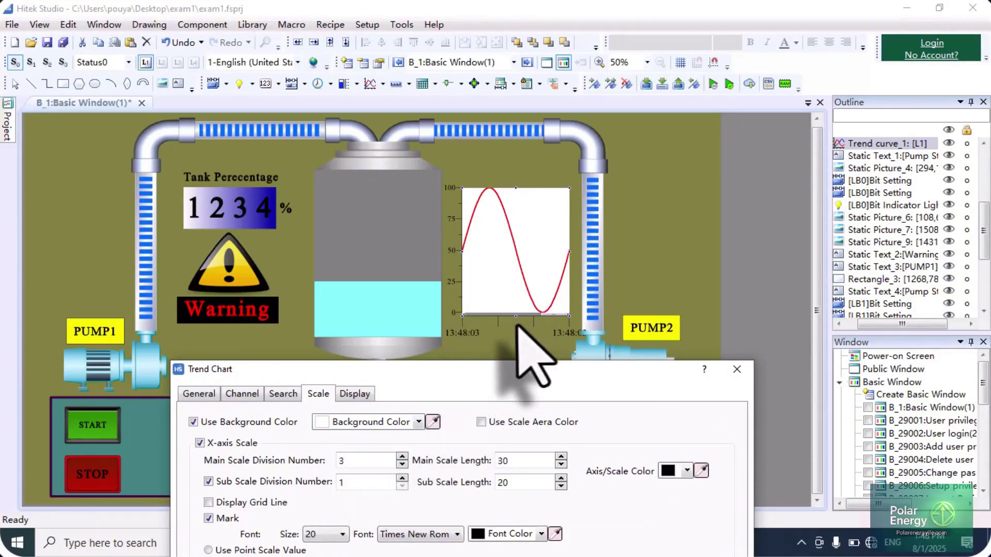
{"action": "left_click", "coordinate": [402, 456]}
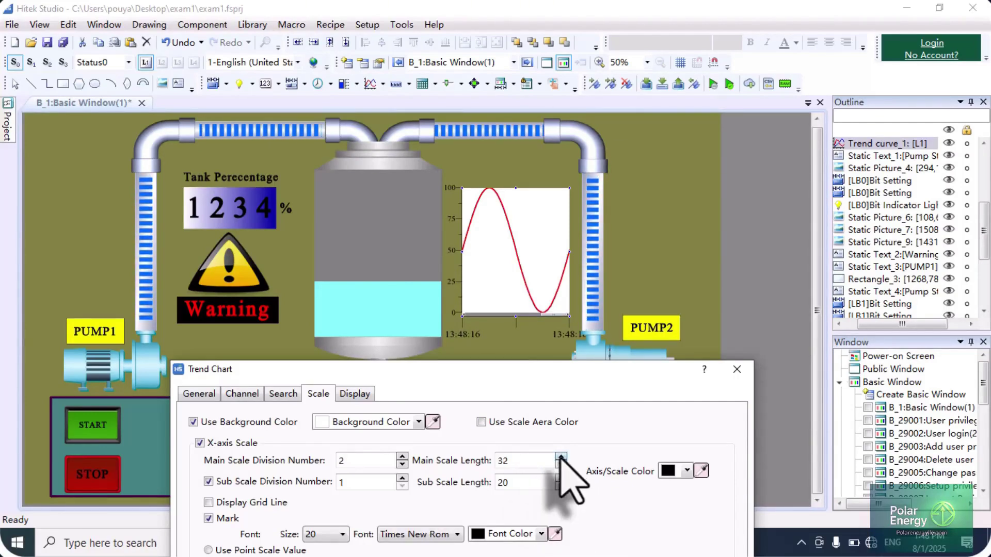
Try different main scale lengths on the trend chart's X-axis, raising it to 45, lowering it to 26 and leaving it at 32.
{"action": "left_click", "coordinate": [561, 458]}
{"action": "left_click", "coordinate": [560, 457]}
{"action": "left_click", "coordinate": [561, 457]}
{"action": "left_click", "coordinate": [561, 458]}
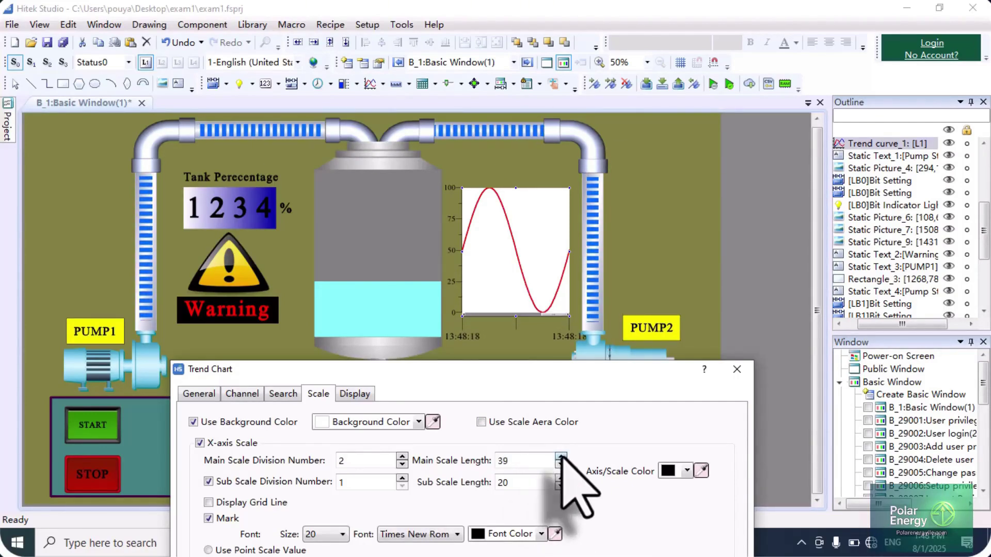
{"action": "left_click", "coordinate": [560, 457]}
{"action": "left_click", "coordinate": [560, 457]}
{"action": "left_click", "coordinate": [560, 457]}
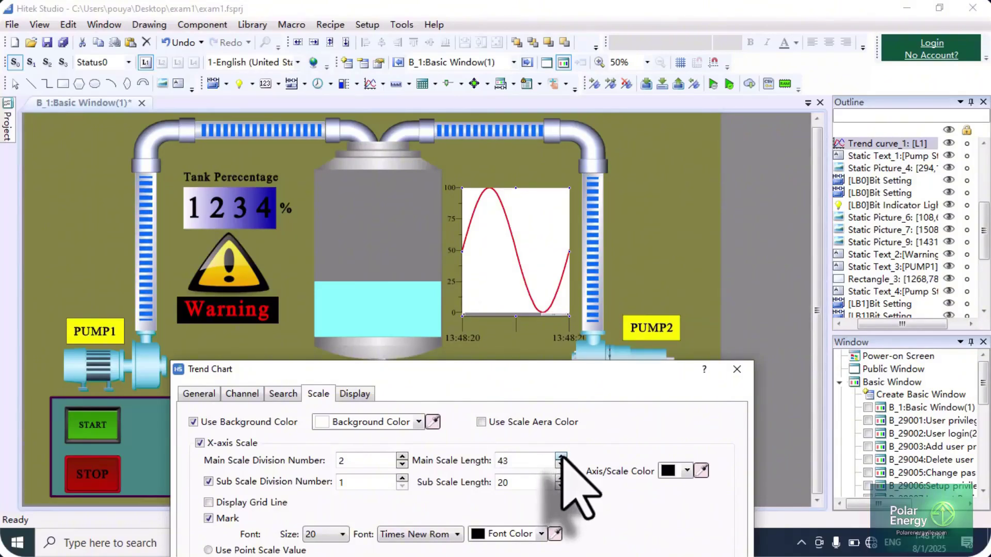
{"action": "left_click", "coordinate": [561, 457]}
{"action": "left_click", "coordinate": [561, 457]}
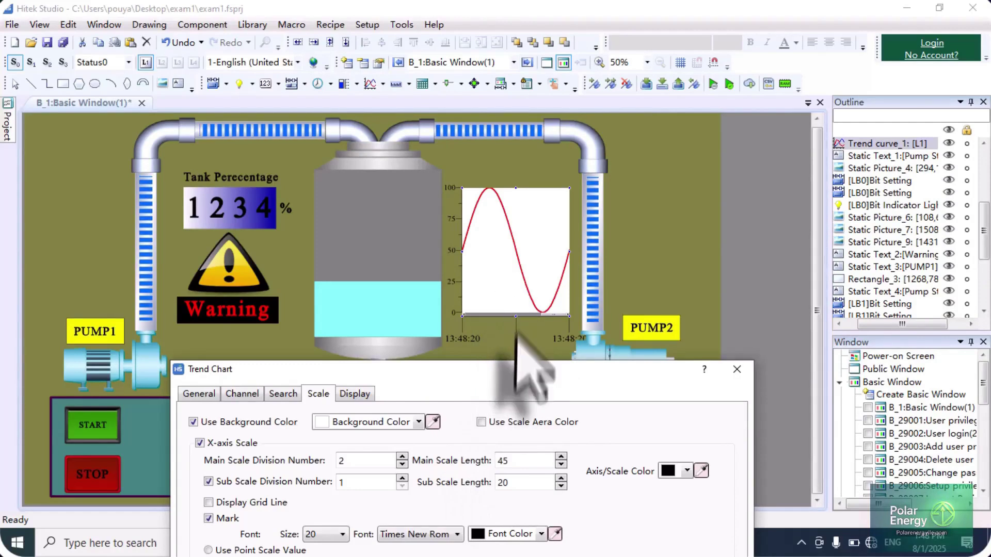
{"action": "left_click", "coordinate": [560, 464]}
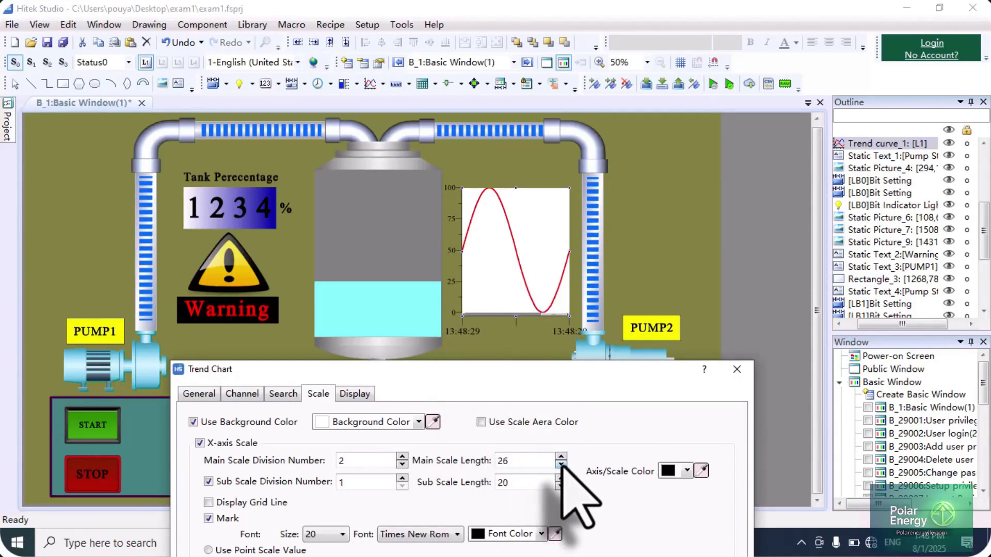
{"action": "left_click", "coordinate": [560, 464]}
{"action": "left_click", "coordinate": [560, 457]}
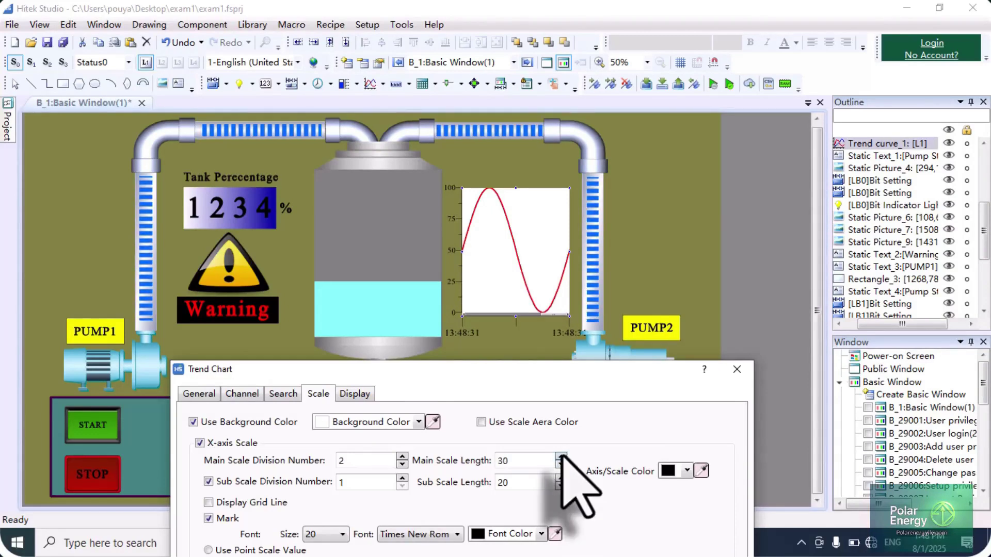
{"action": "left_click", "coordinate": [561, 456]}
{"action": "left_click", "coordinate": [560, 456]}
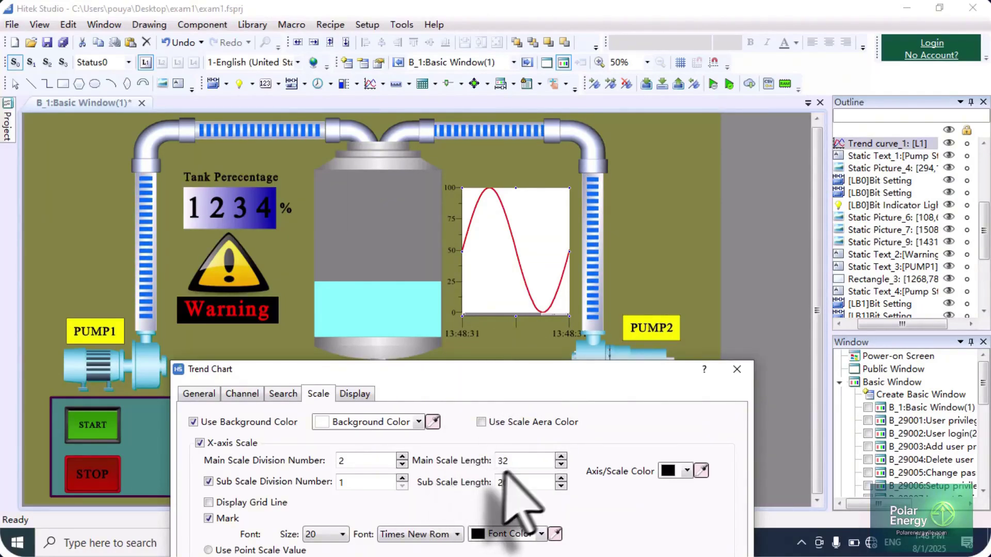
Try 3 main and 3 sub scale divisions on the trend chart's Y-axis, return them to 4 and 2, and set its main scale length to 18.
{"action": "left_click_drag", "start_coordinate": [541, 377], "coordinate": [731, 146]}
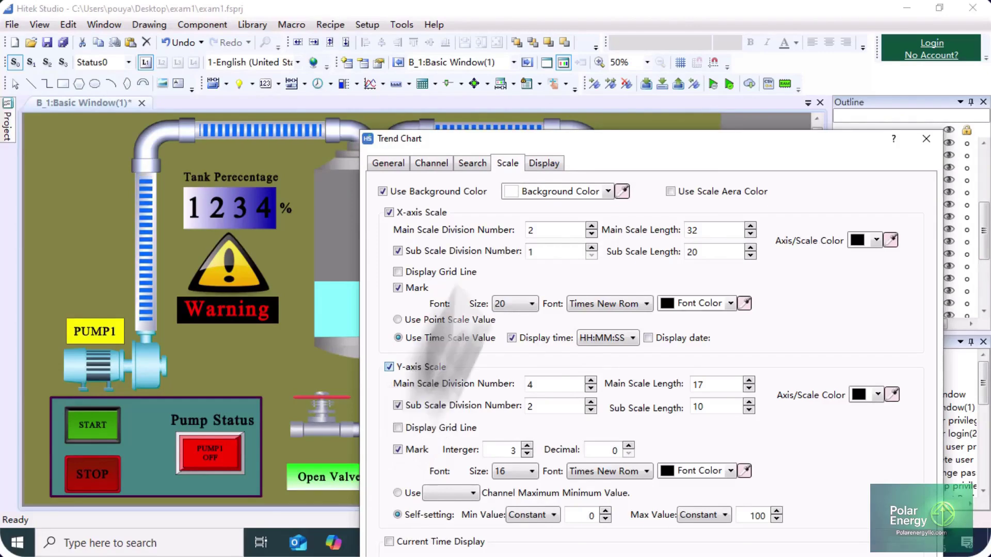
{"action": "left_click_drag", "start_coordinate": [573, 140], "coordinate": [807, 100]}
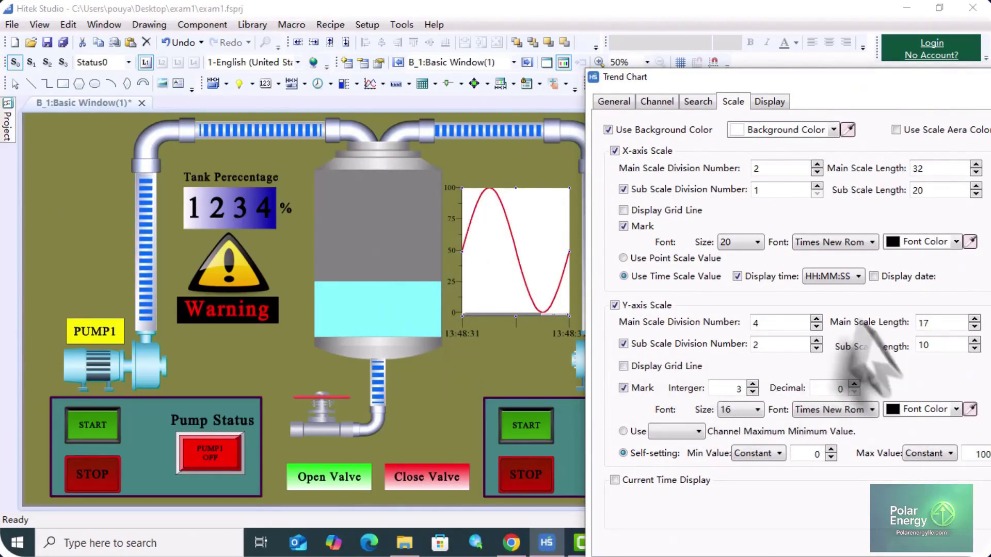
{"action": "left_click", "coordinate": [816, 327]}
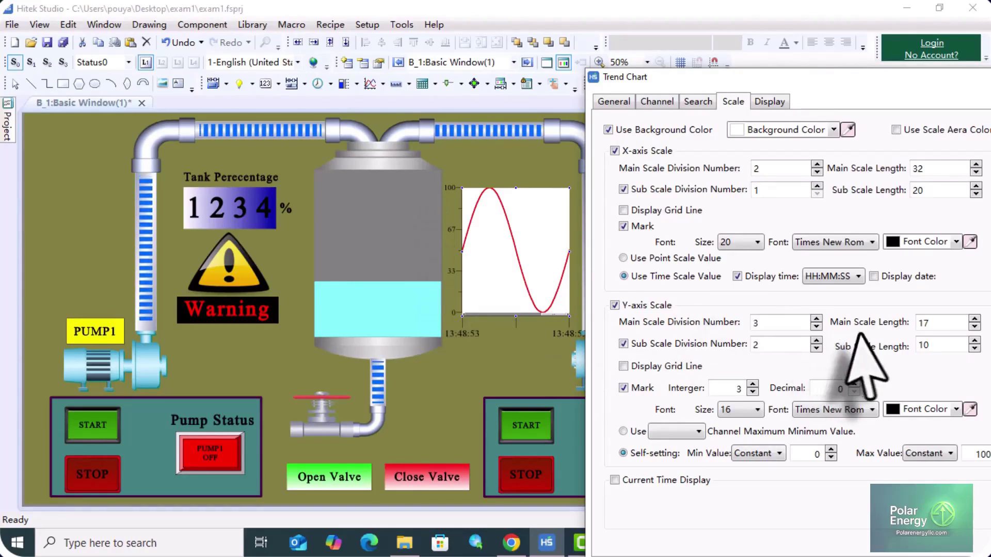
{"action": "left_click", "coordinate": [816, 319]}
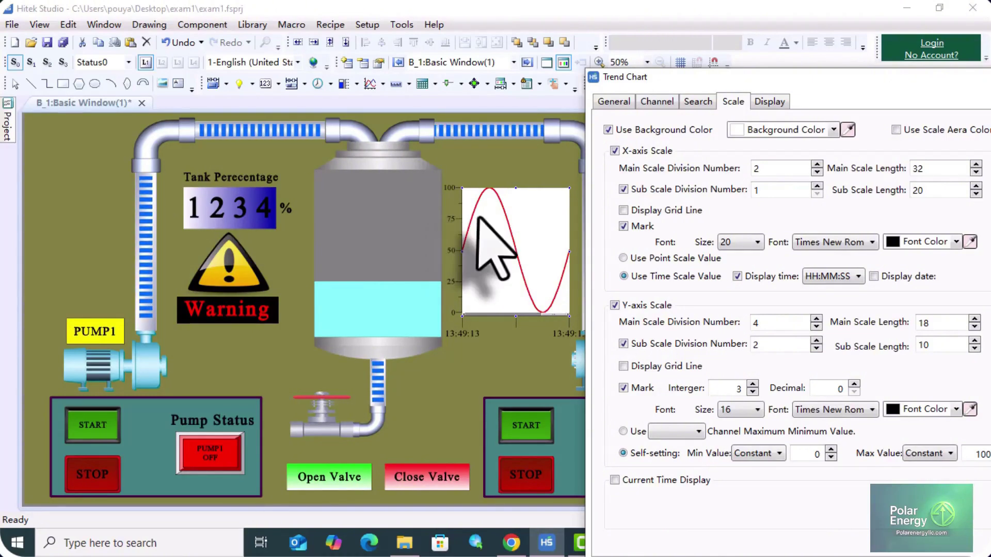
{"action": "left_click", "coordinate": [816, 341]}
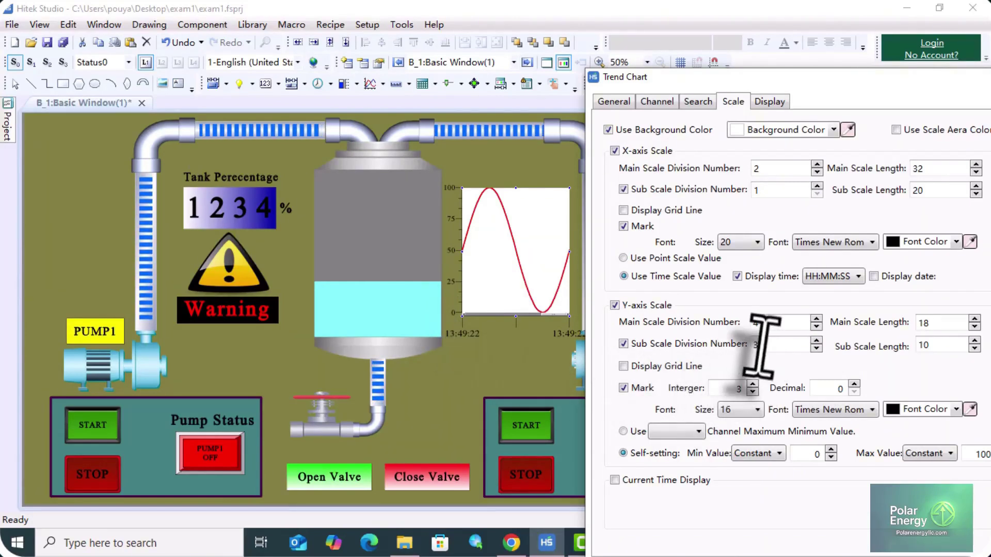
{"action": "left_click", "coordinate": [816, 349]}
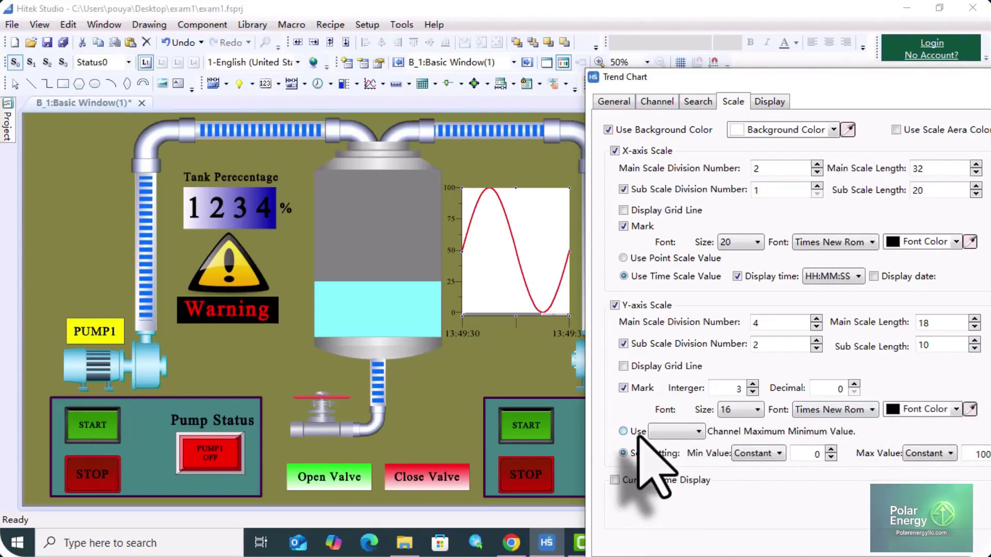
Review the Y-axis channel maximum/minimum and self-setting range options, and close the trend chart's settings without saving.
{"action": "left_click_drag", "start_coordinate": [798, 80], "coordinate": [658, 22]}
{"action": "left_click", "coordinate": [557, 364]}
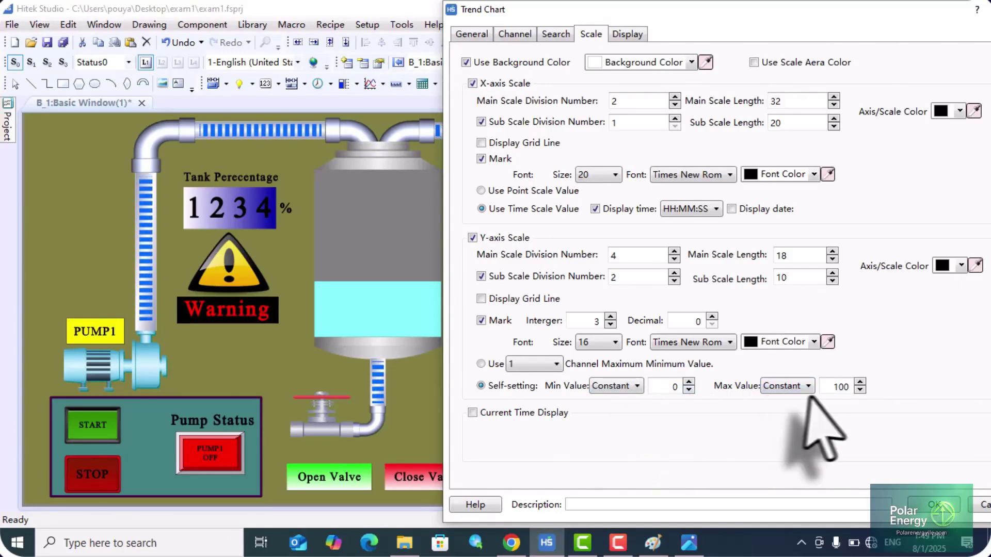
{"action": "left_click_drag", "start_coordinate": [816, 6], "coordinate": [619, 7]}
{"action": "left_click", "coordinate": [808, 16]}
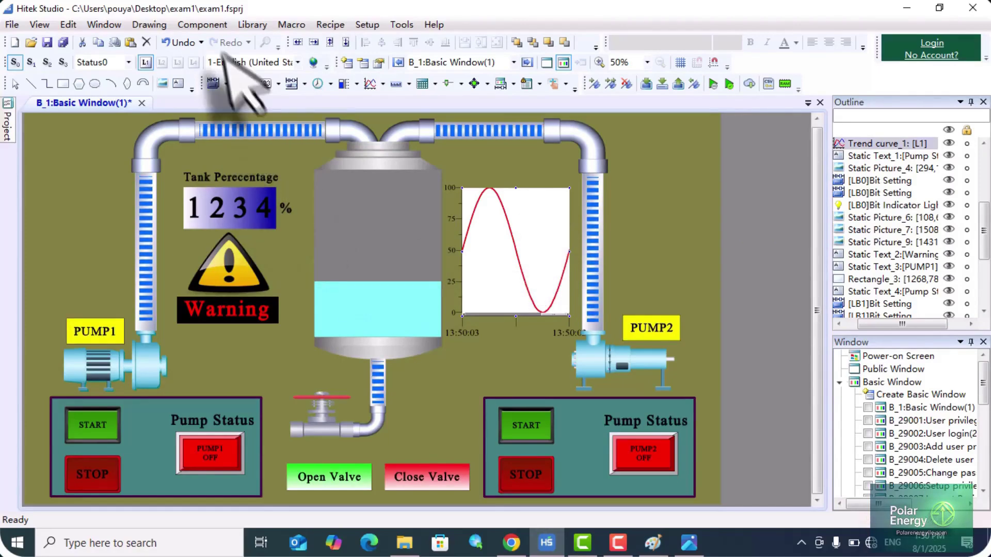
Look up the Trend Curve entry among the Curve Graphs components without placing one.
{"action": "left_click", "coordinate": [203, 25]}
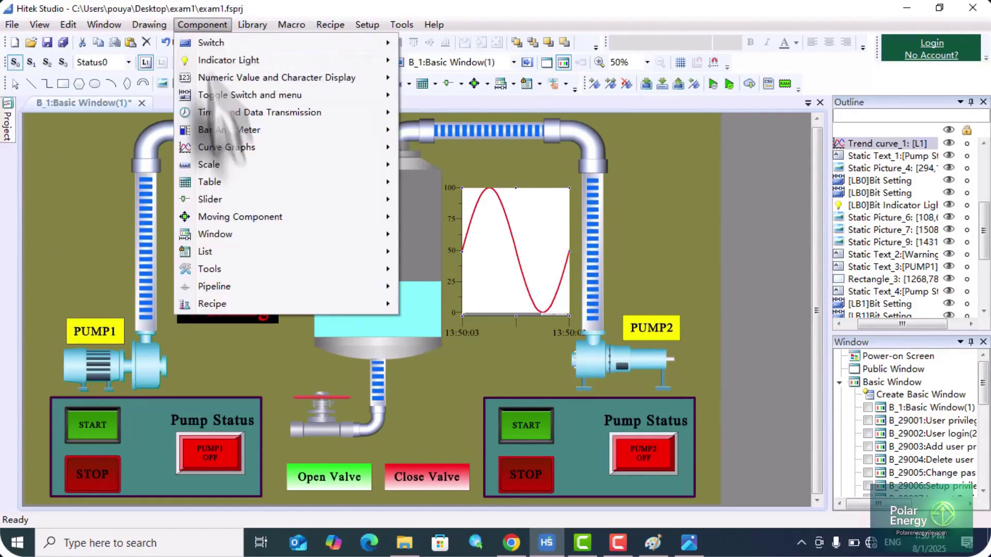
{"action": "mouse_move", "coordinate": [226, 148]}
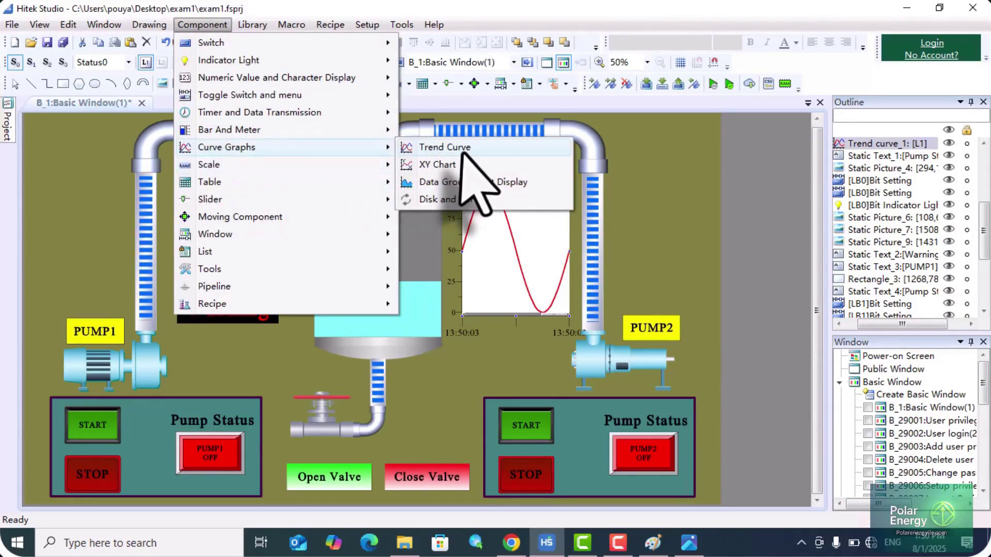
{"action": "left_click", "coordinate": [676, 171]}
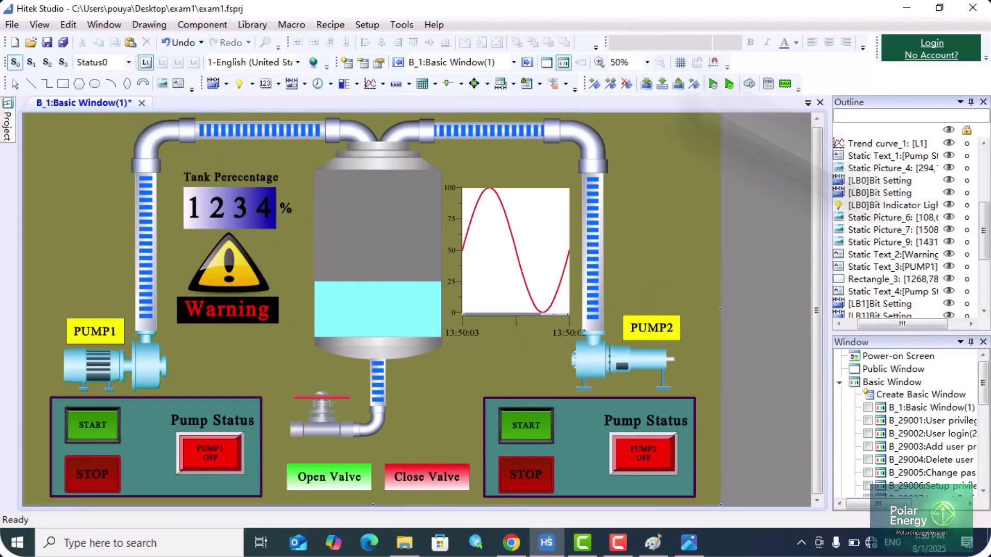
Browse the graphics offered for the Elbow pipeline component, and close its settings without placing one.
{"action": "left_click", "coordinate": [188, 25]}
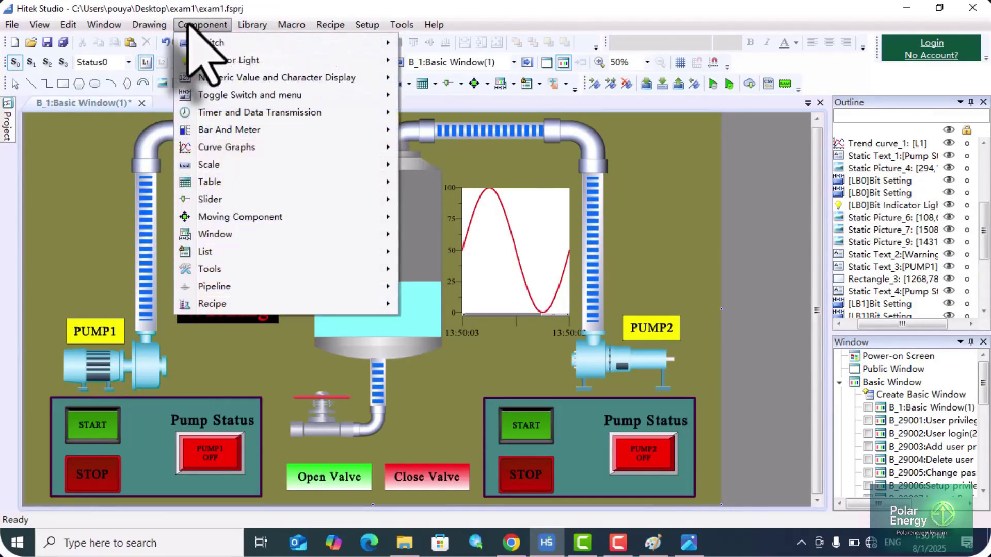
{"action": "mouse_move", "coordinate": [240, 286]}
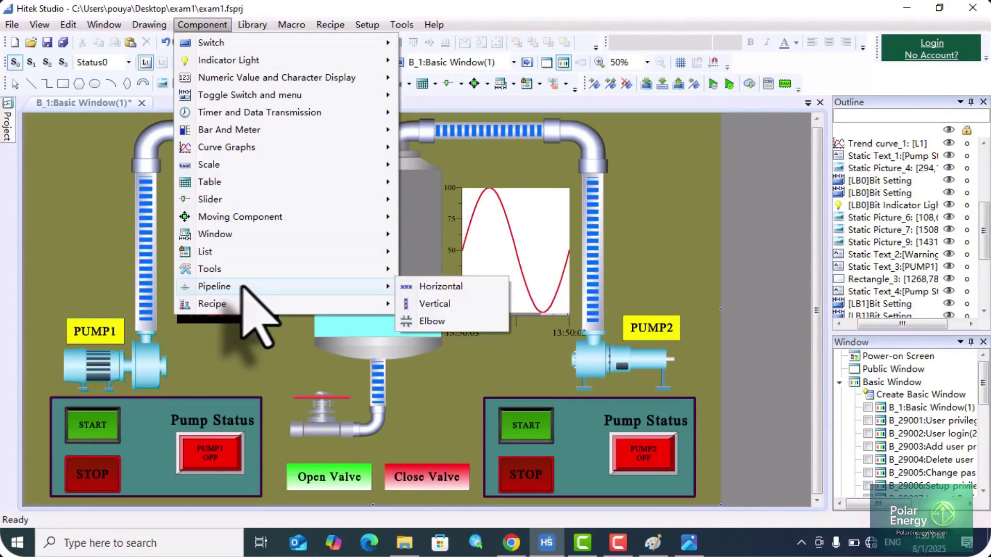
{"action": "left_click", "coordinate": [445, 322]}
{"action": "left_click", "coordinate": [457, 347]}
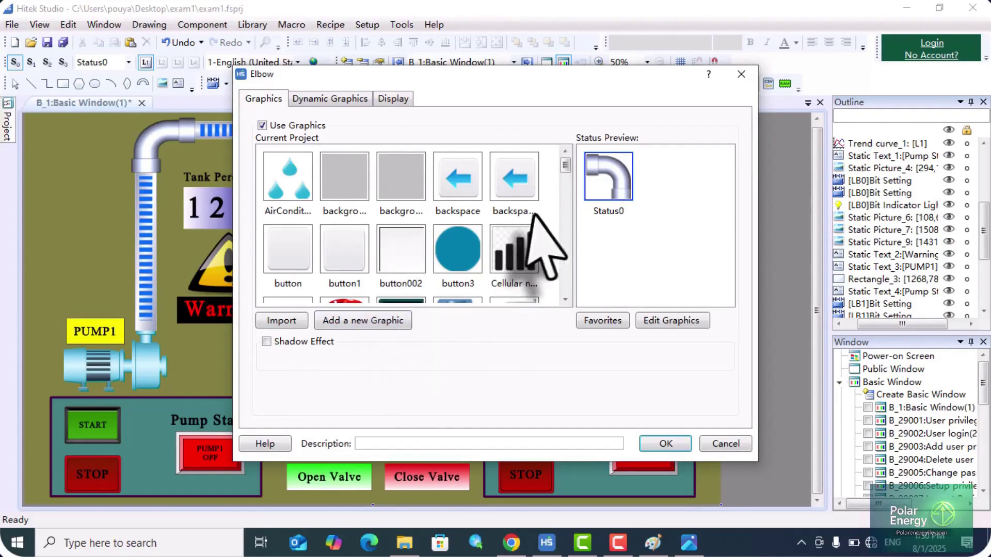
{"action": "scroll", "coordinate": [469, 281], "scroll_direction": "down", "scroll_amount": 3}
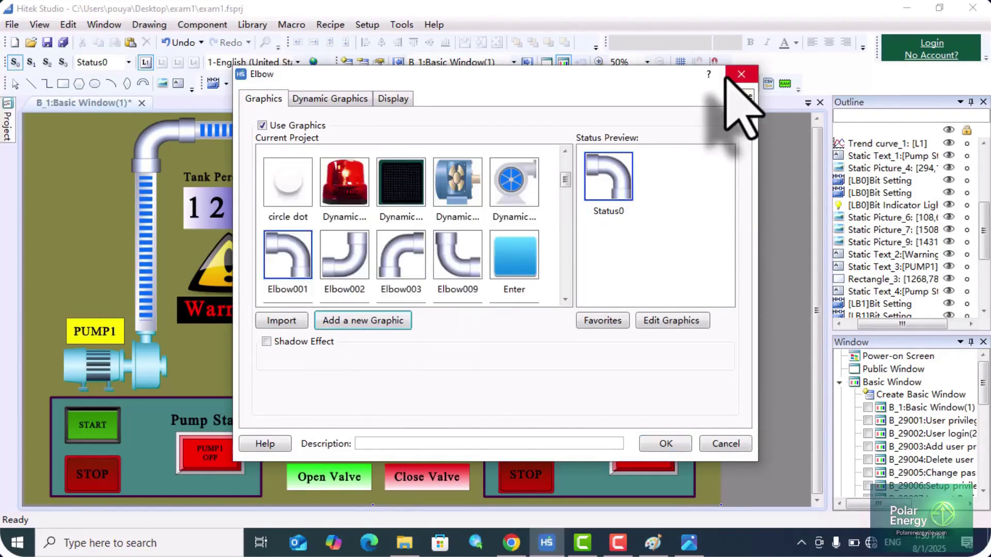
{"action": "left_click", "coordinate": [727, 77]}
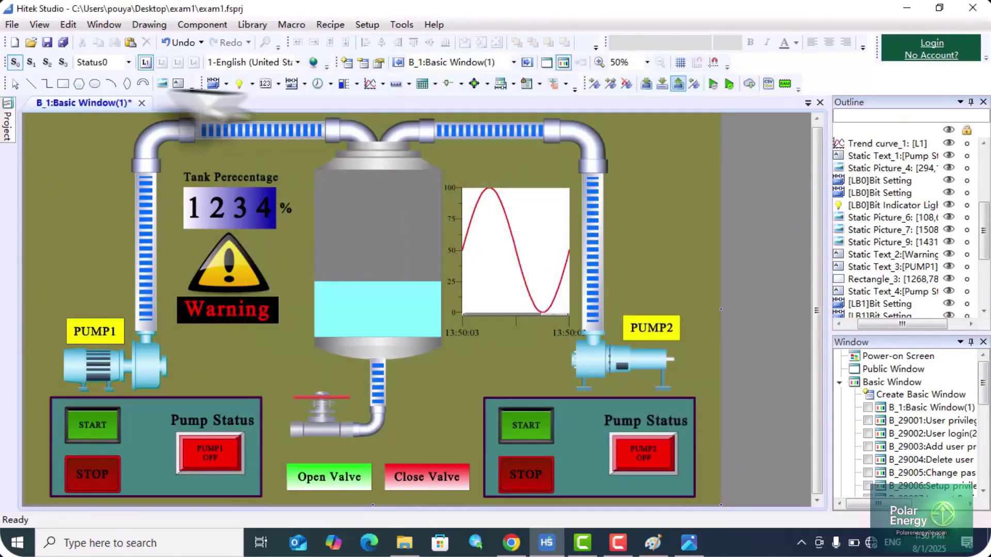
Start a static picture beside the upper-left pipe, browse the library's Elbow graphics, and close the settings without placing one.
{"action": "left_click", "coordinate": [161, 83]}
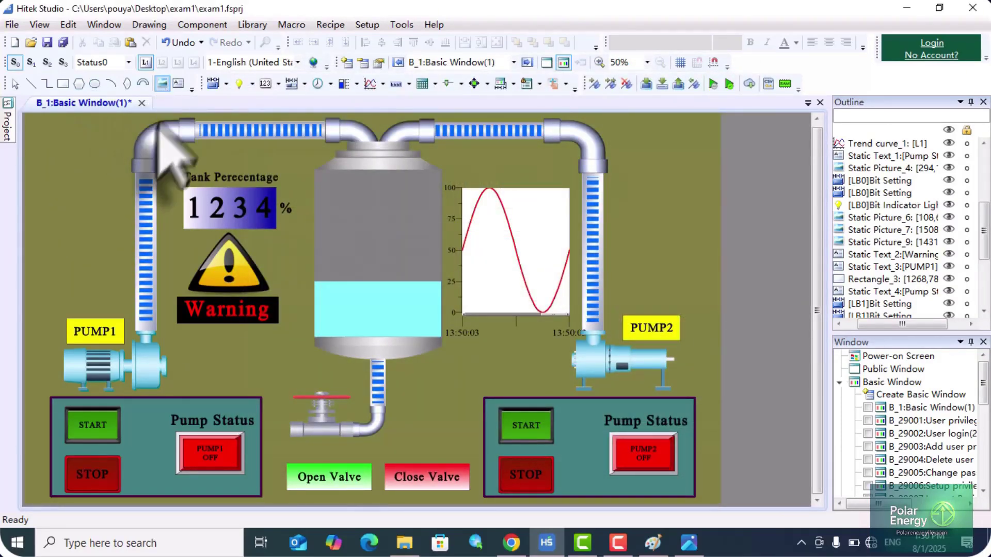
{"action": "left_click_drag", "start_coordinate": [71, 193], "coordinate": [106, 214]}
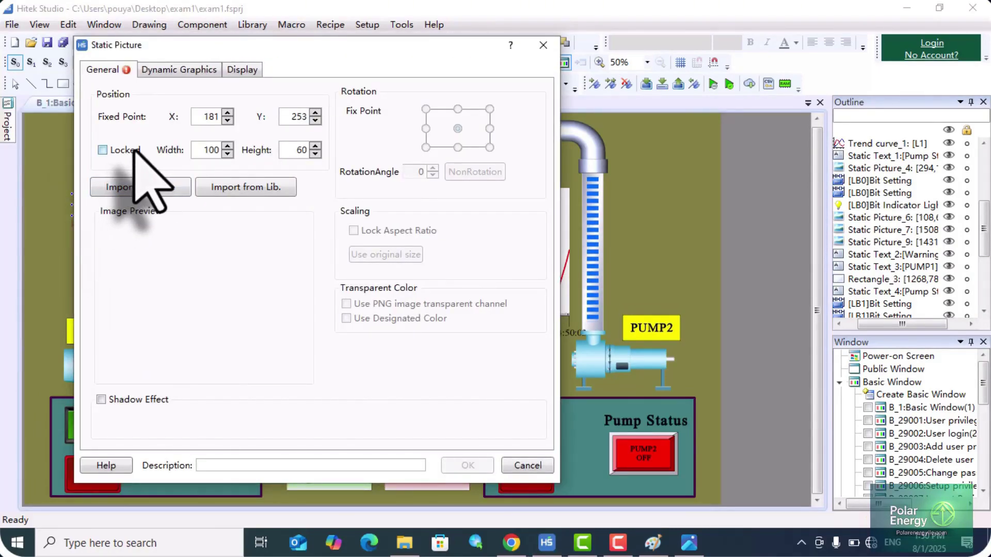
{"action": "left_click", "coordinate": [214, 189]}
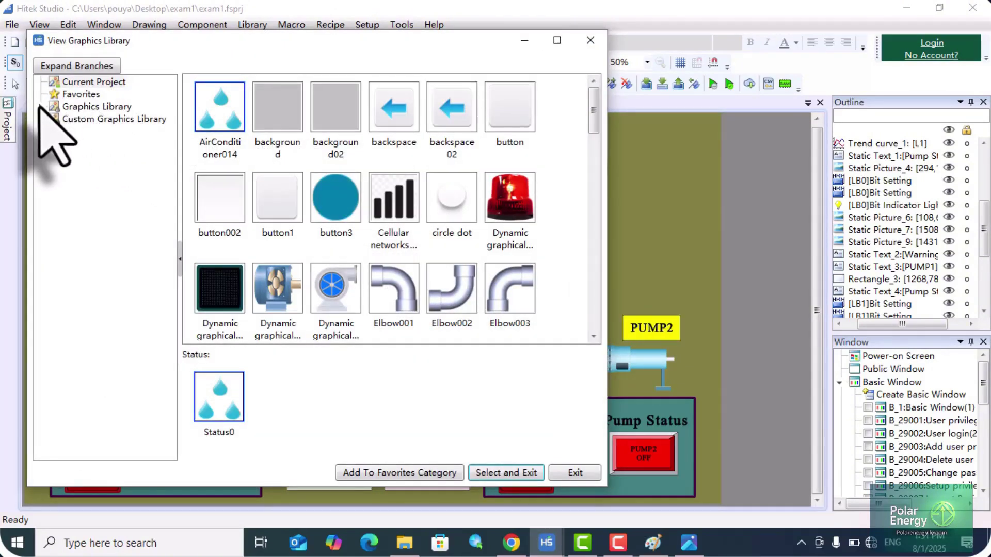
{"action": "left_click", "coordinate": [43, 107]}
{"action": "scroll", "coordinate": [119, 392], "scroll_direction": "down", "scroll_amount": 2}
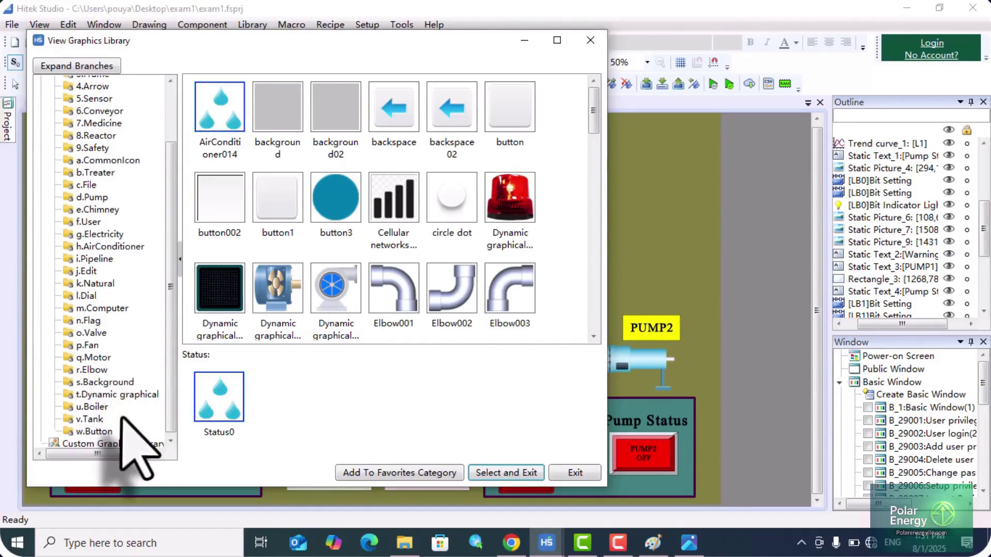
{"action": "scroll", "coordinate": [125, 284], "scroll_direction": "up", "scroll_amount": 2}
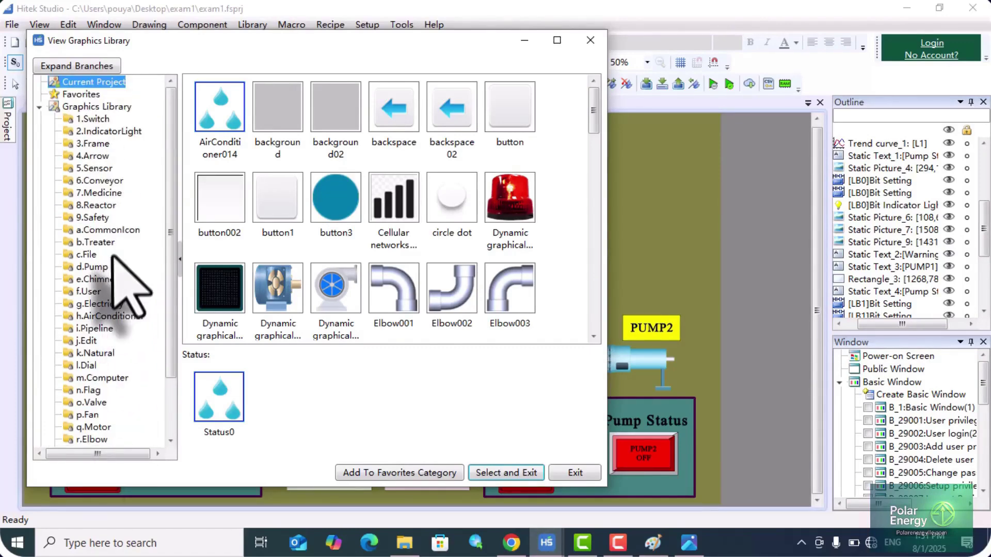
{"action": "scroll", "coordinate": [113, 284], "scroll_direction": "down", "scroll_amount": 1}
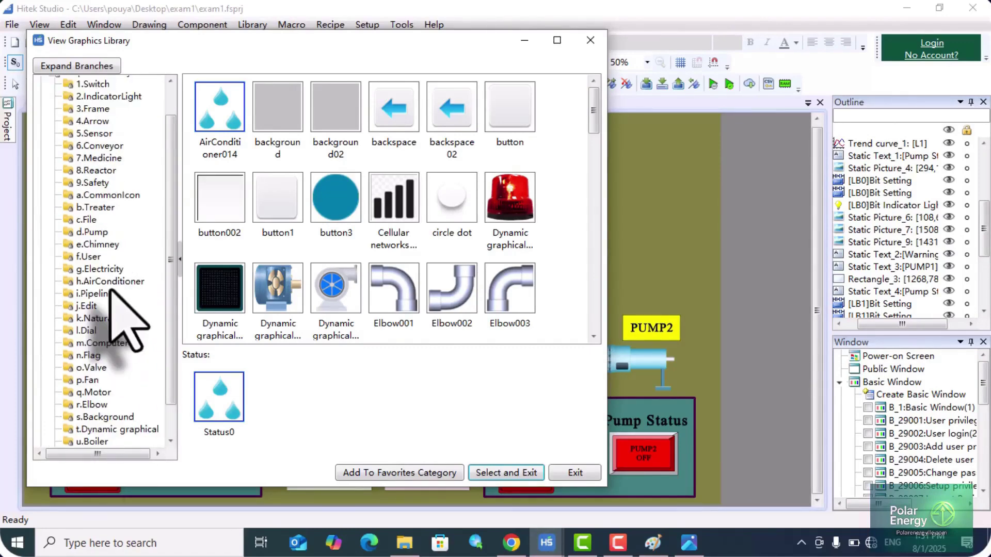
{"action": "left_click", "coordinate": [93, 406]}
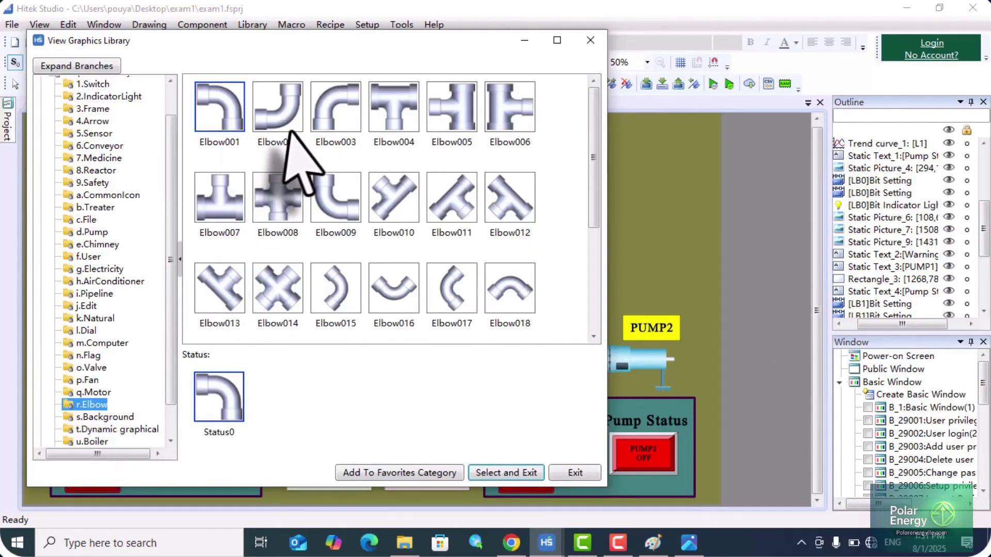
{"action": "scroll", "coordinate": [367, 146], "scroll_direction": "down", "scroll_amount": 5}
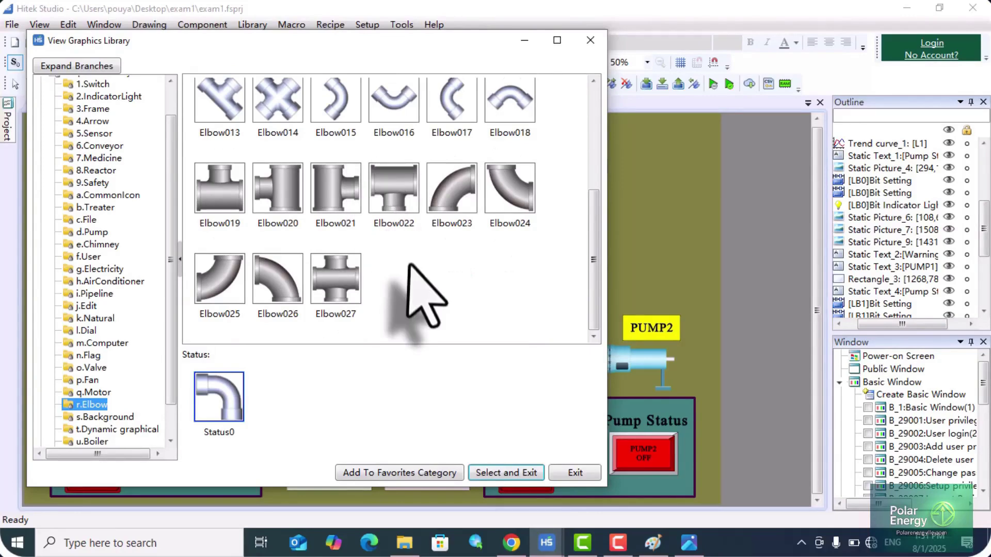
{"action": "scroll", "coordinate": [394, 276], "scroll_direction": "up", "scroll_amount": 5}
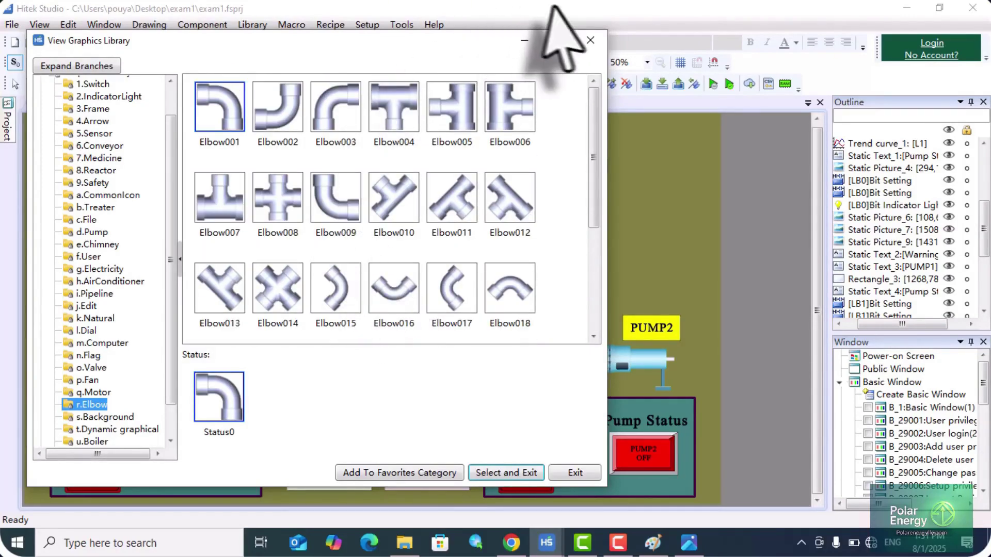
{"action": "left_click", "coordinate": [590, 40]}
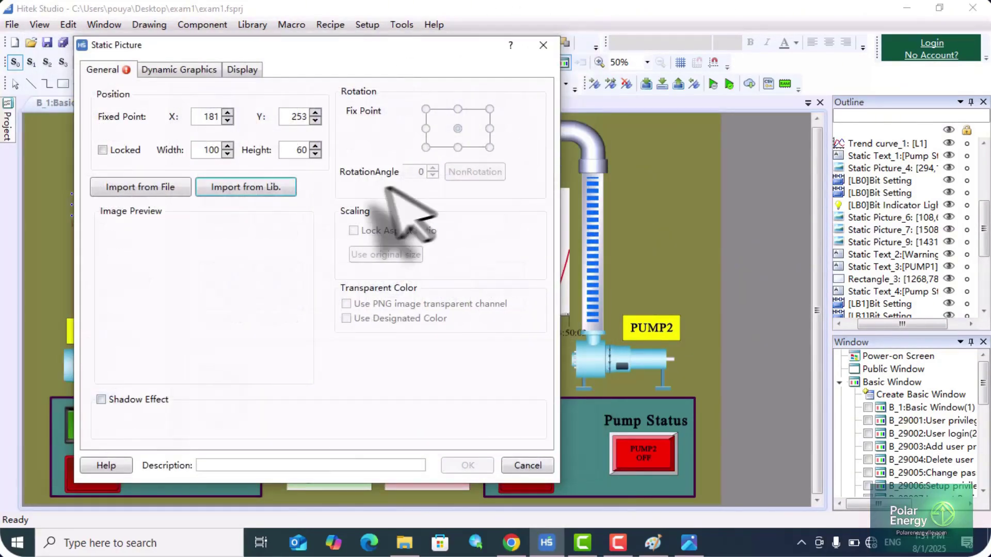
{"action": "left_click", "coordinate": [542, 45]}
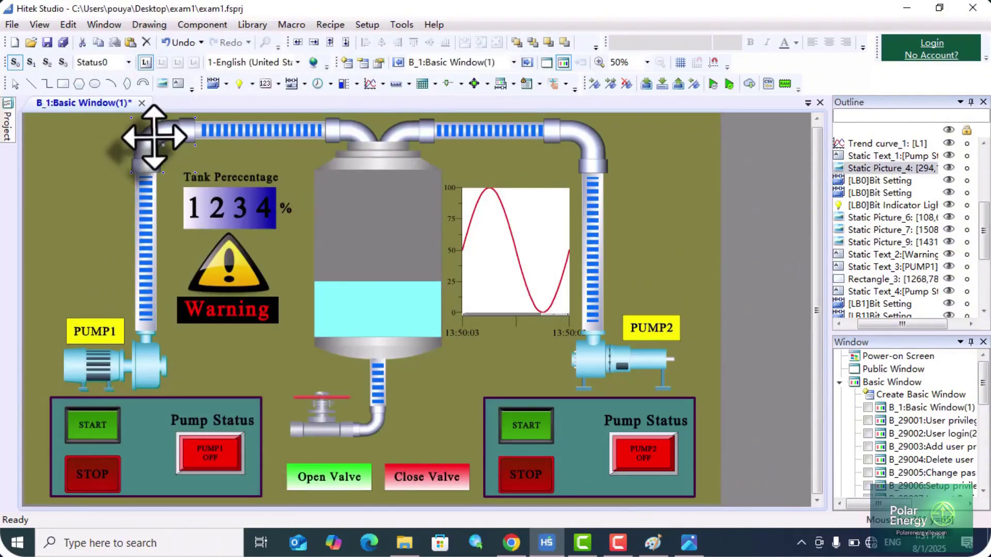
Review the general and visibility settings of the elbow picture above PUMP1, and accept them as they are.
{"action": "double_click", "coordinate": [153, 136]}
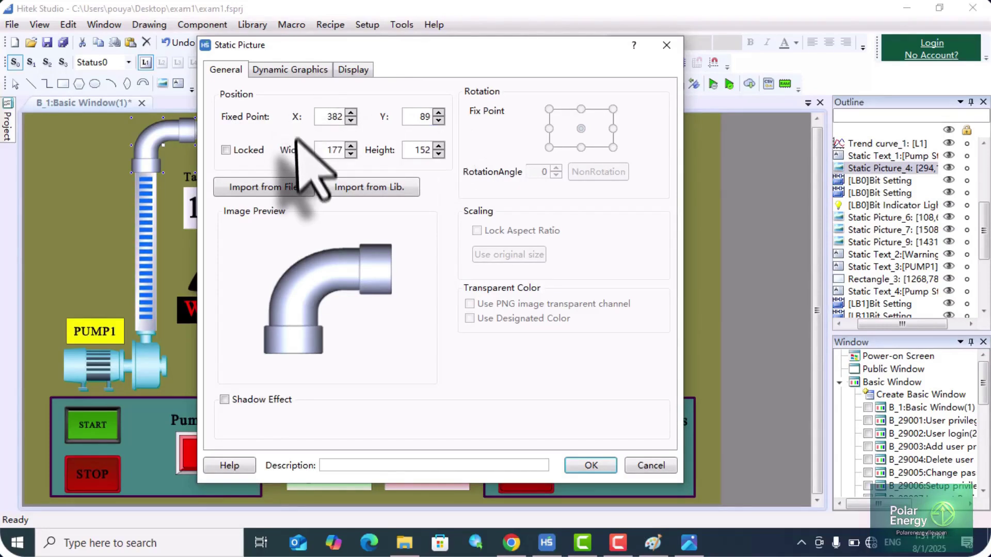
{"action": "left_click", "coordinate": [352, 70]}
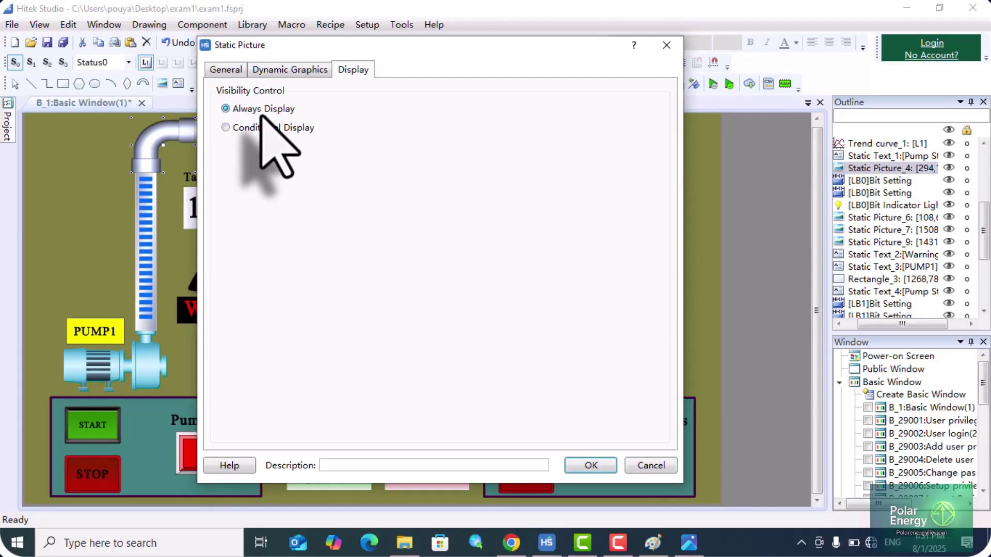
{"action": "left_click", "coordinate": [238, 69]}
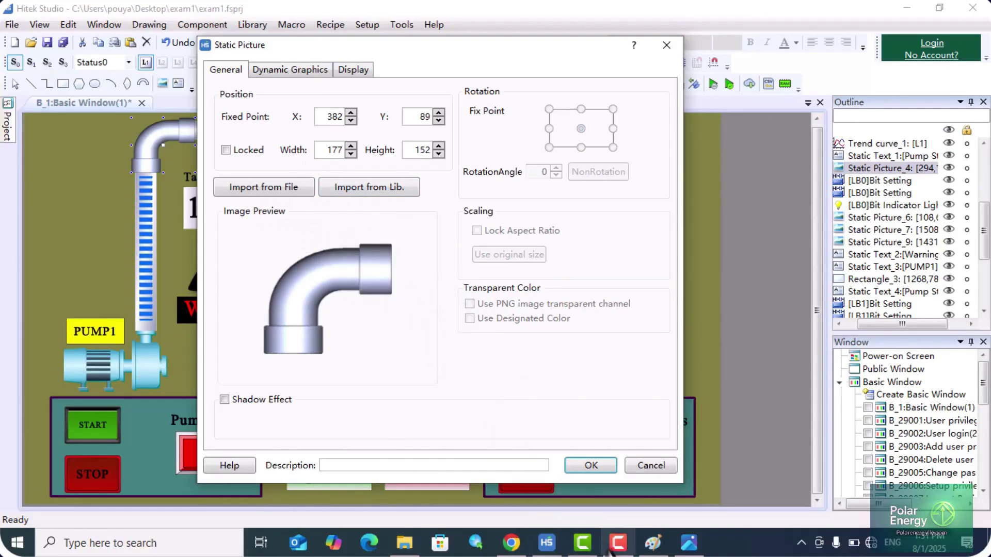
{"action": "left_click", "coordinate": [592, 464]}
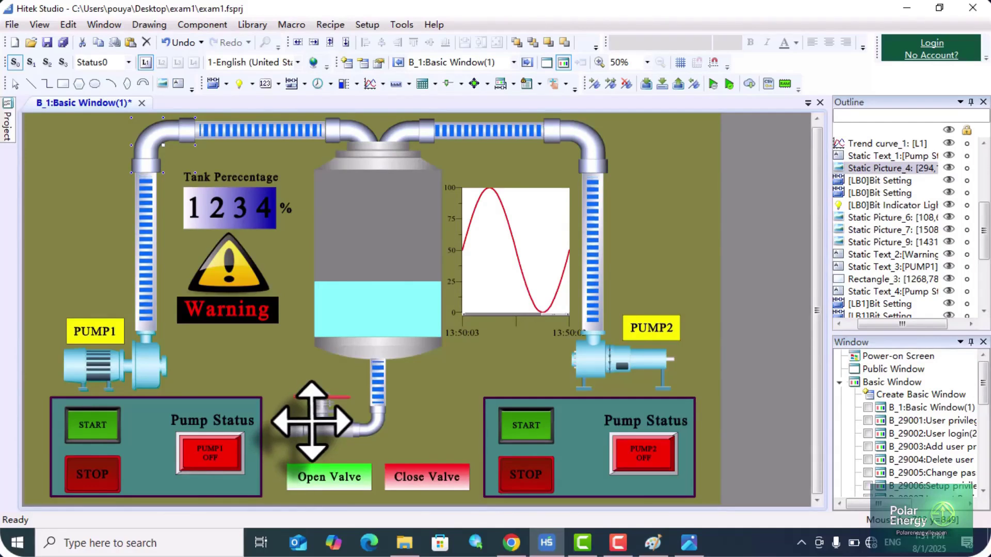
Start another static picture, browse the library's Valve graphics, and close the settings without placing one.
{"action": "left_click", "coordinate": [162, 85]}
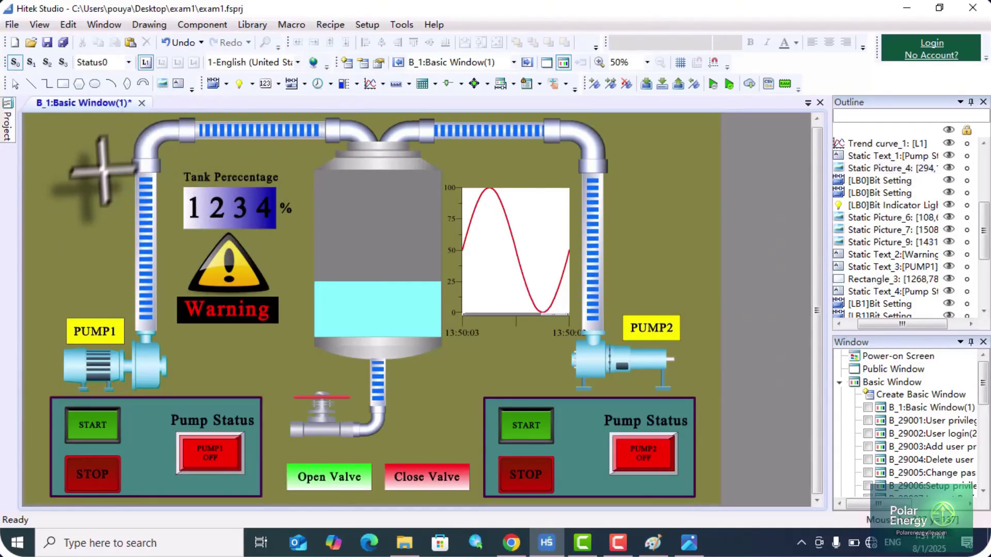
{"action": "left_click", "coordinate": [96, 183]}
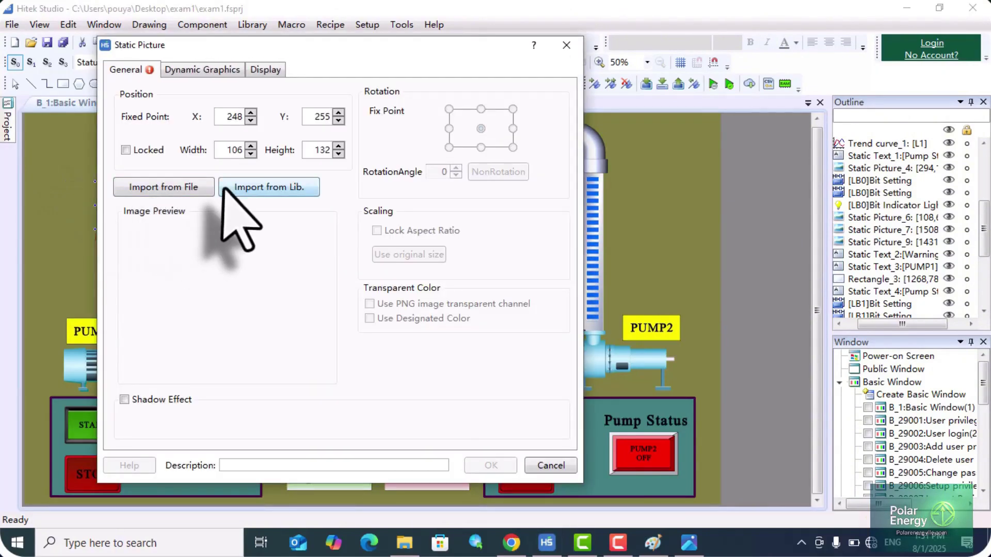
{"action": "left_click", "coordinate": [235, 192]}
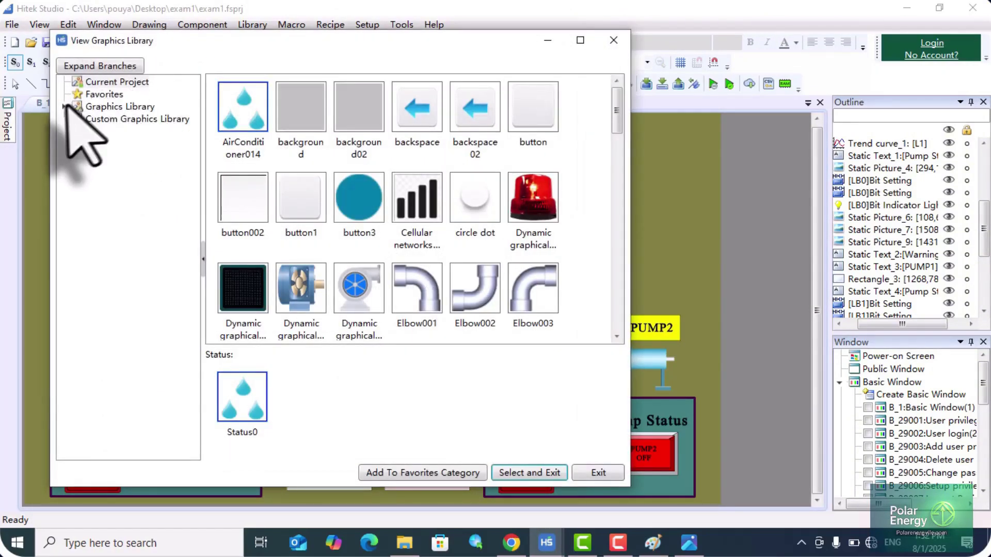
{"action": "left_click", "coordinate": [63, 107]}
{"action": "scroll", "coordinate": [160, 384], "scroll_direction": "down", "scroll_amount": 2}
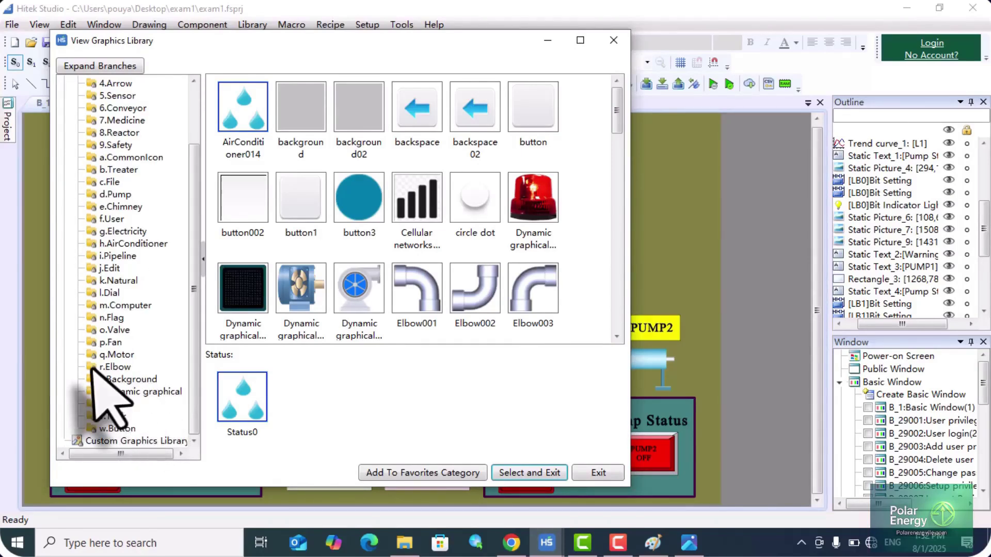
{"action": "left_click", "coordinate": [114, 330]}
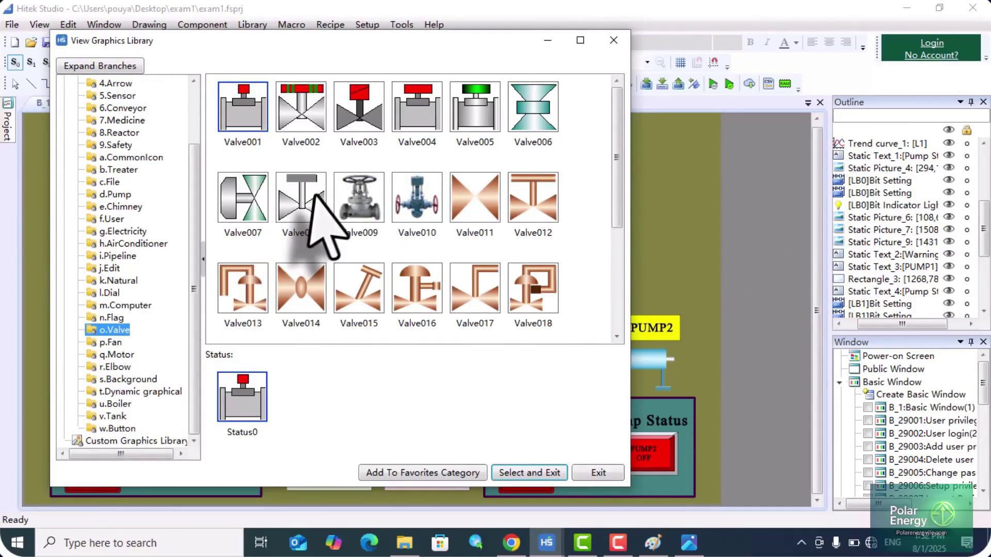
{"action": "scroll", "coordinate": [338, 207], "scroll_direction": "down", "scroll_amount": 2}
{"action": "scroll", "coordinate": [341, 211], "scroll_direction": "down", "scroll_amount": 2}
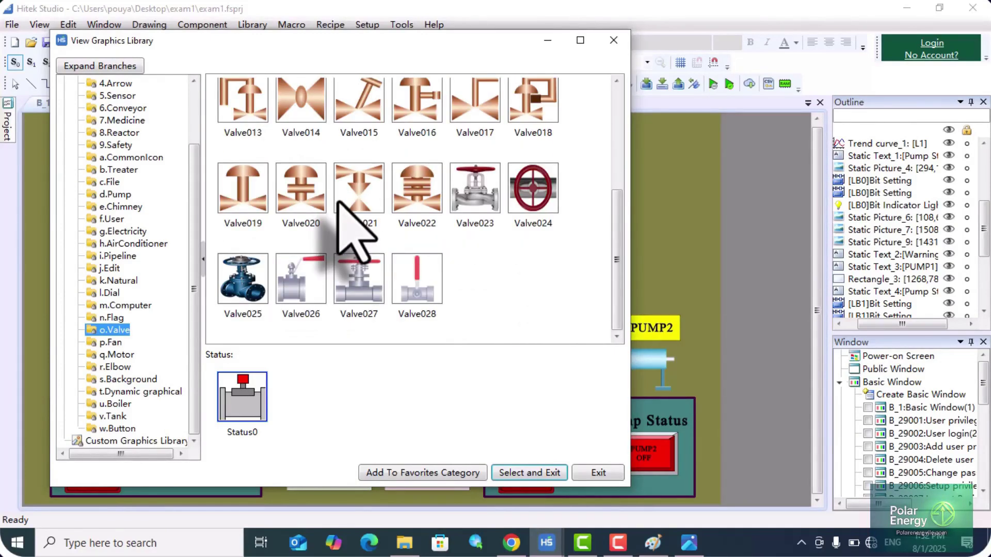
{"action": "scroll", "coordinate": [404, 252], "scroll_direction": "up", "scroll_amount": 1}
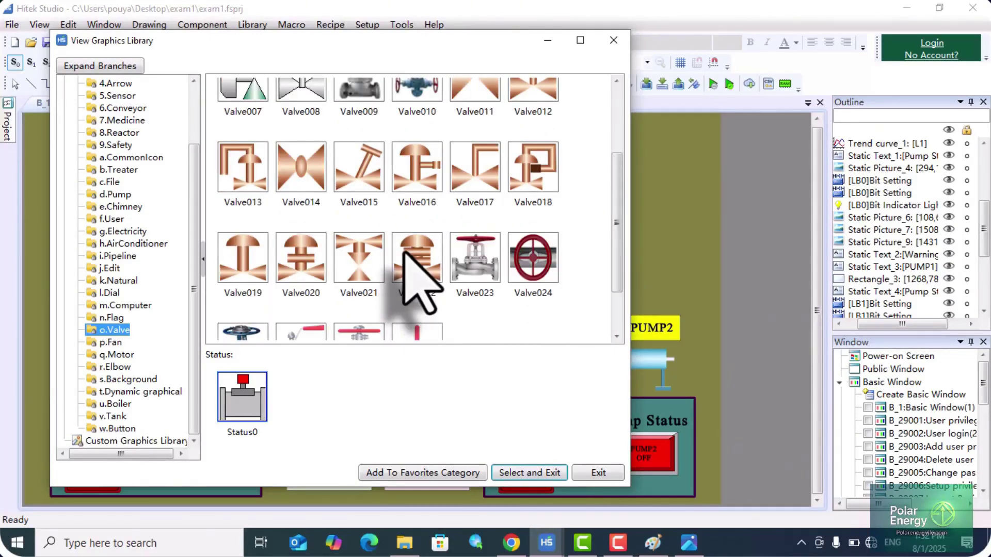
{"action": "scroll", "coordinate": [413, 268], "scroll_direction": "up", "scroll_amount": 2}
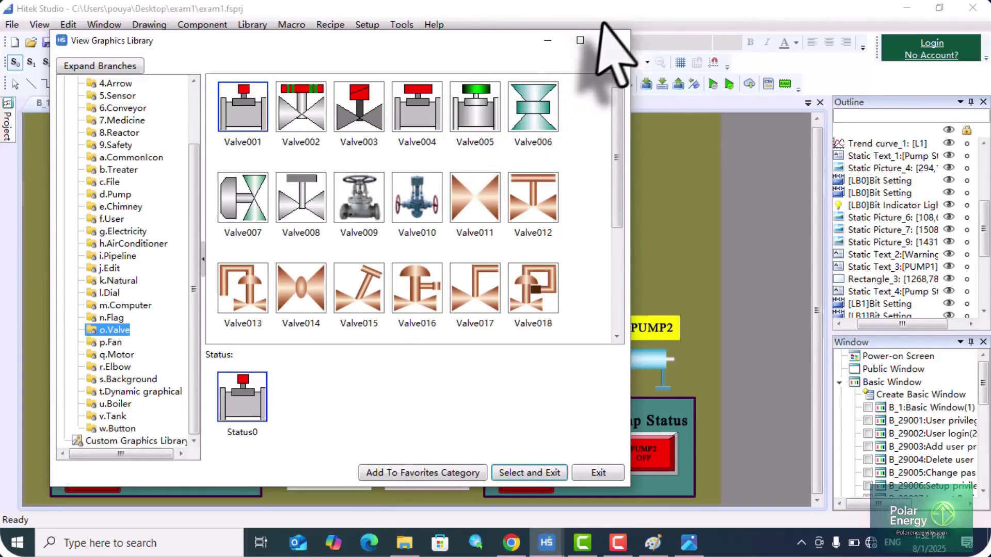
{"action": "left_click", "coordinate": [614, 40]}
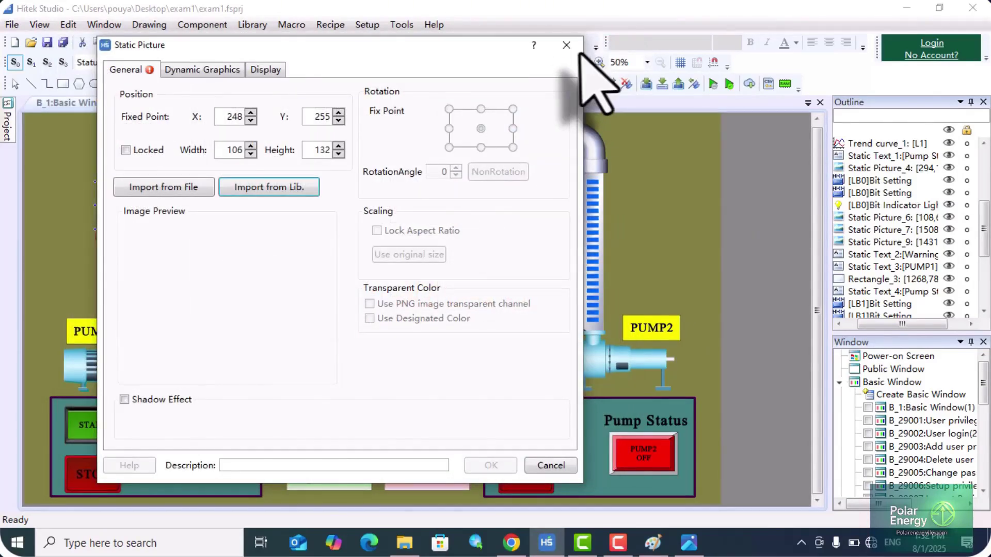
{"action": "left_click", "coordinate": [567, 45]}
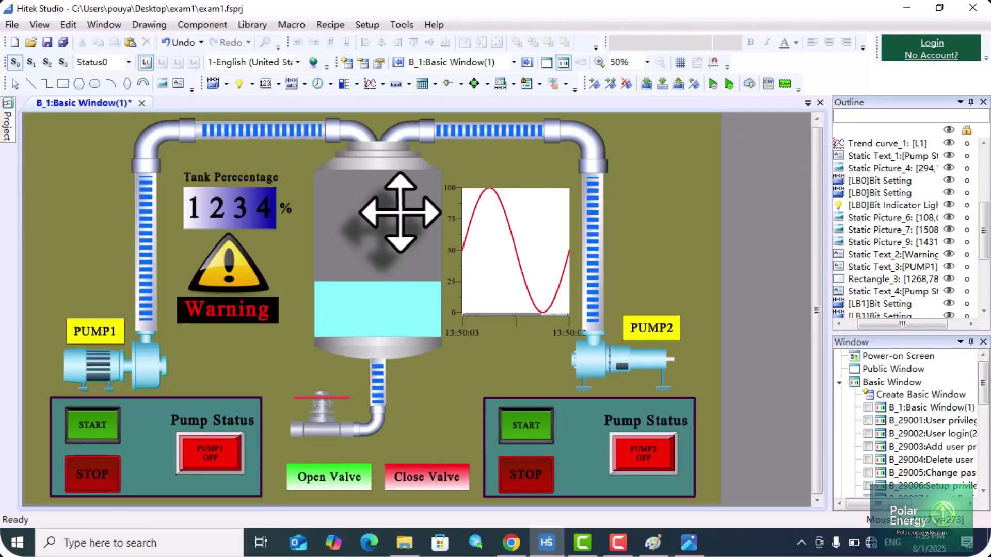
Review the warning sign's indicator light conditions and blink settings, and accept them as they are.
{"action": "double_click", "coordinate": [217, 269]}
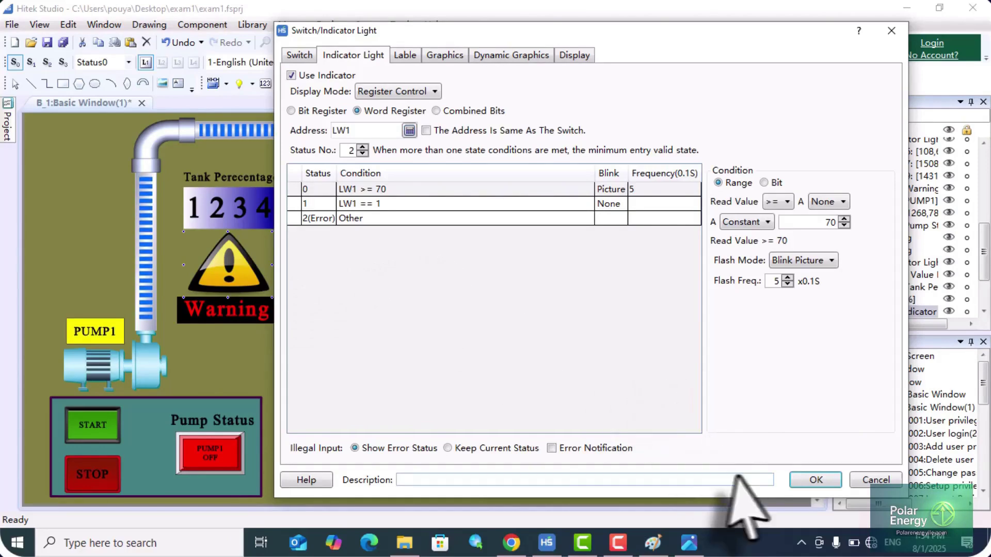
{"action": "left_click", "coordinate": [816, 480]}
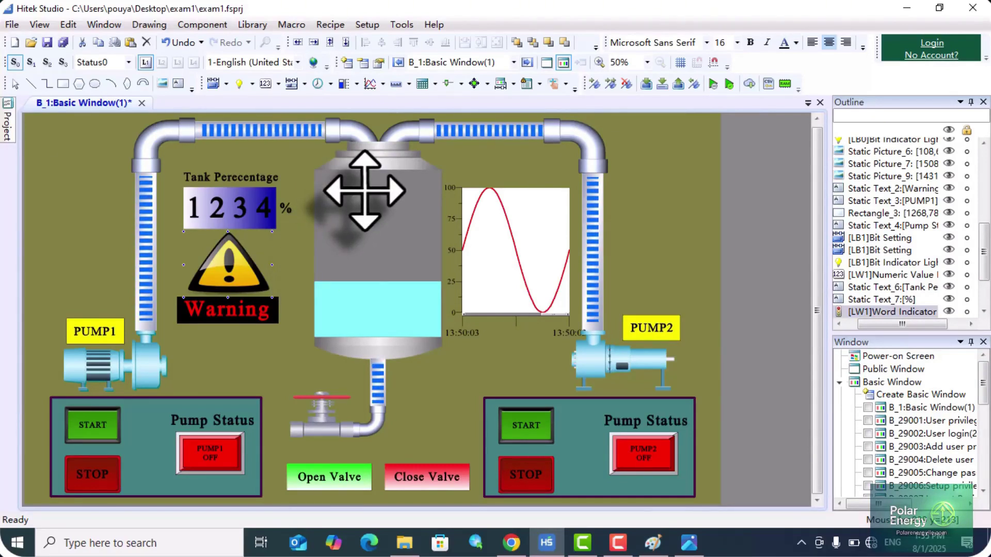
Open the window's timer list, review the first timer's trigger, stop and function settings, and accept them as they are.
{"action": "left_click", "coordinate": [324, 84]}
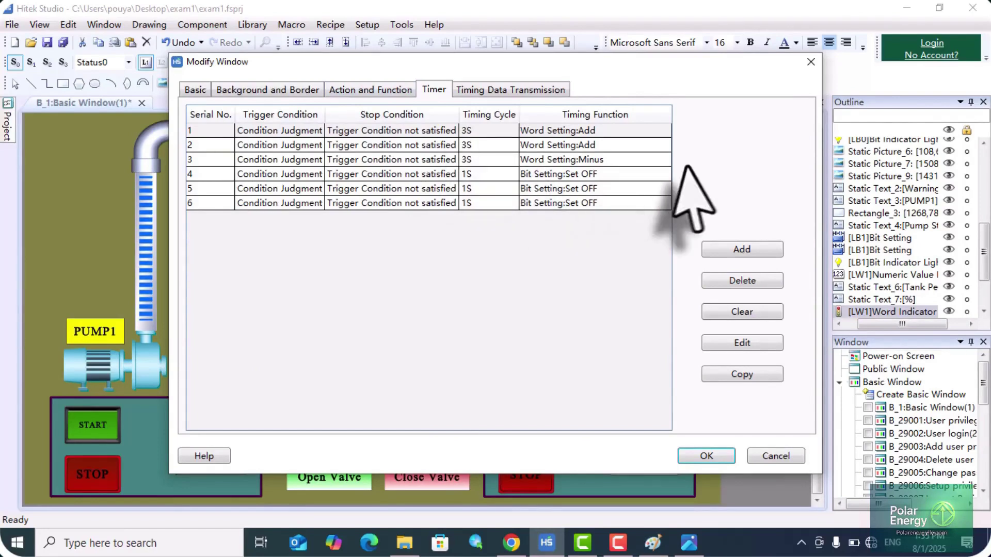
{"action": "left_click", "coordinate": [491, 132]}
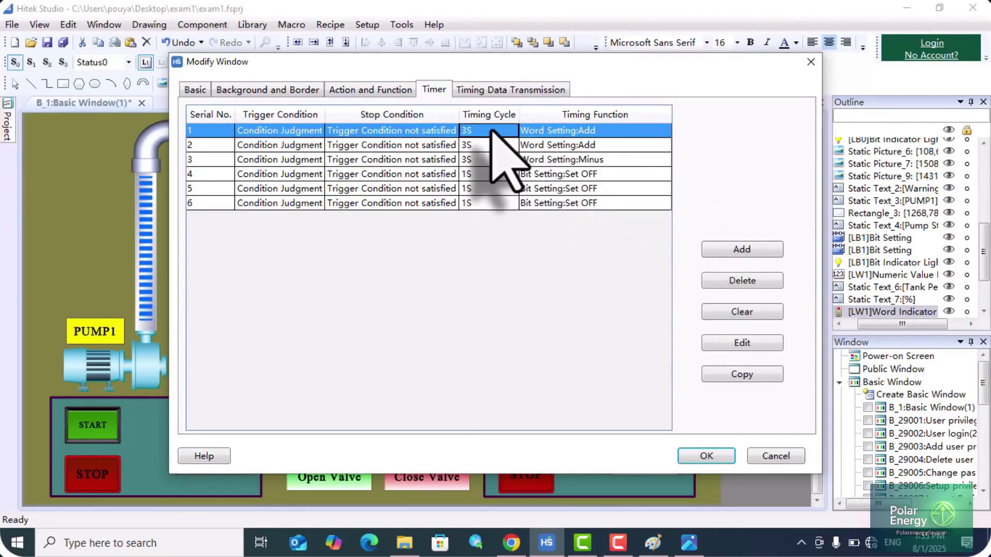
{"action": "double_click", "coordinate": [493, 134]}
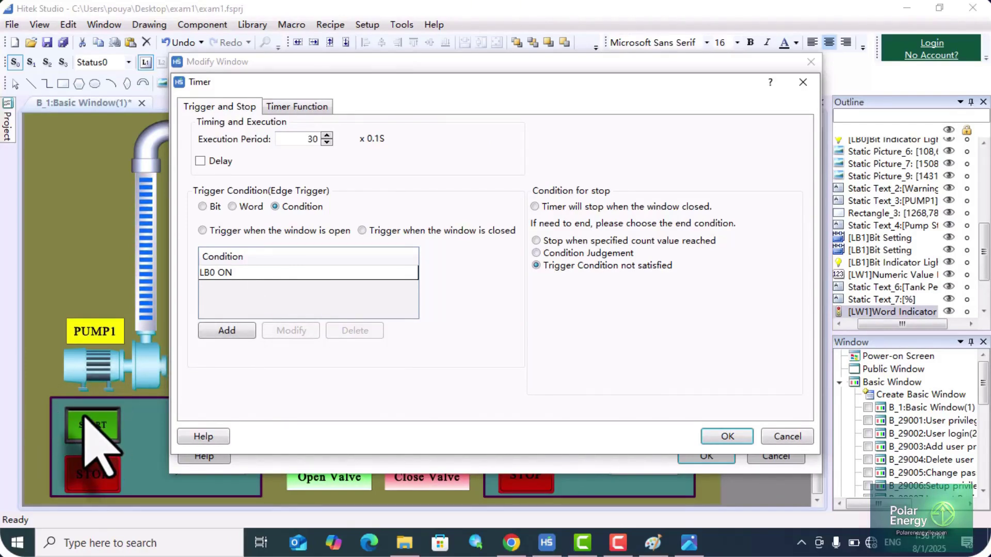
{"action": "left_click", "coordinate": [303, 106]}
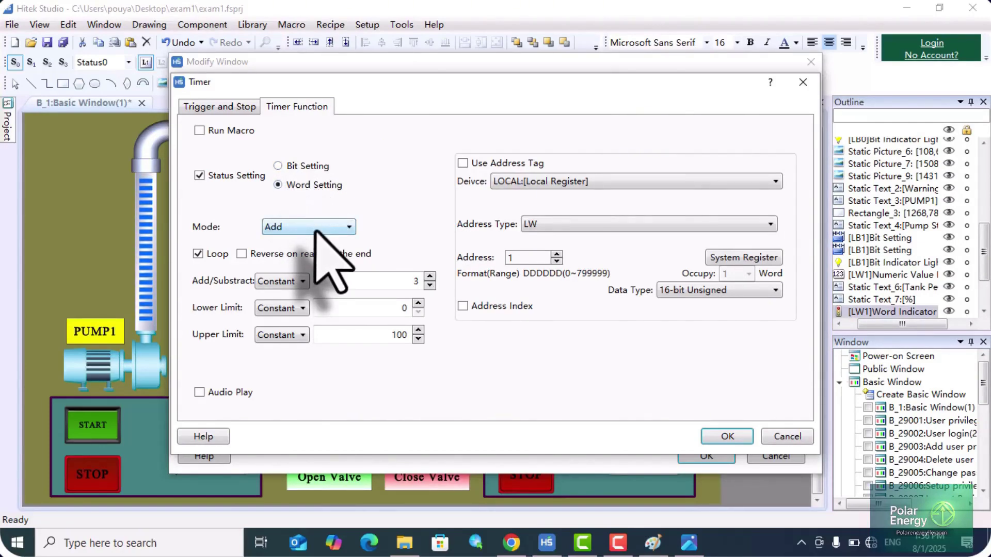
{"action": "left_click", "coordinate": [252, 107]}
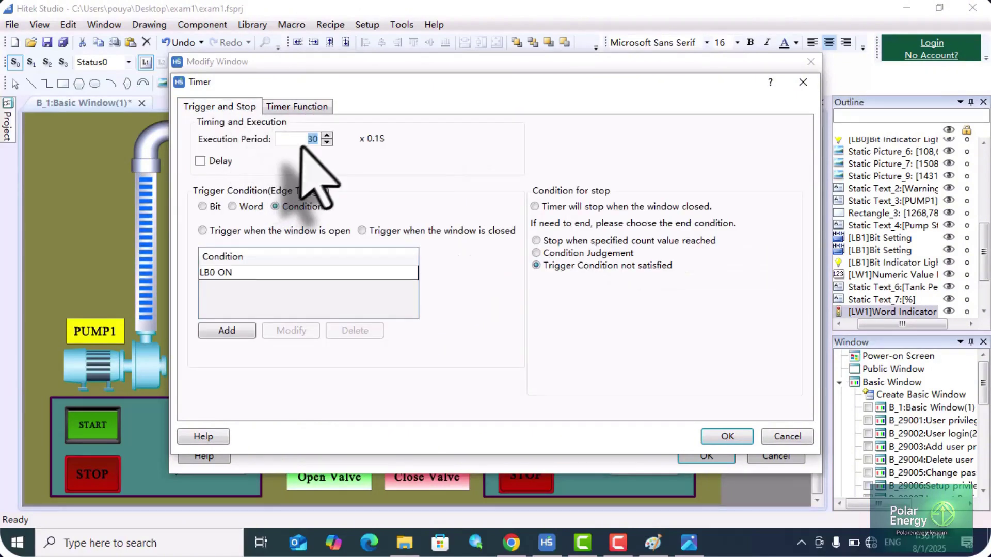
{"action": "left_click", "coordinate": [312, 108]}
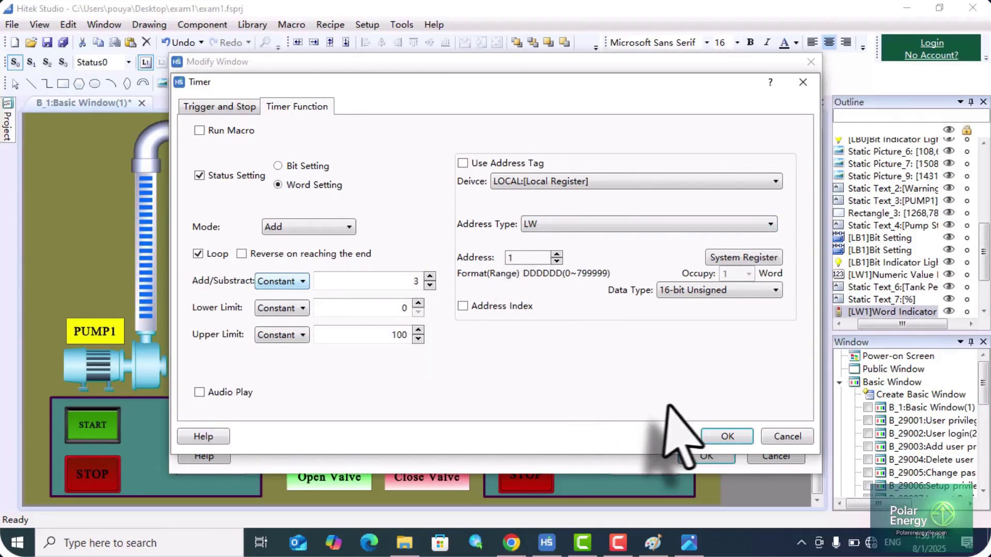
{"action": "left_click", "coordinate": [713, 436]}
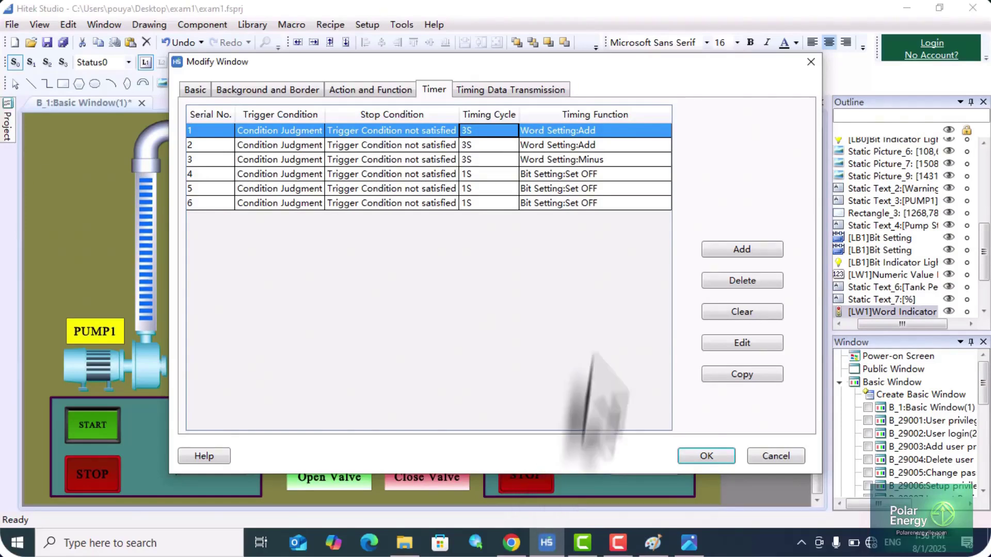
Open the second timer, review its trigger condition and word-setting function, and accept them as they are.
{"action": "left_click", "coordinate": [446, 144]}
{"action": "double_click", "coordinate": [446, 145]}
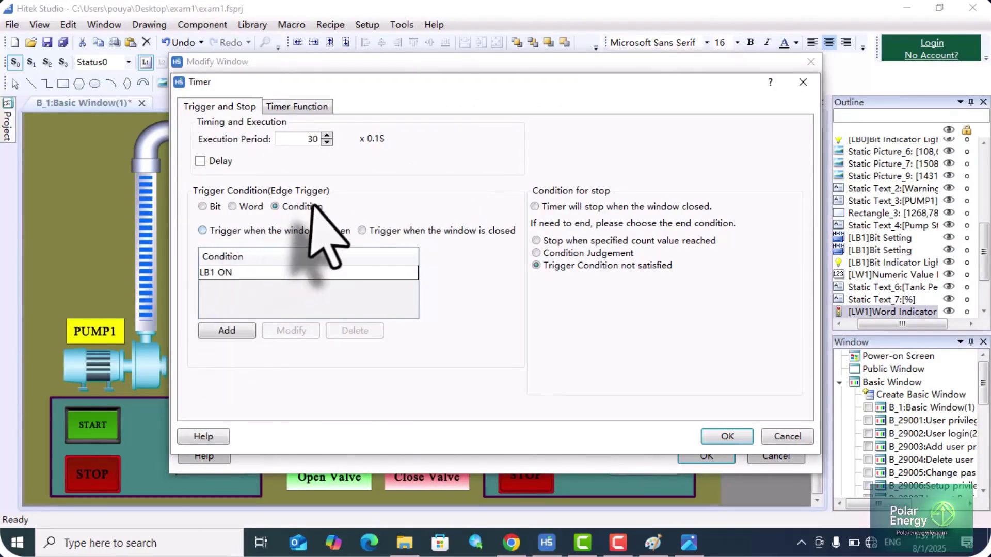
{"action": "left_click", "coordinate": [314, 106]}
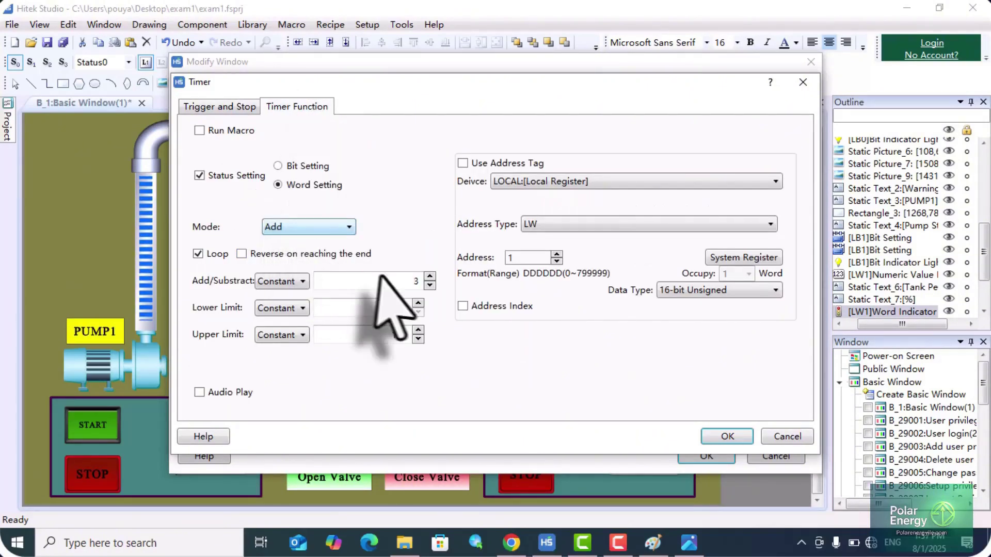
{"action": "left_click_drag", "start_coordinate": [410, 281], "coordinate": [425, 279]}
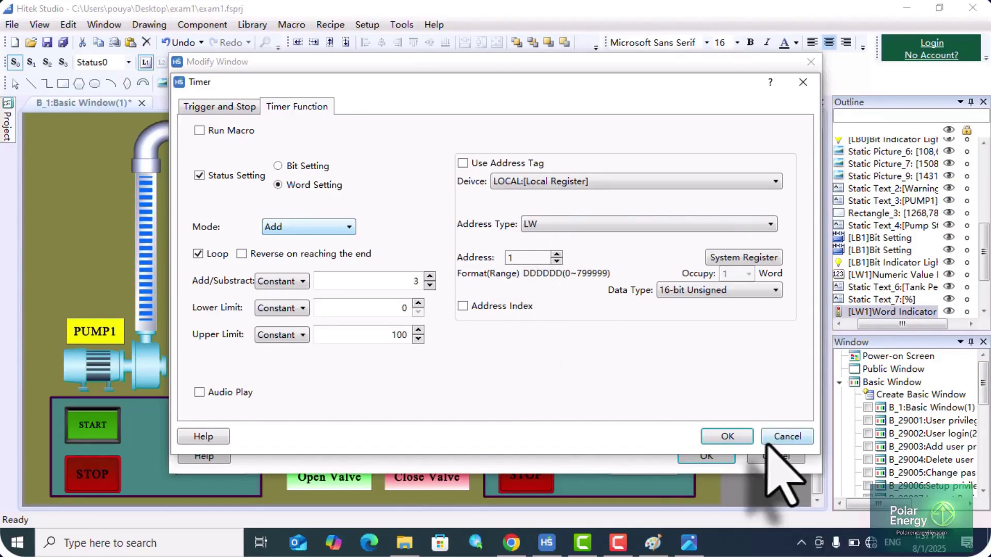
{"action": "left_click", "coordinate": [728, 437]}
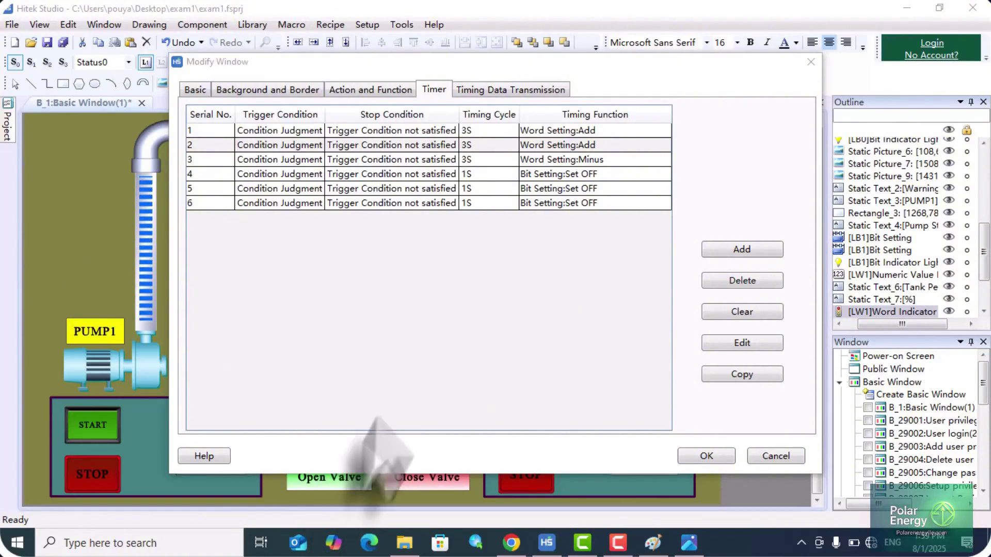
Open the third timer, review its trigger condition and subtract function, and accept them as they are.
{"action": "left_click", "coordinate": [425, 162]}
{"action": "double_click", "coordinate": [425, 163]}
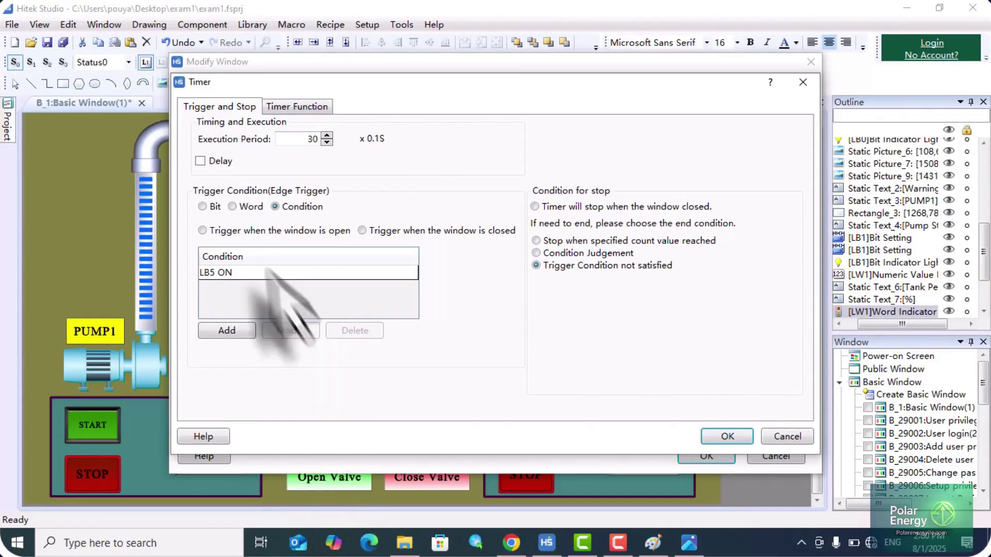
{"action": "left_click", "coordinate": [316, 109]}
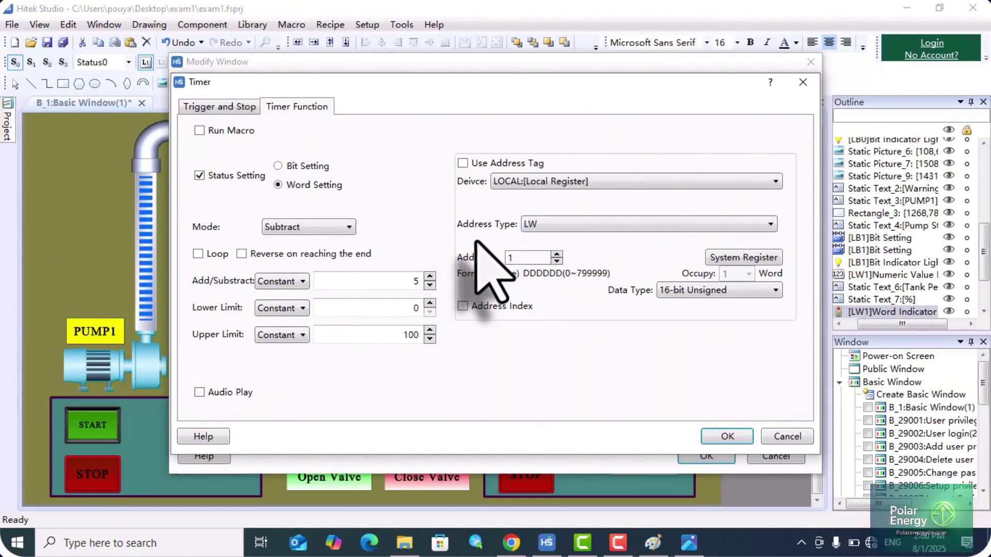
{"action": "left_click", "coordinate": [728, 436]}
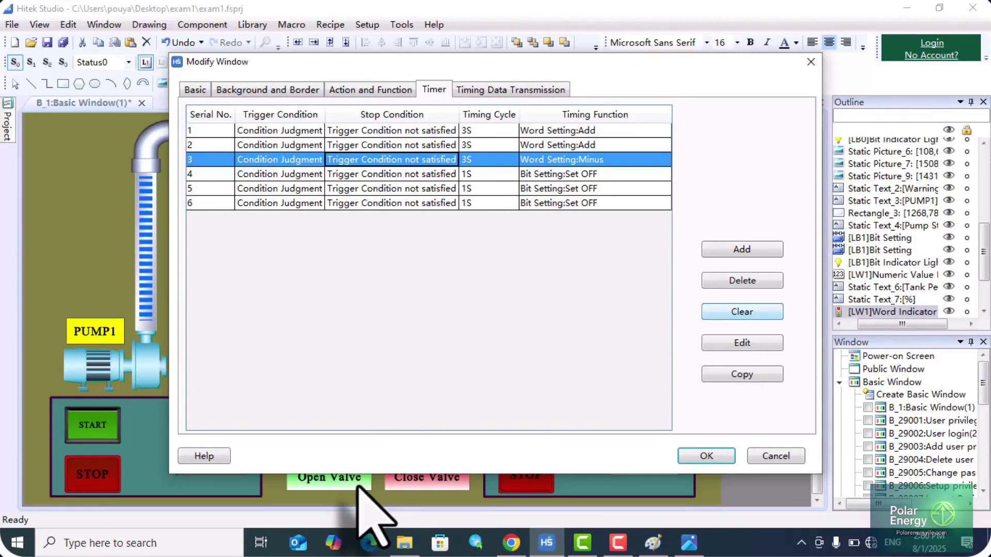
Open the fourth timer, review its tank-level trigger condition and bit-setting function, and accept them as they are.
{"action": "double_click", "coordinate": [453, 175]}
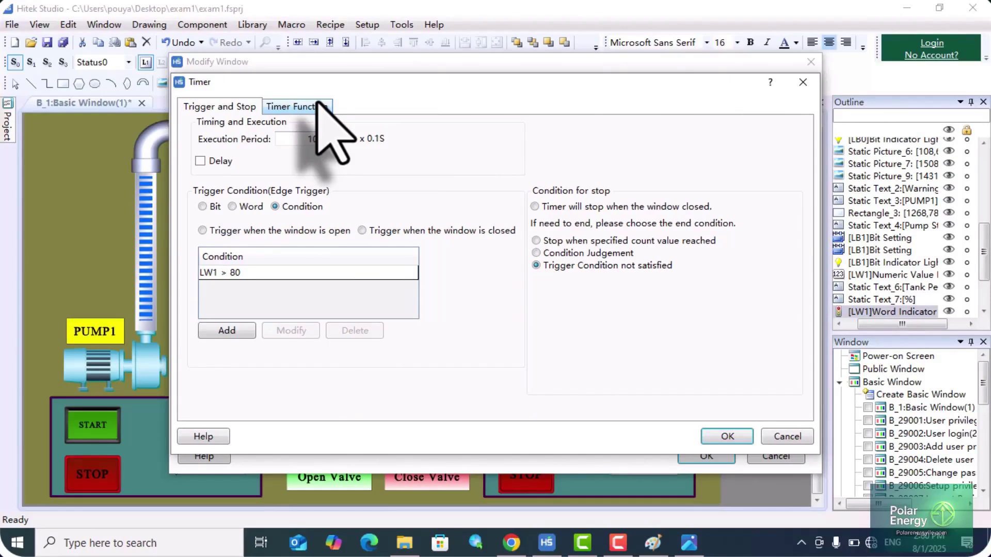
{"action": "left_click", "coordinate": [276, 206]}
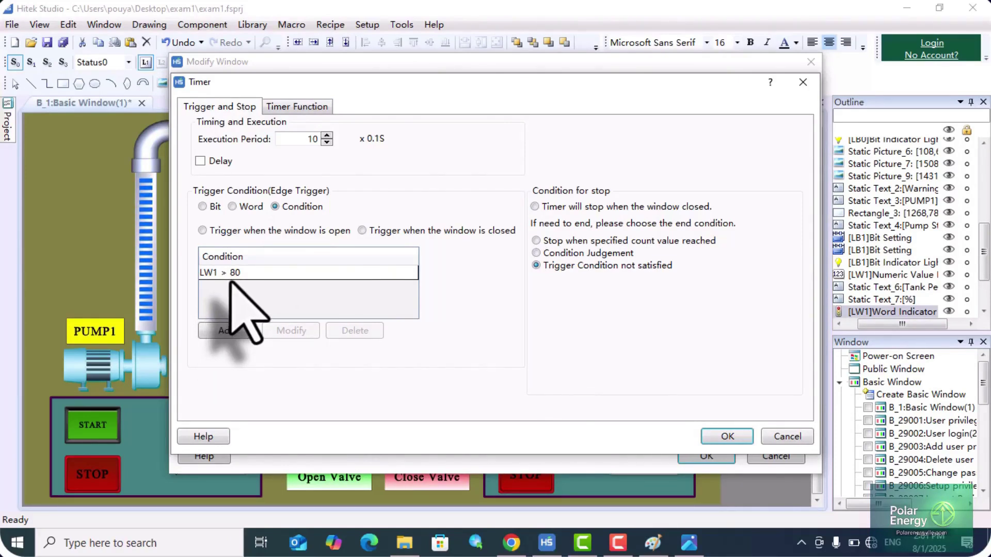
{"action": "left_click", "coordinate": [279, 111]}
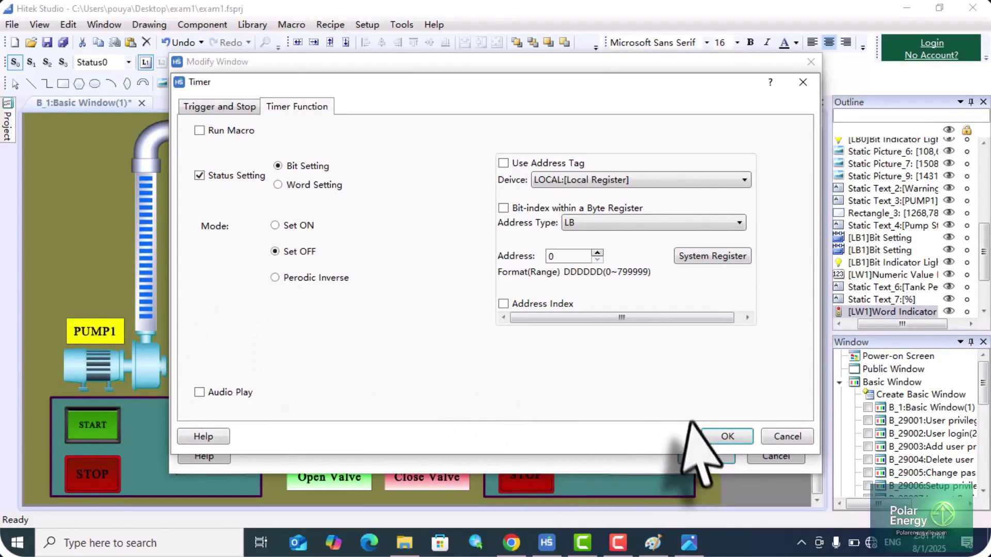
{"action": "left_click", "coordinate": [712, 440]}
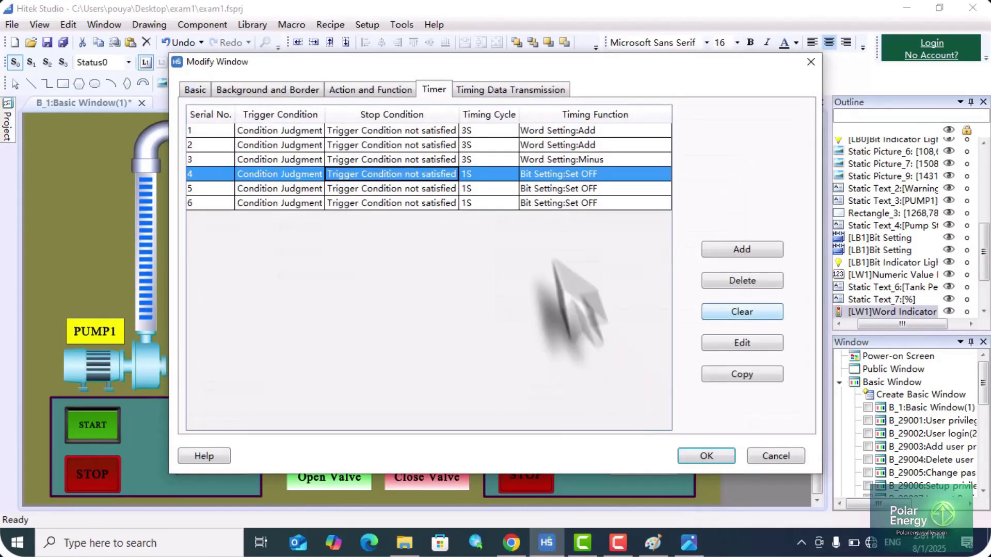
Open the fifth timer, review its trigger condition and the bit it switches off, and accept them as they are.
{"action": "left_click", "coordinate": [462, 188]}
{"action": "double_click", "coordinate": [462, 191]}
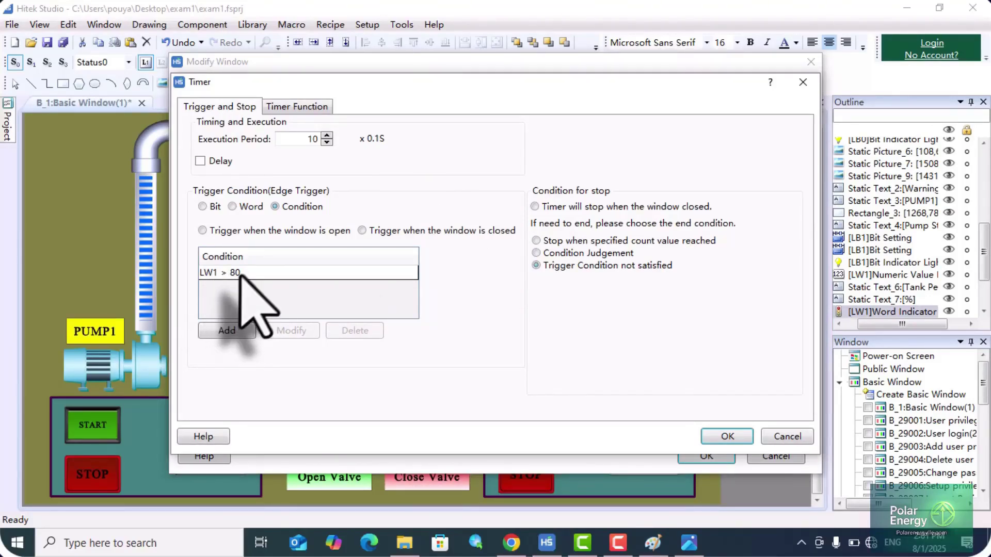
{"action": "left_click", "coordinate": [297, 108]}
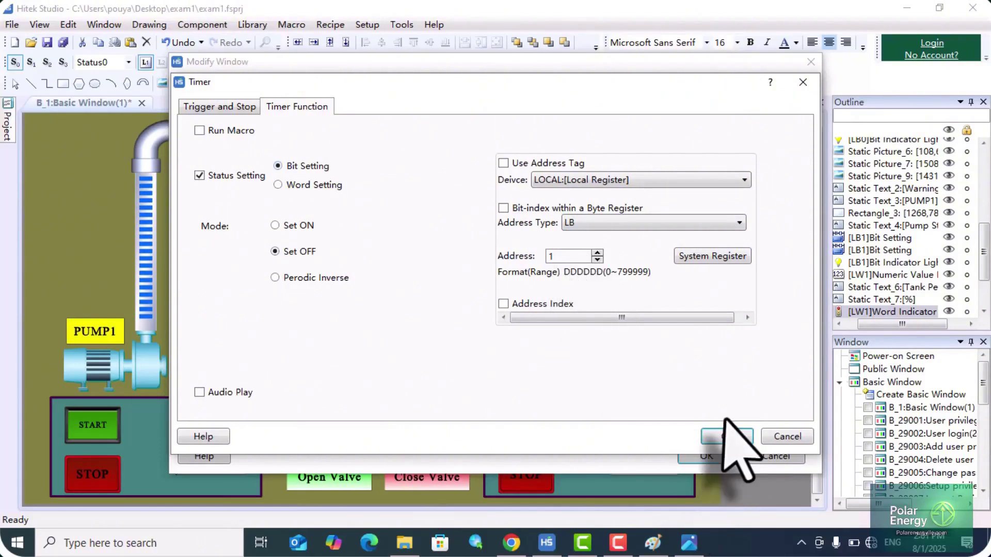
{"action": "left_click", "coordinate": [718, 437]}
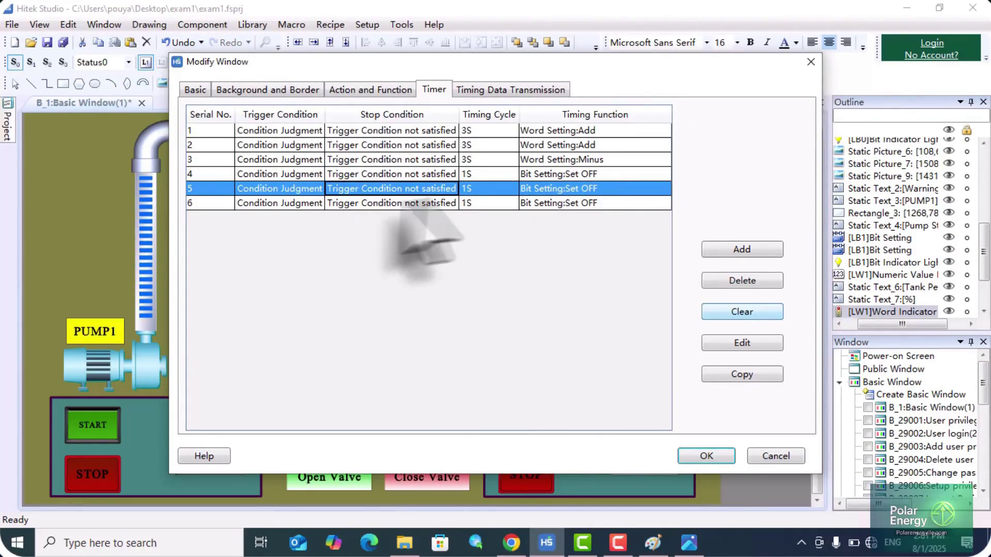
Review the sixth timer's trigger and bit-setting function, accept them as they are, and close the window settings.
{"action": "double_click", "coordinate": [392, 202]}
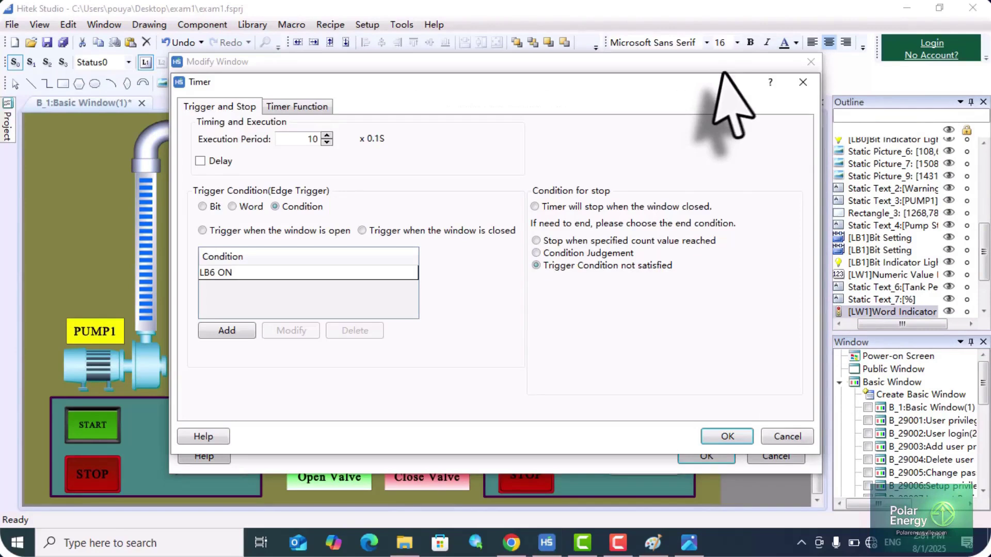
{"action": "left_click", "coordinate": [803, 82]}
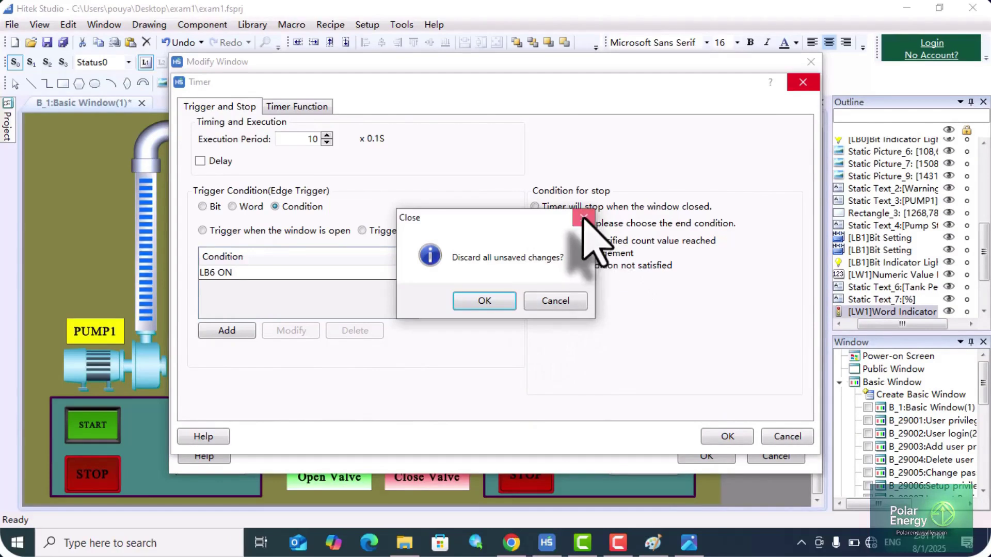
{"action": "left_click", "coordinate": [584, 218]}
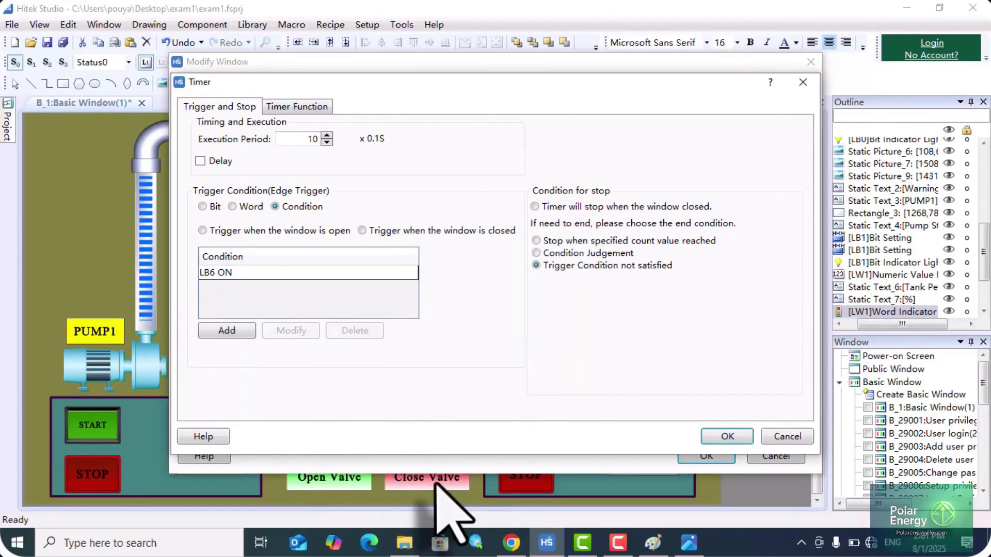
{"action": "left_click", "coordinate": [278, 108]}
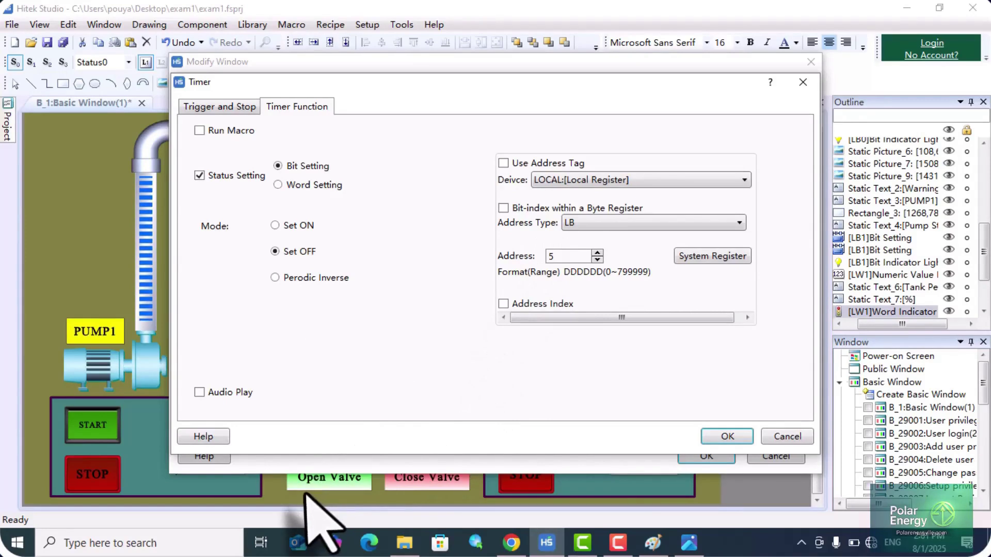
{"action": "left_click", "coordinate": [727, 437]}
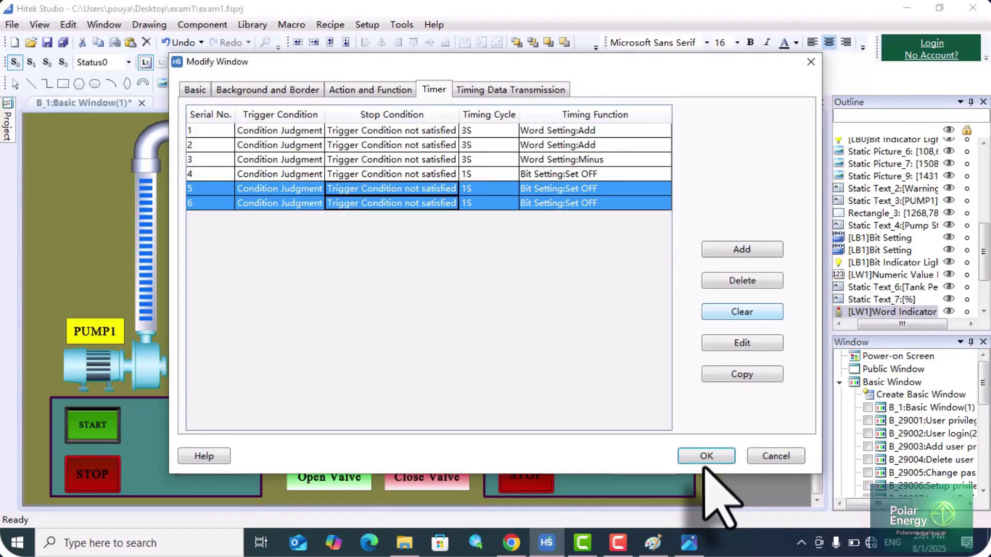
{"action": "left_click", "coordinate": [707, 456]}
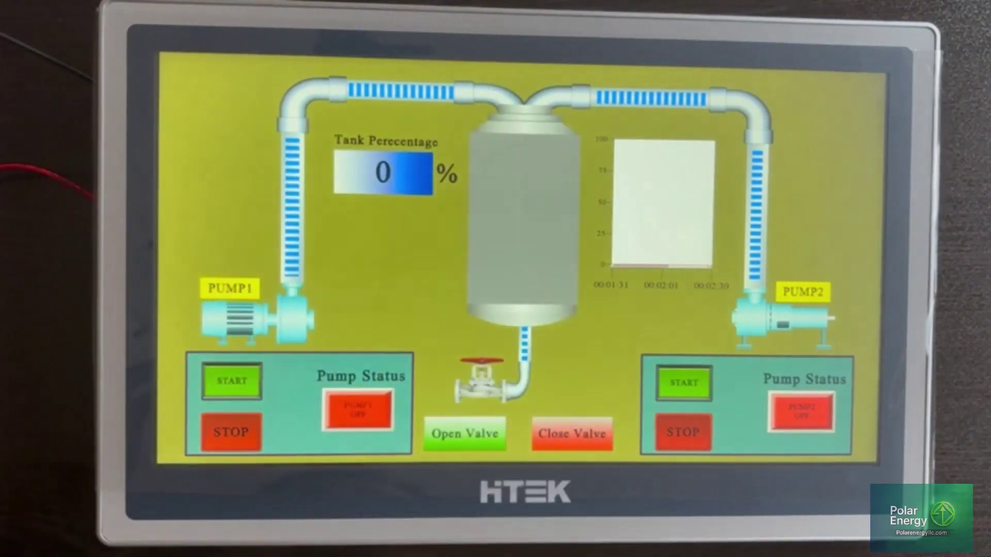
{"action": "left_click", "coordinate": [232, 381]}
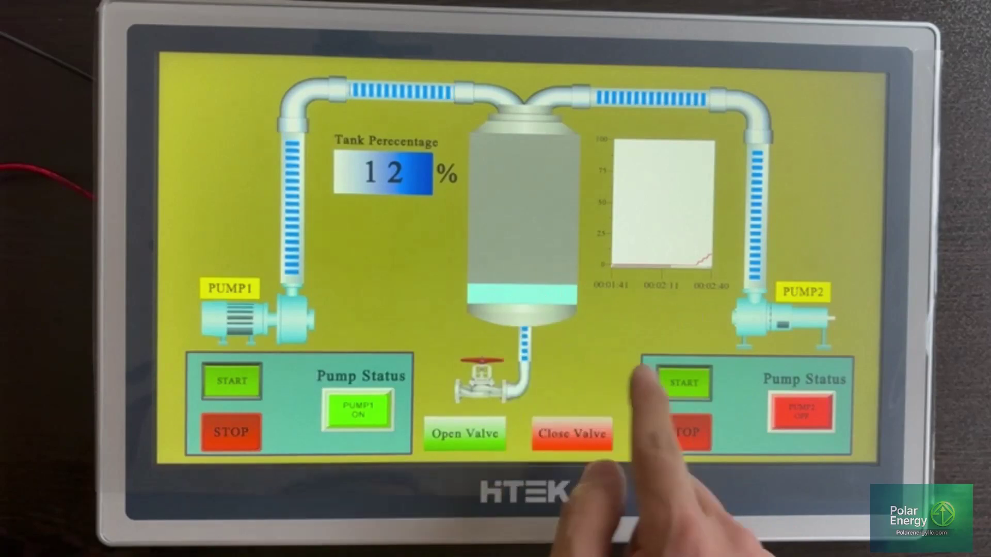
{"action": "left_click", "coordinate": [684, 383]}
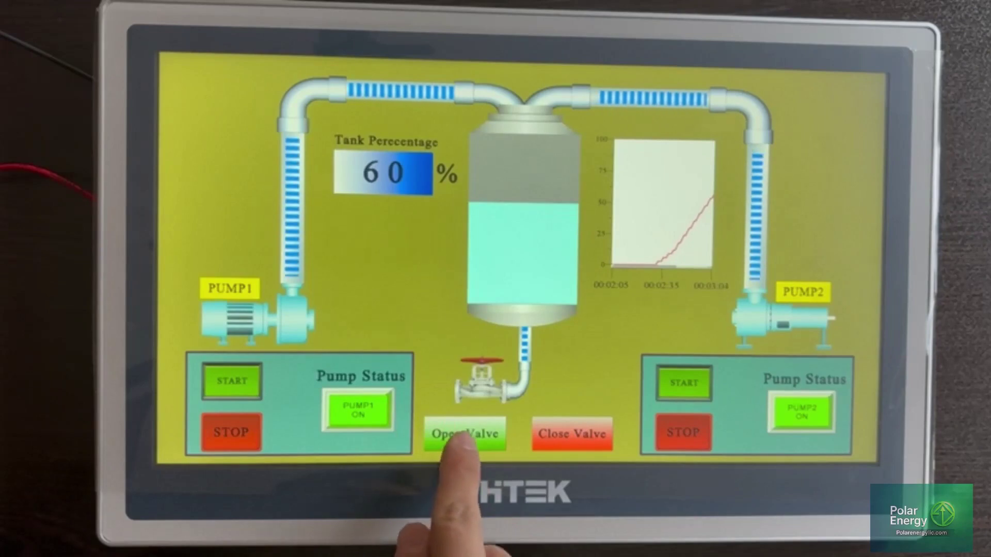
{"action": "left_click", "coordinate": [461, 437]}
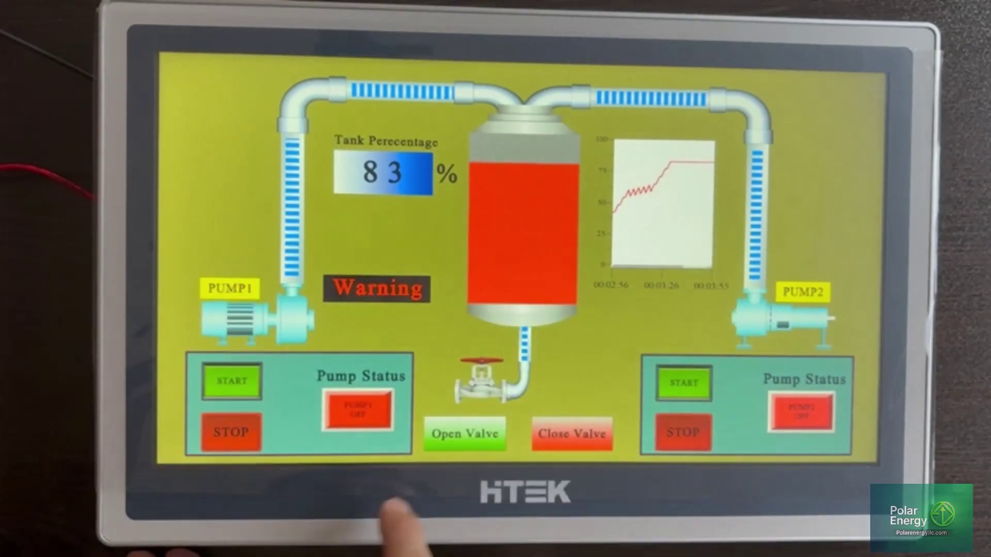
{"action": "left_click", "coordinate": [465, 433]}
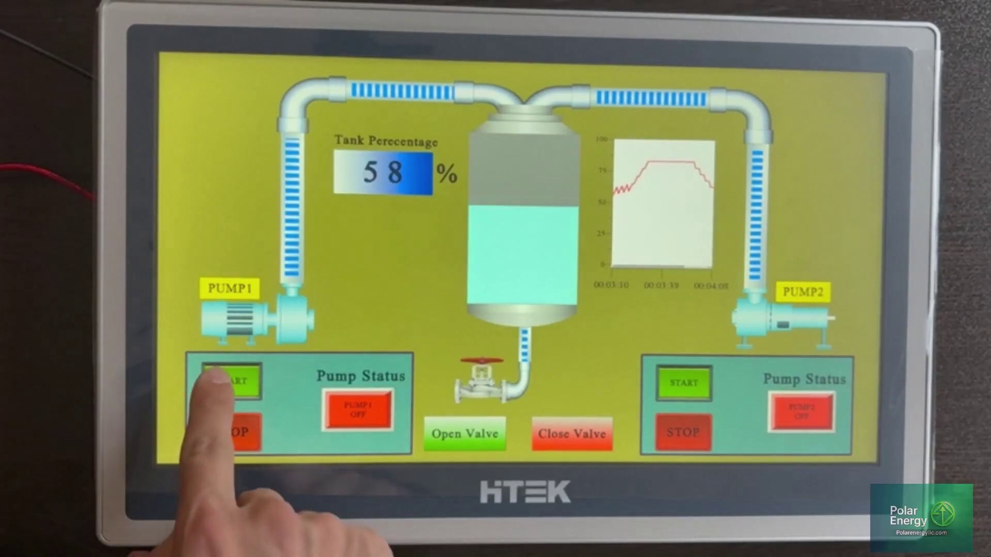
{"action": "left_click", "coordinate": [220, 379]}
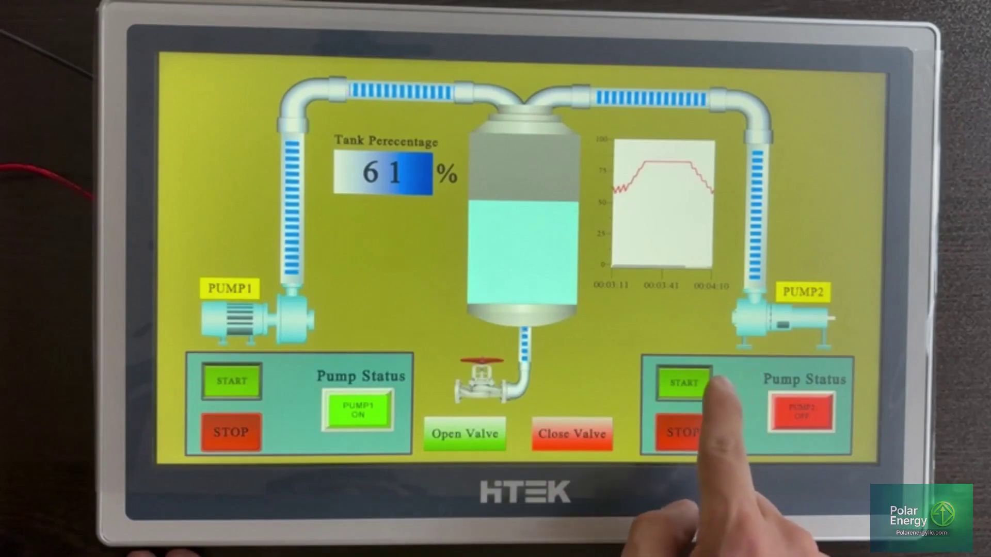
{"action": "left_click", "coordinate": [694, 382]}
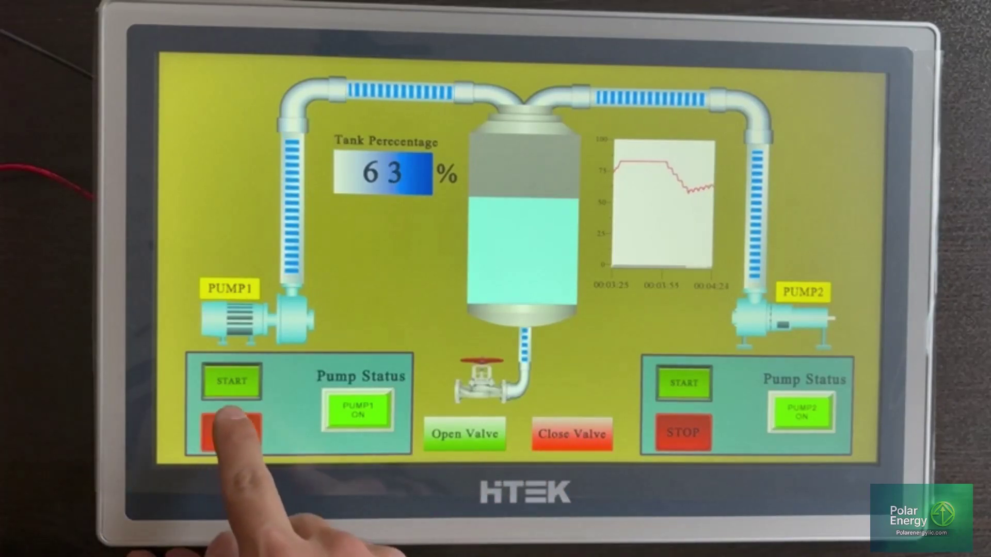
{"action": "left_click", "coordinate": [218, 431]}
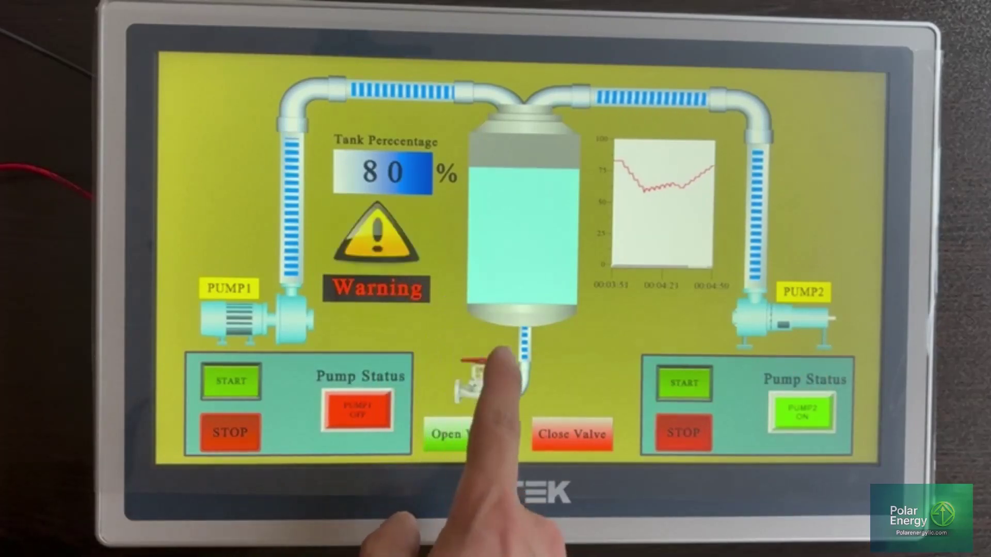
{"action": "left_click", "coordinate": [593, 436]}
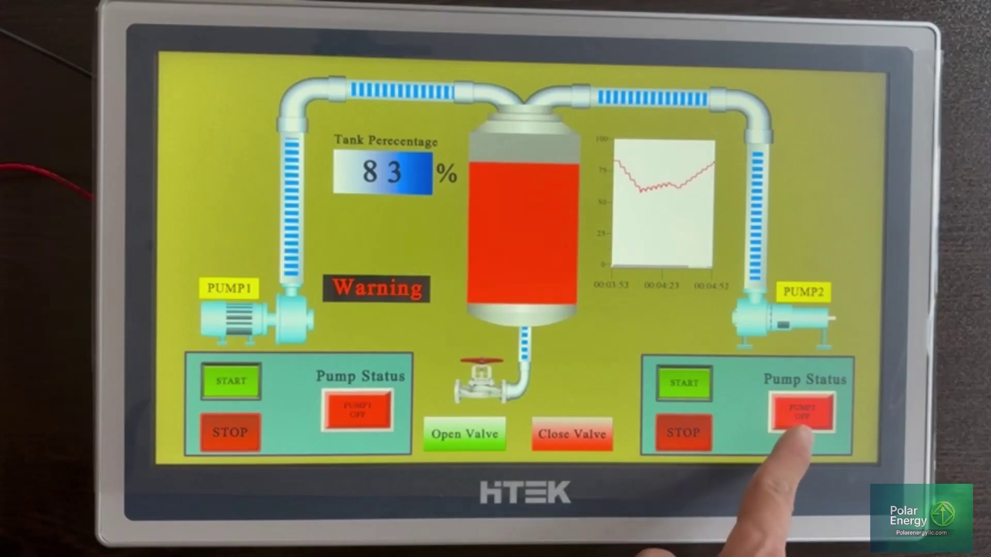